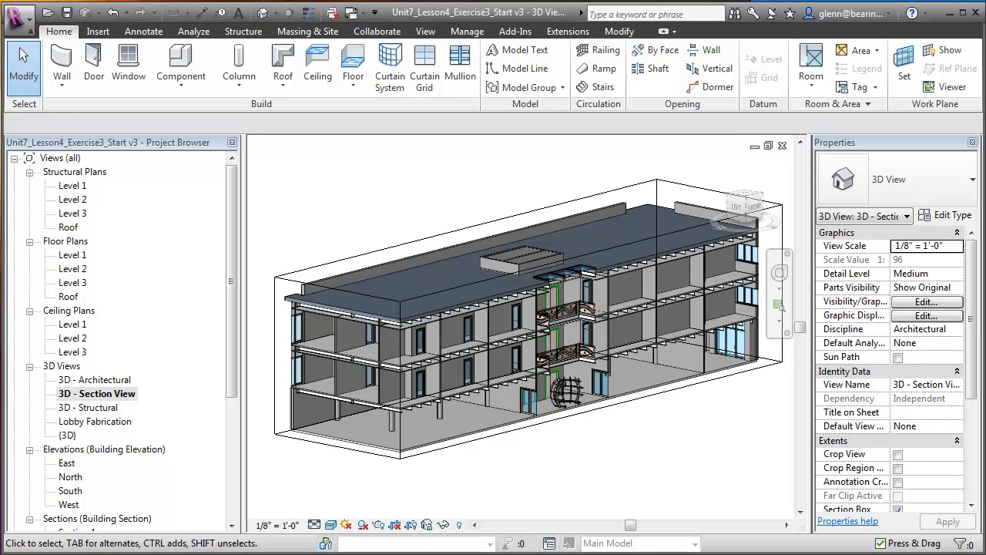
Create an assembly named "Custom Atrium Railing-Level 2" in the Railings naming category from the lower balcony's railing and its custom panels
click(783, 305)
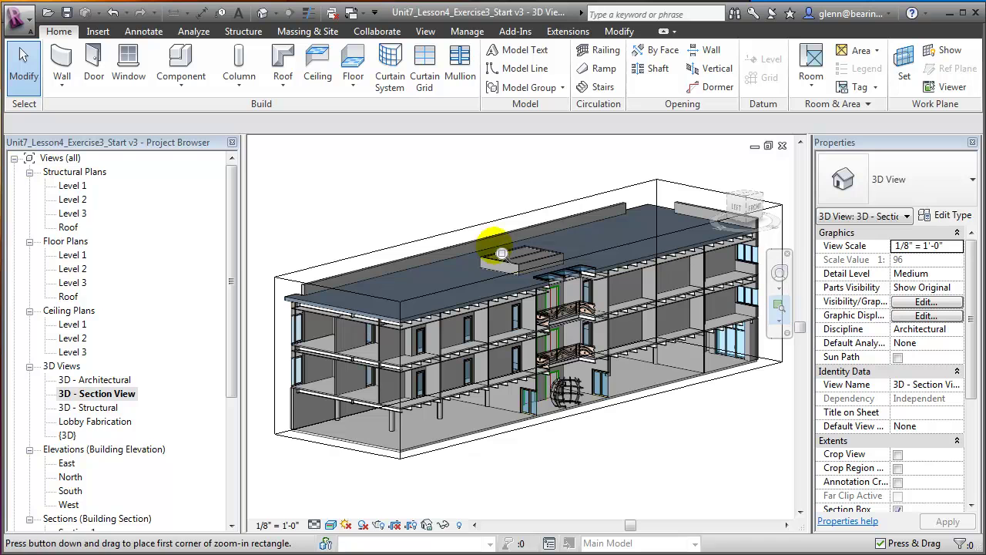
drag(491, 245, 638, 432)
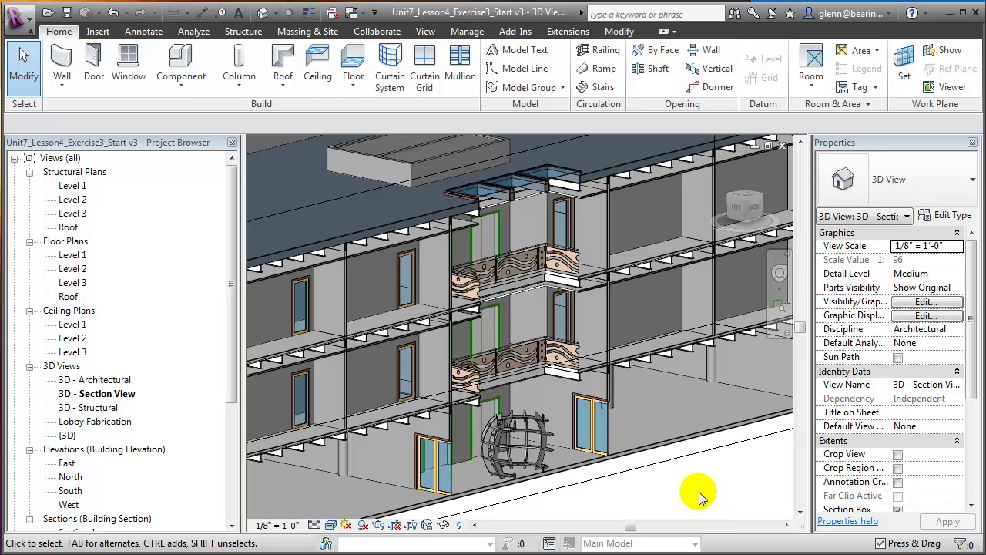
click(534, 347)
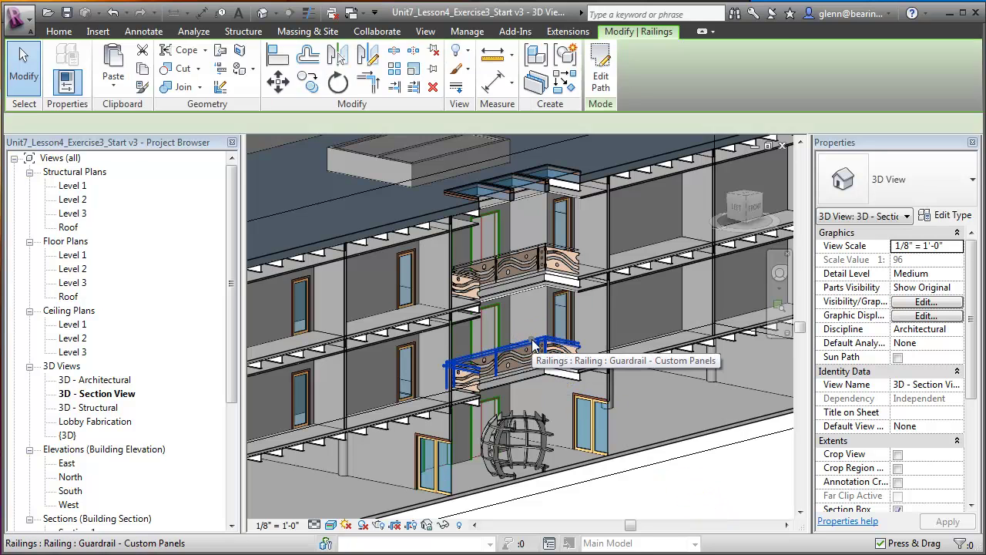
ctrl+click(525, 358)
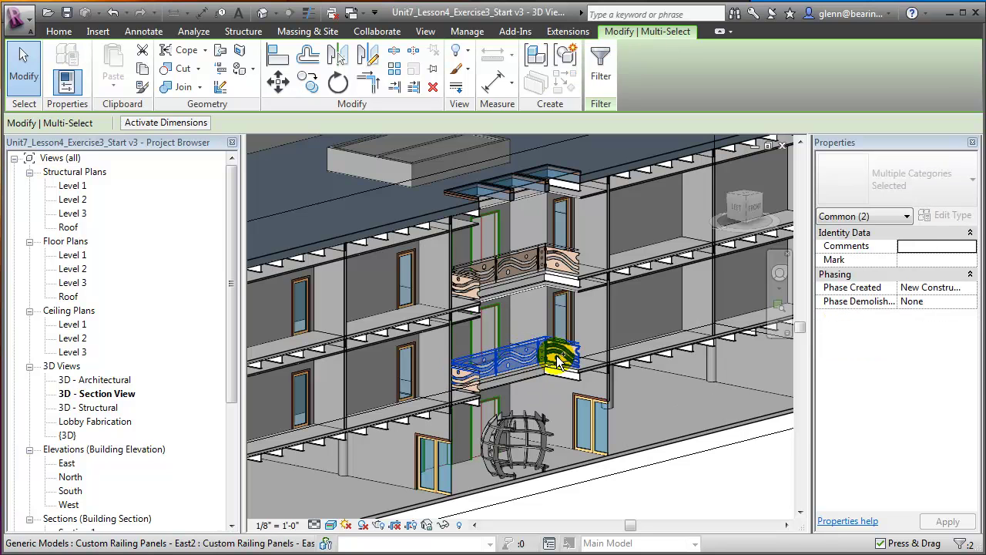
ctrl+click(468, 382)
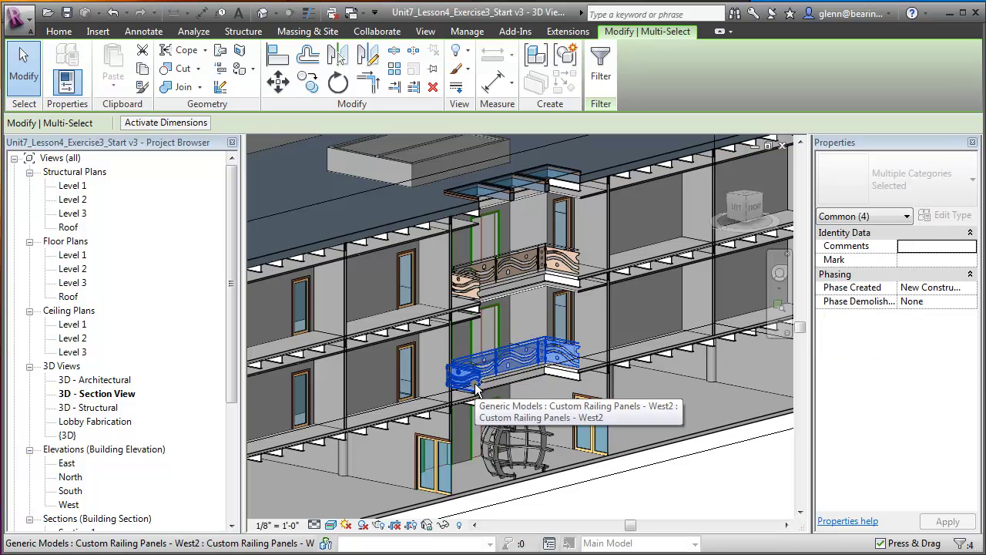
ctrl+click(530, 152)
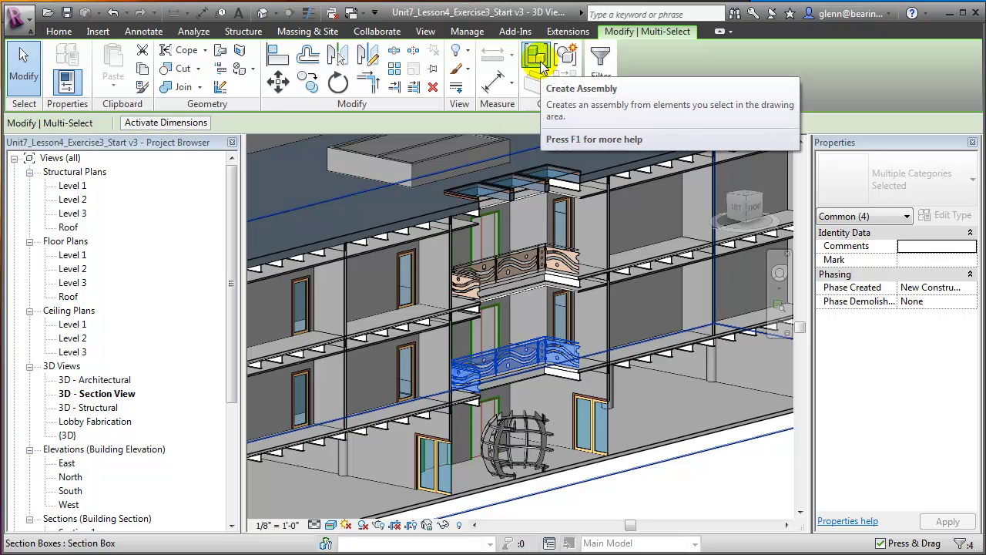
click(537, 56)
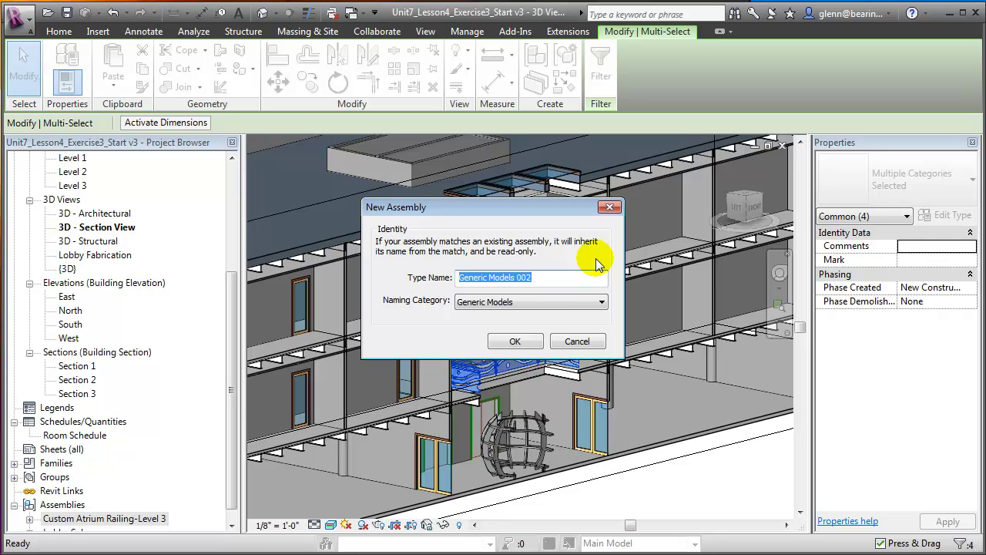
text(C)
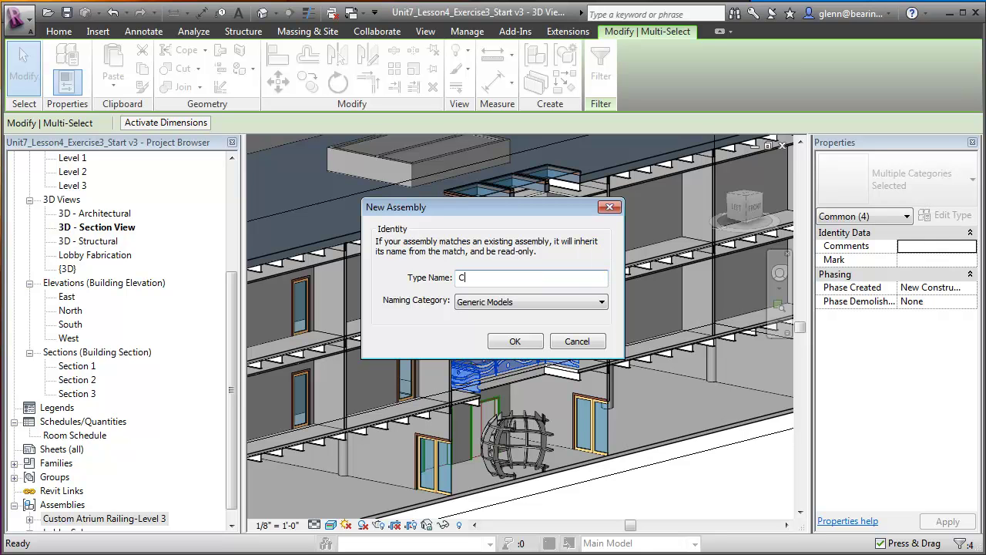
text(ustom Arrium Railing - Level 2)
click(574, 307)
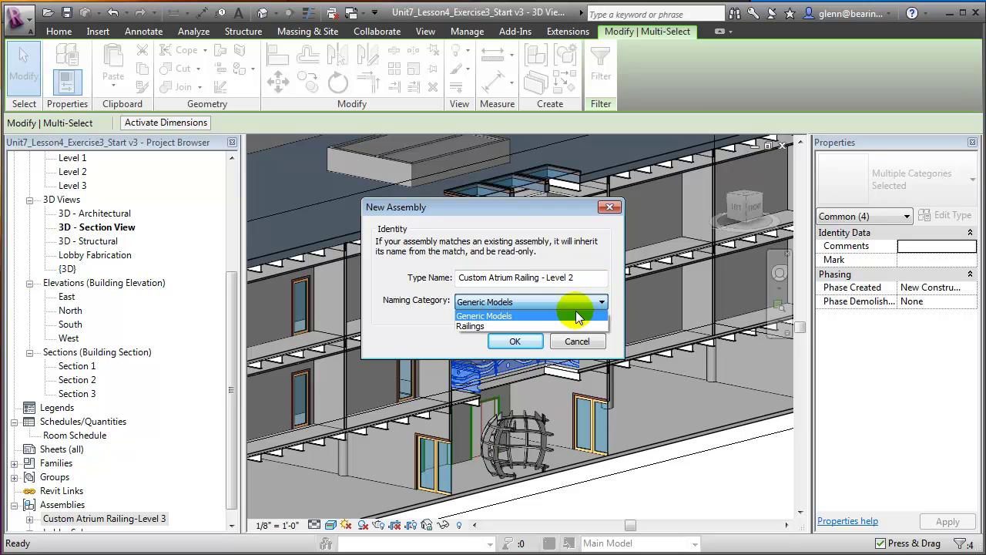
click(567, 325)
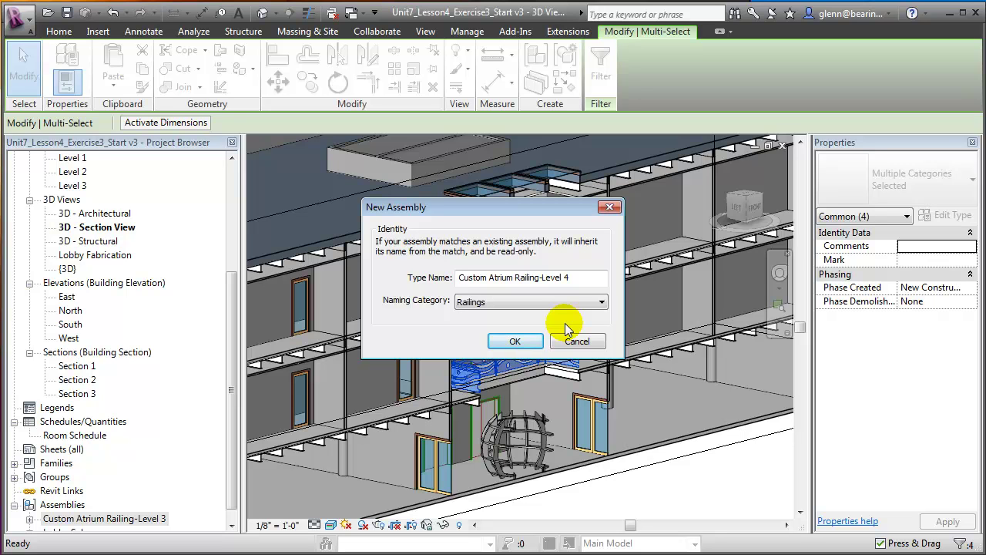
click(524, 339)
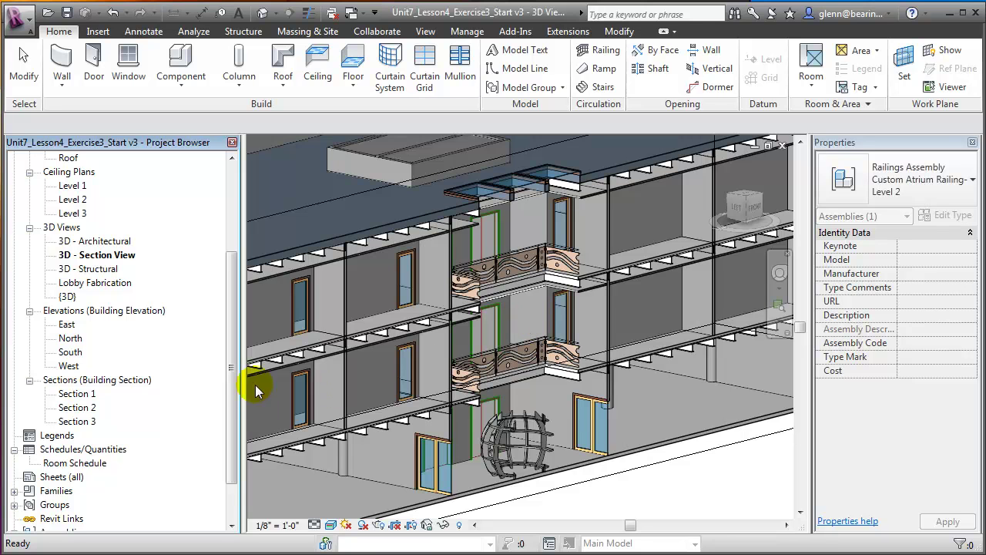
Create all assembly views for Custom Atrium Railing-Level 2 at 1/2" = 1'-0" with the E1 30 x 42 Horizontal titleblock
scroll(229, 385, down, 2)
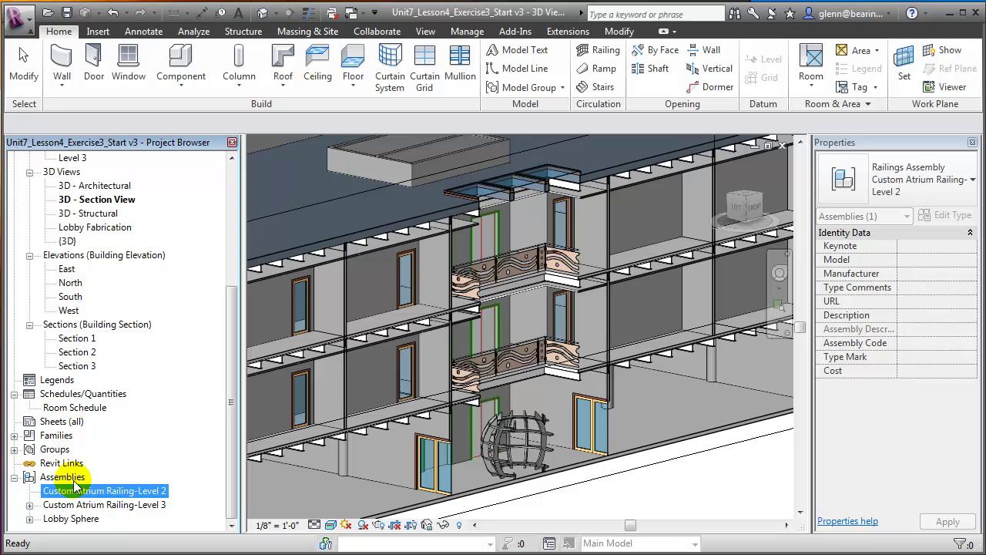
right_click(162, 493)
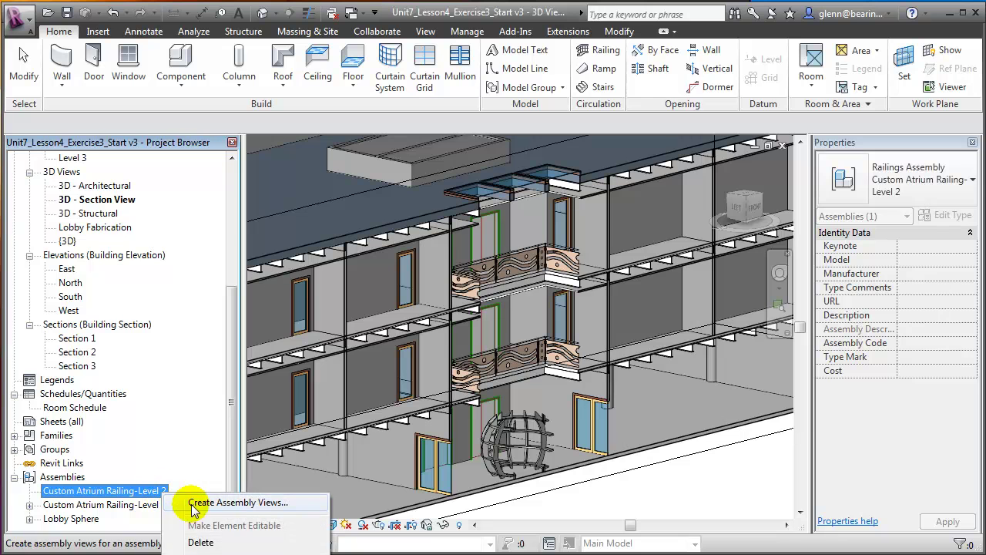
click(222, 505)
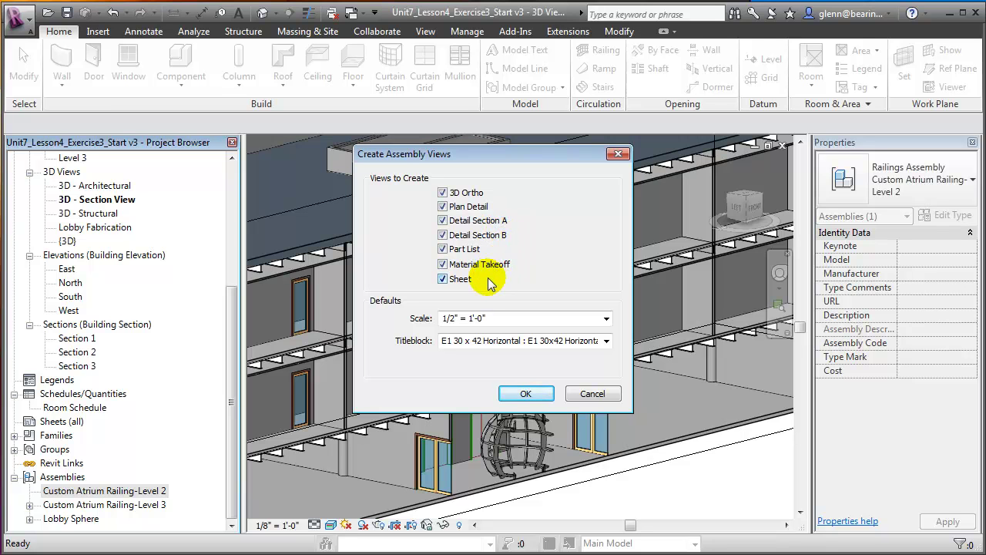
click(538, 395)
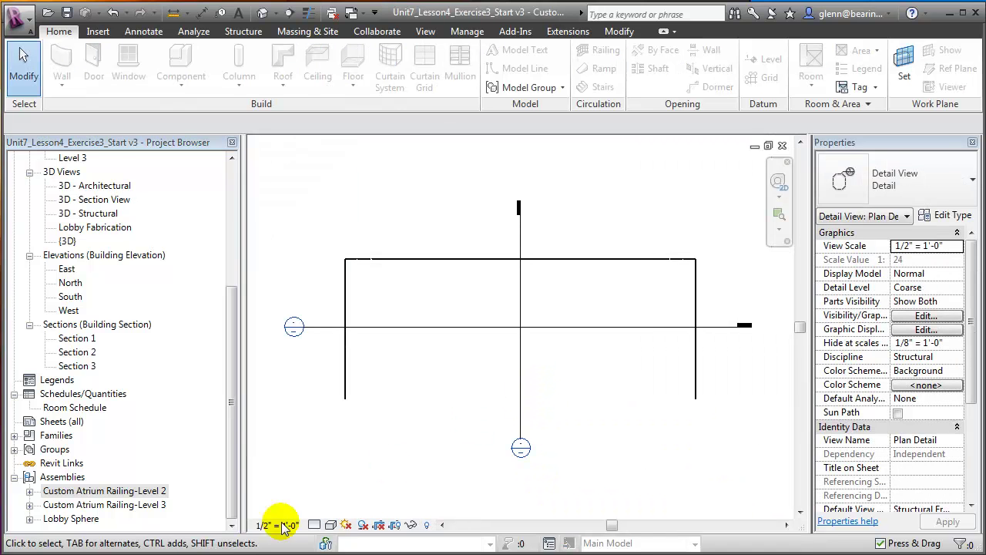
Expand the Level 2 and Level 3 atrium railing assemblies and open the Level 3 assembly's 3D Ortho view
click(28, 491)
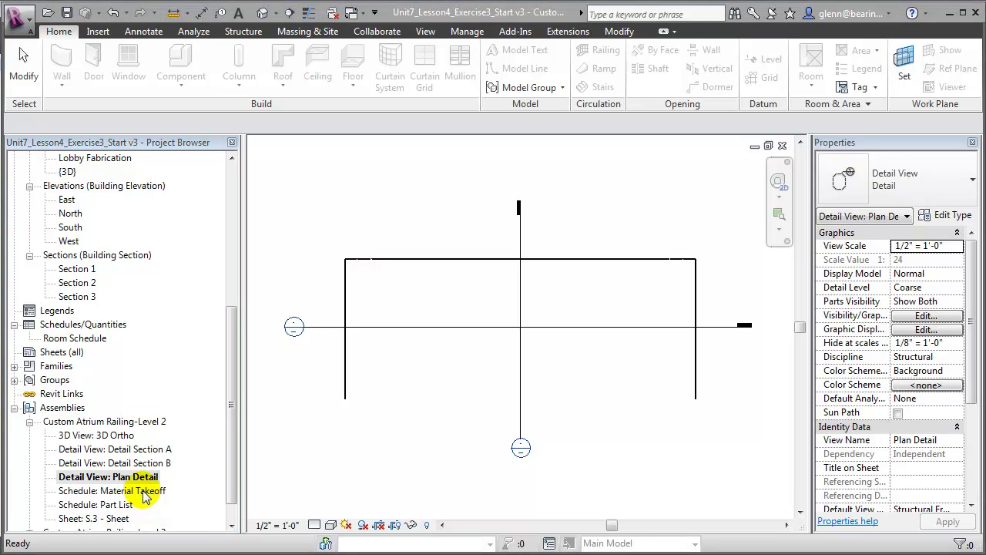
drag(224, 469, 225, 499)
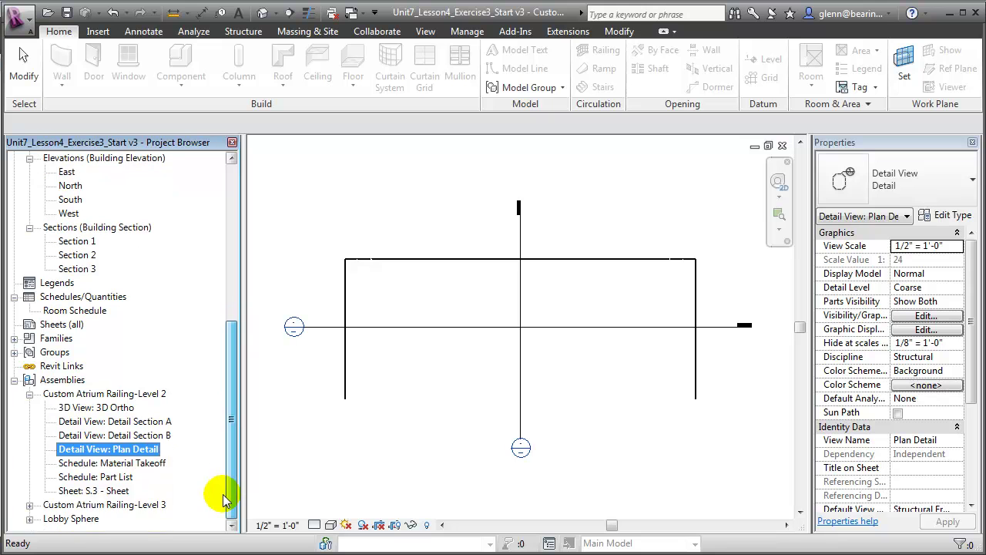
click(29, 506)
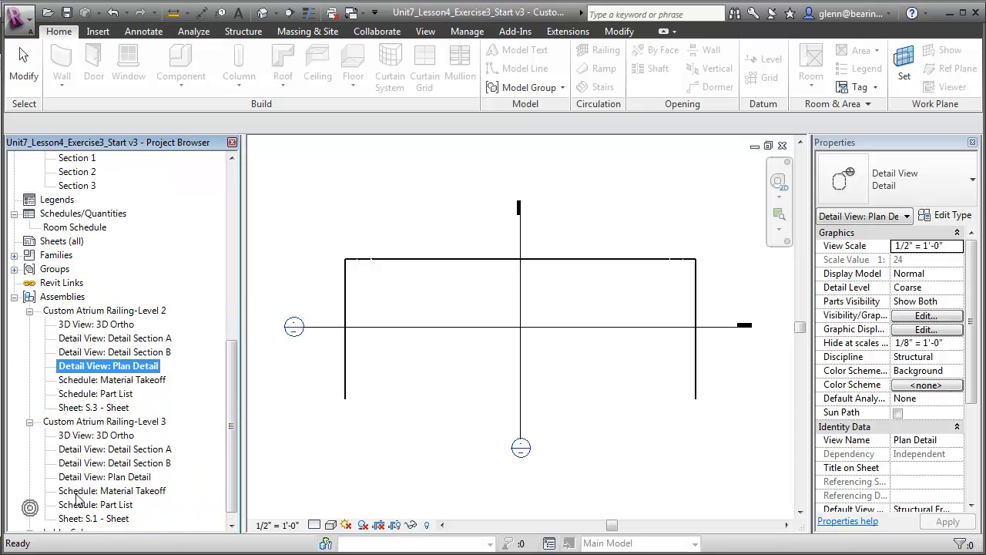
double_click(114, 436)
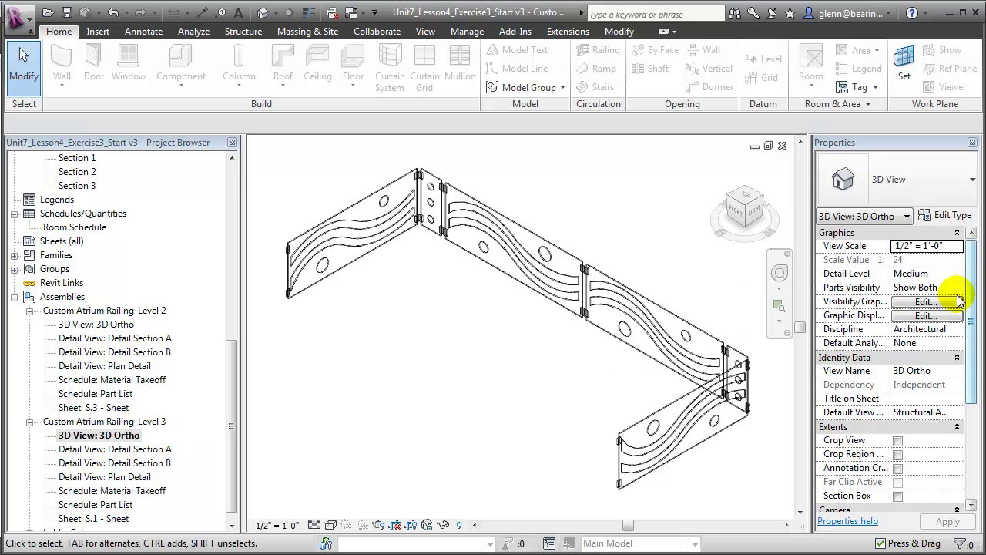
Turn on the Railings category in the 3D Ortho view and set its visual style to Shaded
click(926, 302)
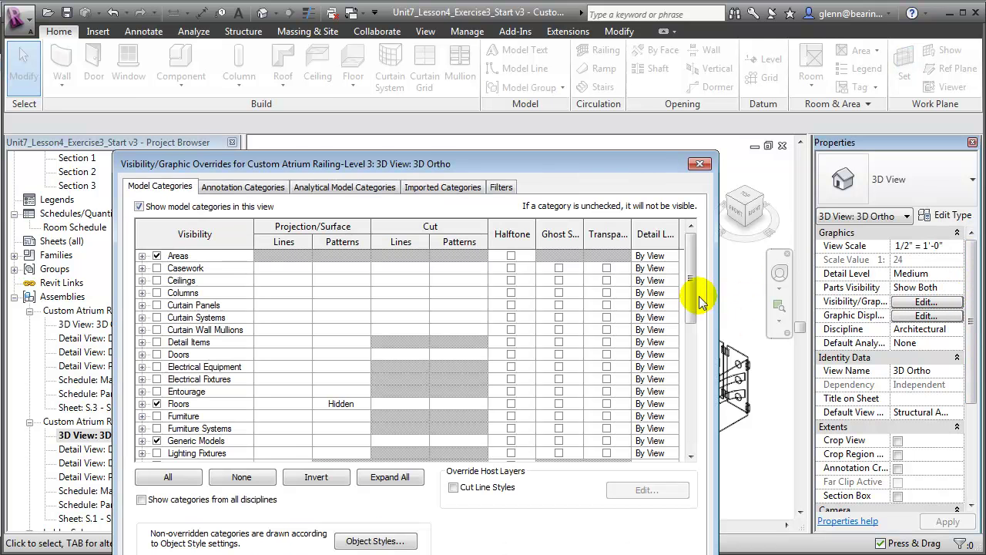
drag(691, 296, 693, 412)
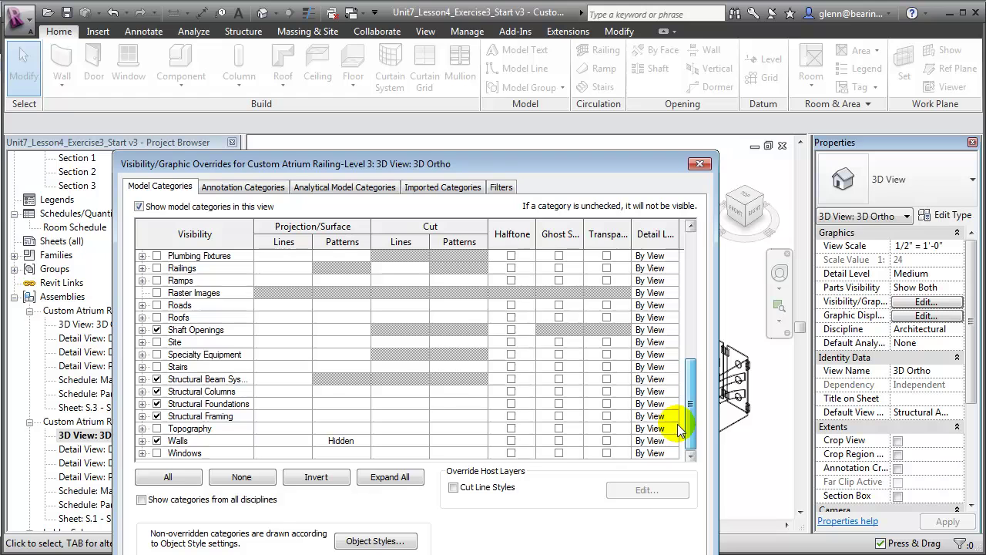
click(156, 268)
key(Return)
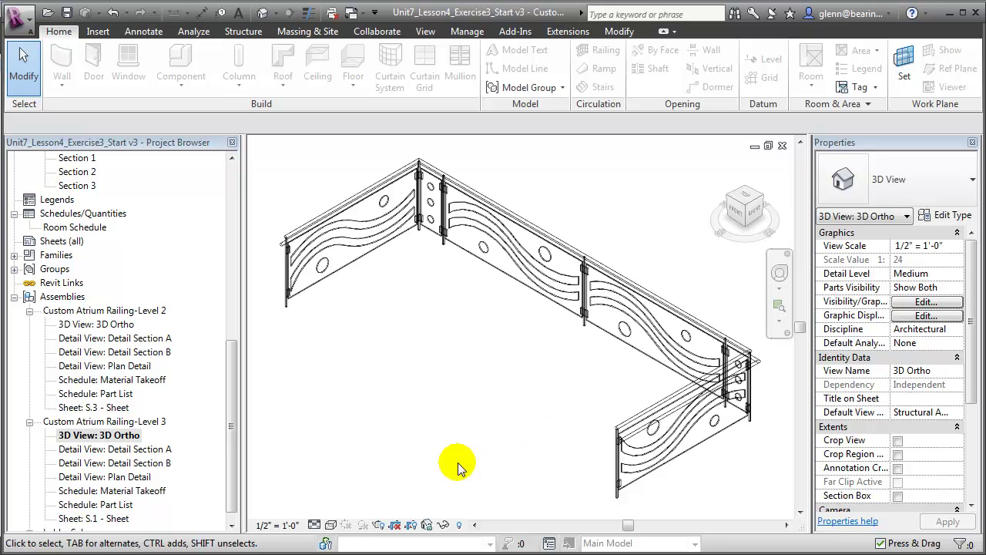
click(330, 524)
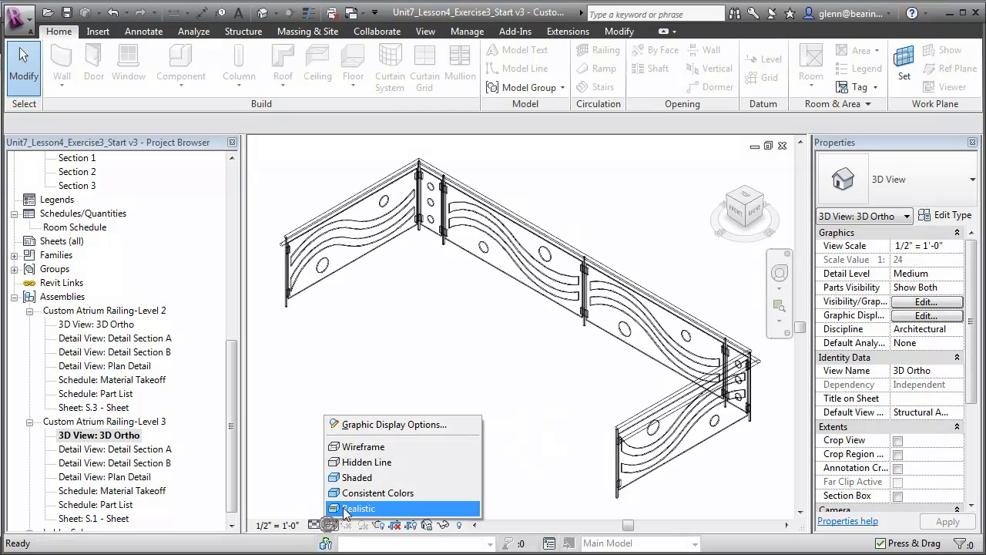
click(389, 478)
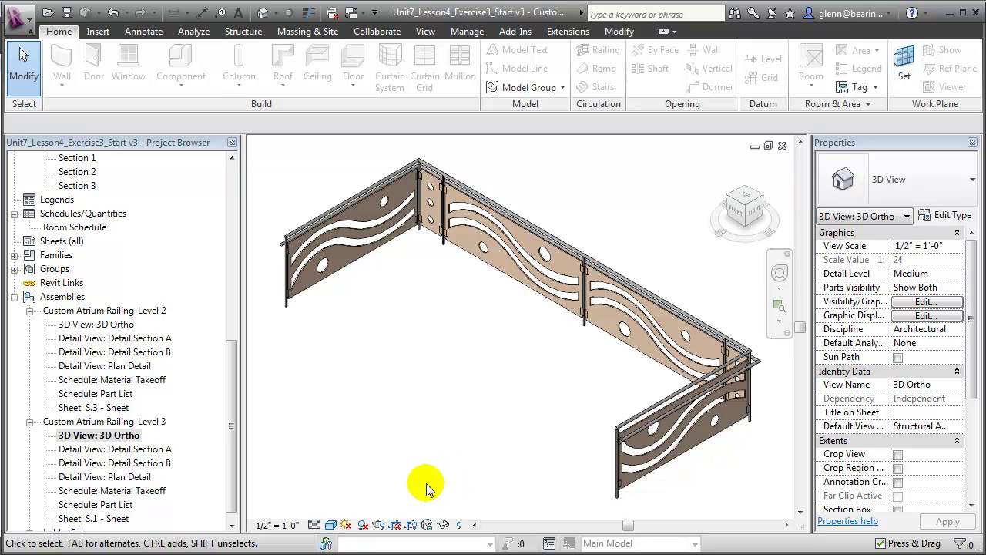
Review the Level 3 assembly's Detail Section A, Detail Section B and Plan Detail views, examining the plan's corner dimensions up close
double_click(162, 451)
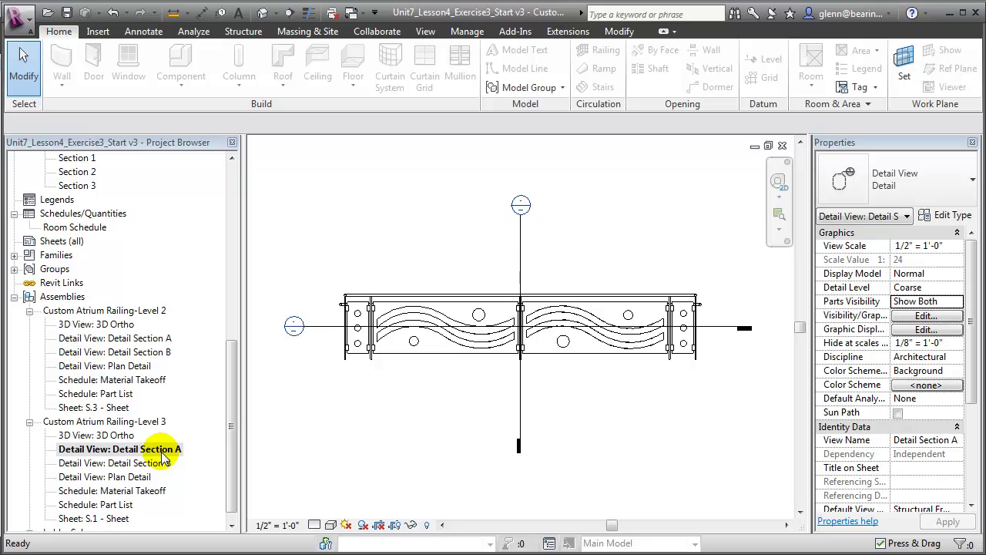
click(160, 464)
double_click(159, 466)
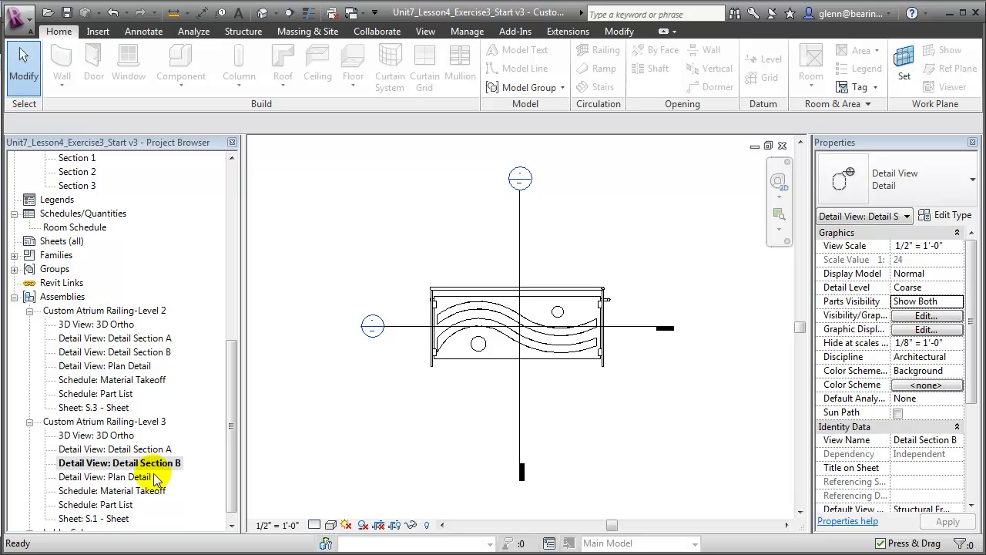
double_click(144, 480)
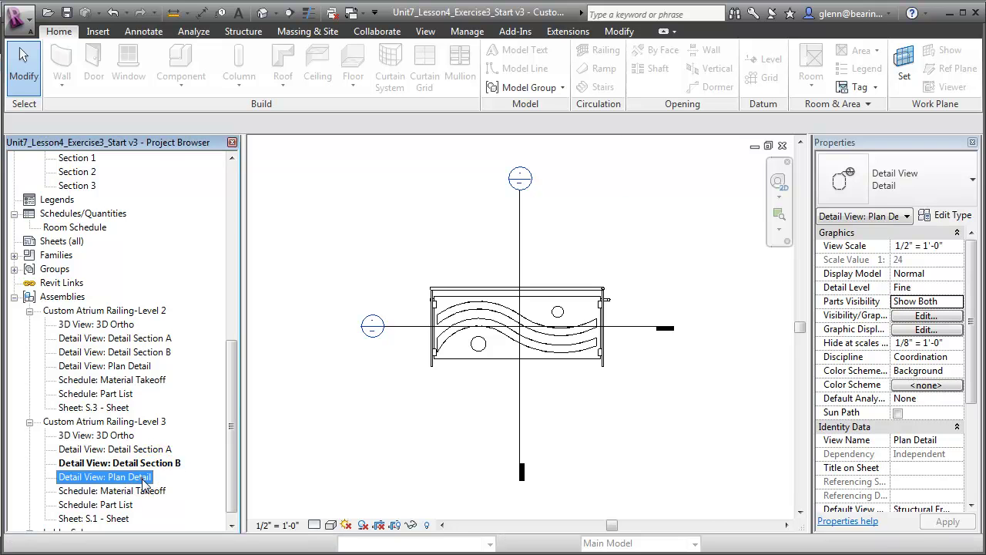
click(783, 213)
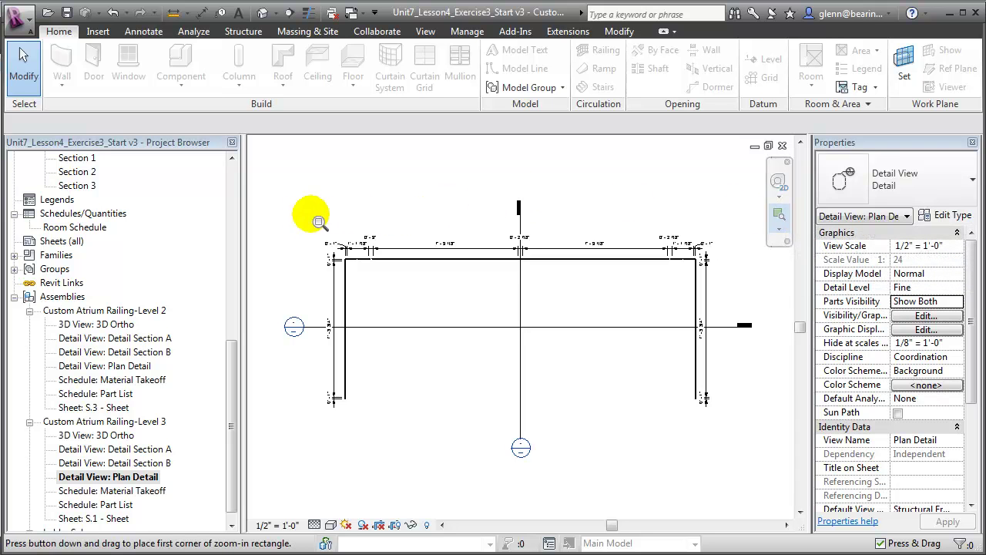
drag(295, 215, 493, 304)
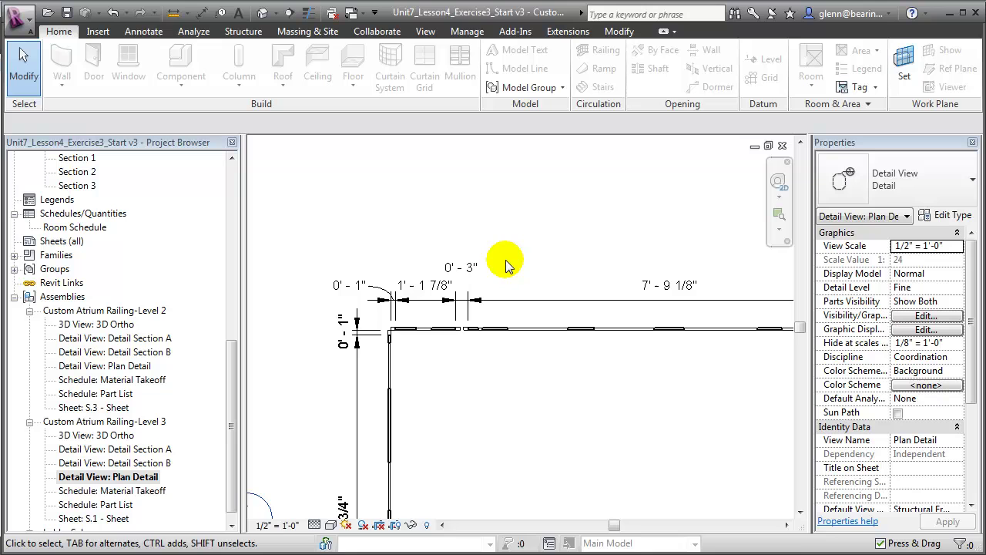
Review the Level 3 assembly's Material Takeoff and Part List schedules
double_click(146, 491)
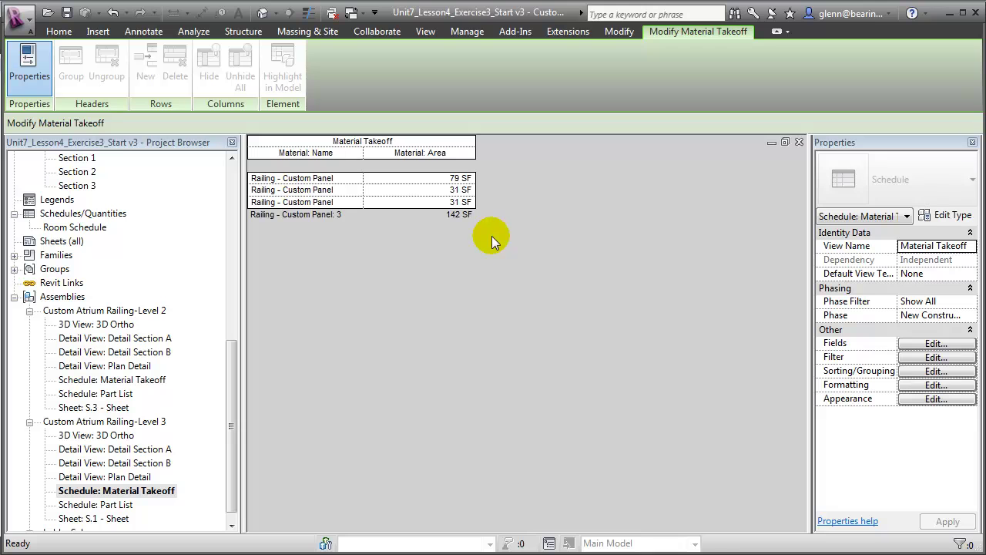
click(114, 505)
double_click(114, 508)
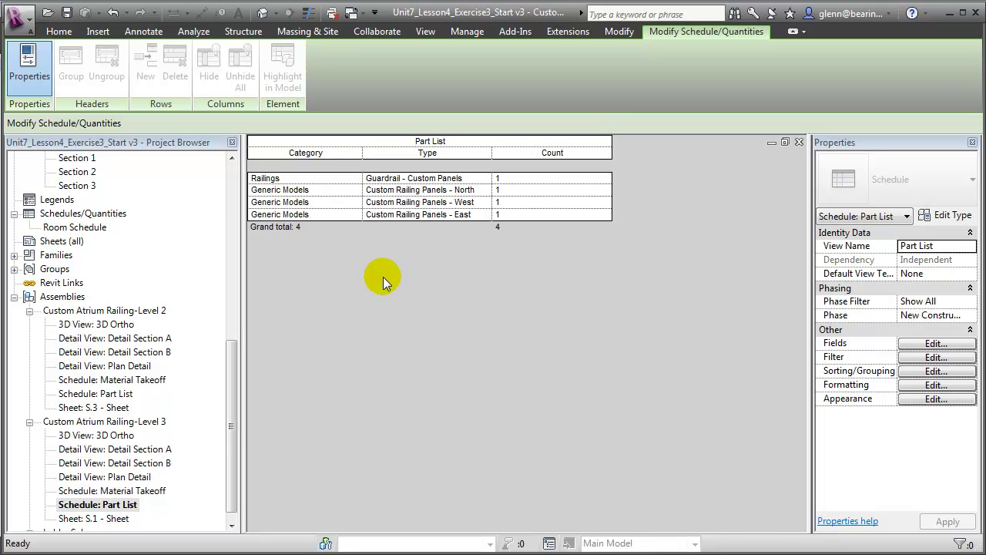
Open the Level 3 assembly's sheet S.1 and place the 3D Ortho view in its upper-left corner with the Plan Detail view beside it
double_click(119, 520)
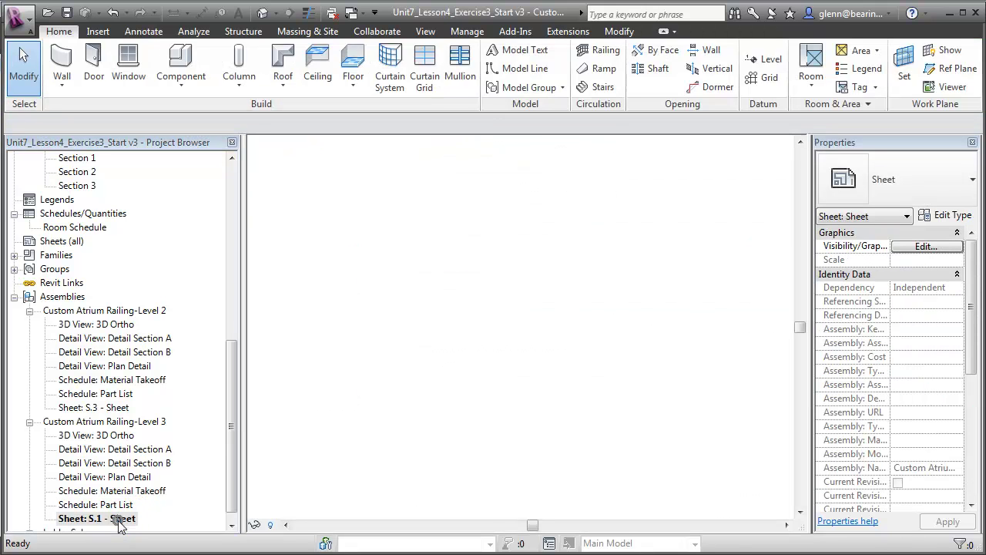
double_click(122, 436)
drag(124, 437, 358, 217)
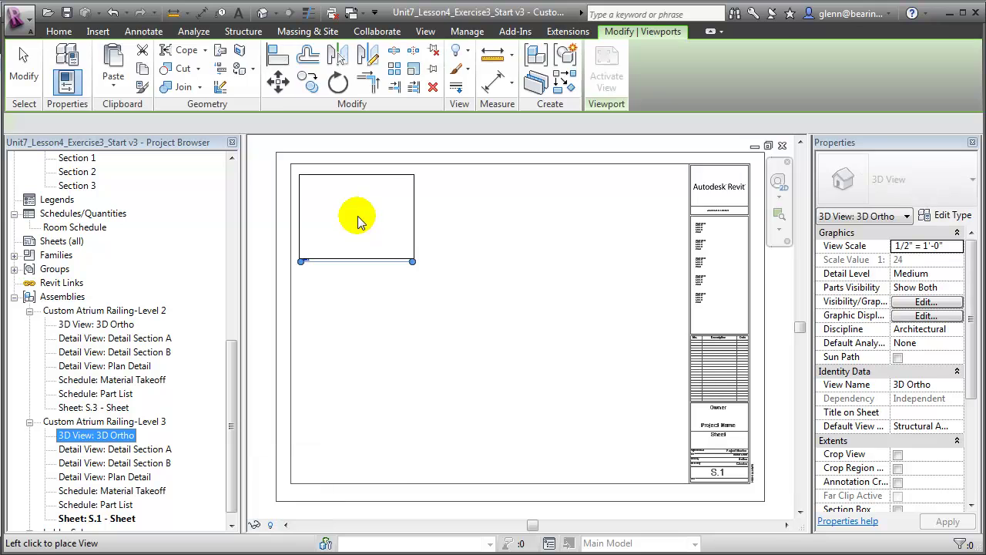
click(357, 216)
drag(144, 479, 537, 262)
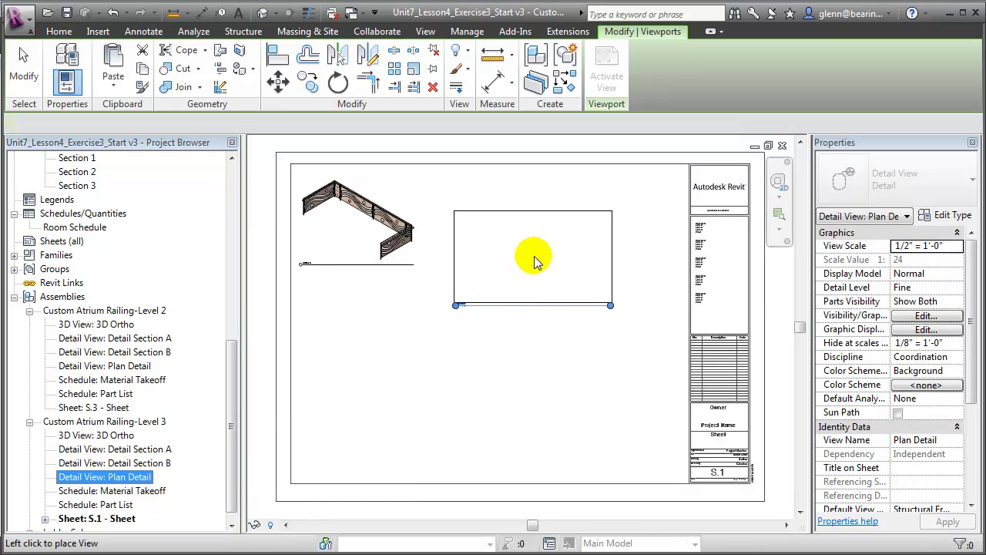
click(535, 226)
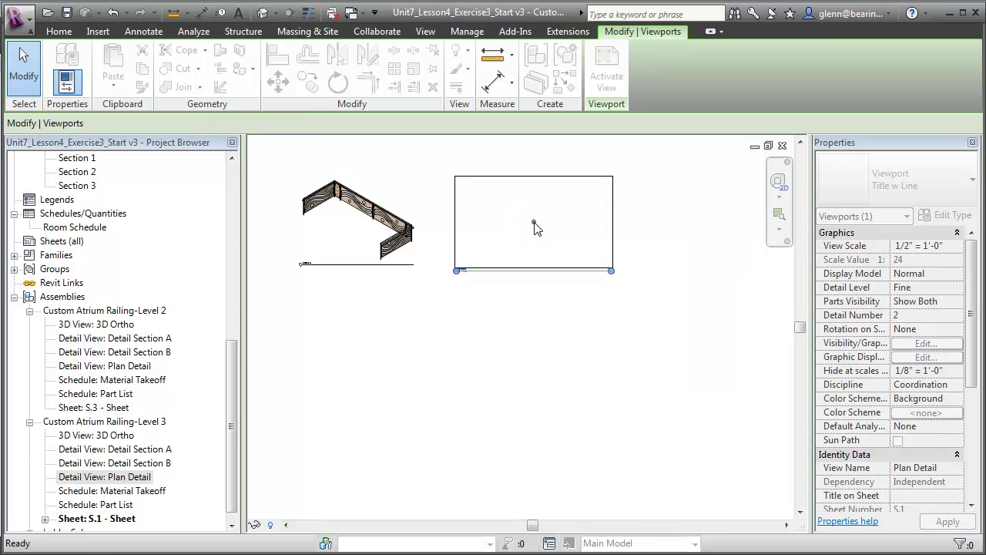
Place the Level 3 assembly's Detail Section A view below the 3D view on sheet S.1, with Detail Section B beside it
click(148, 451)
drag(151, 453, 378, 356)
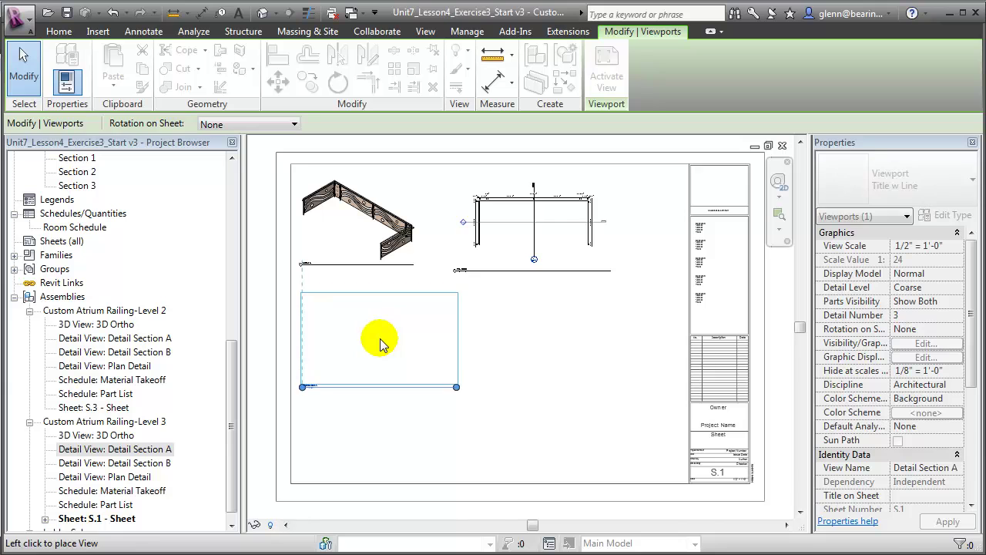
click(381, 341)
drag(151, 462, 566, 366)
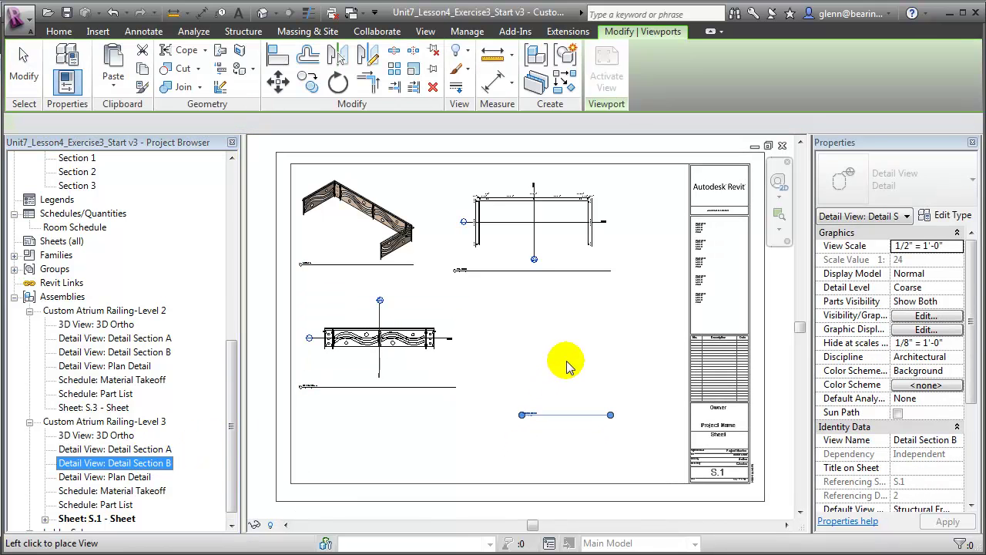
click(549, 340)
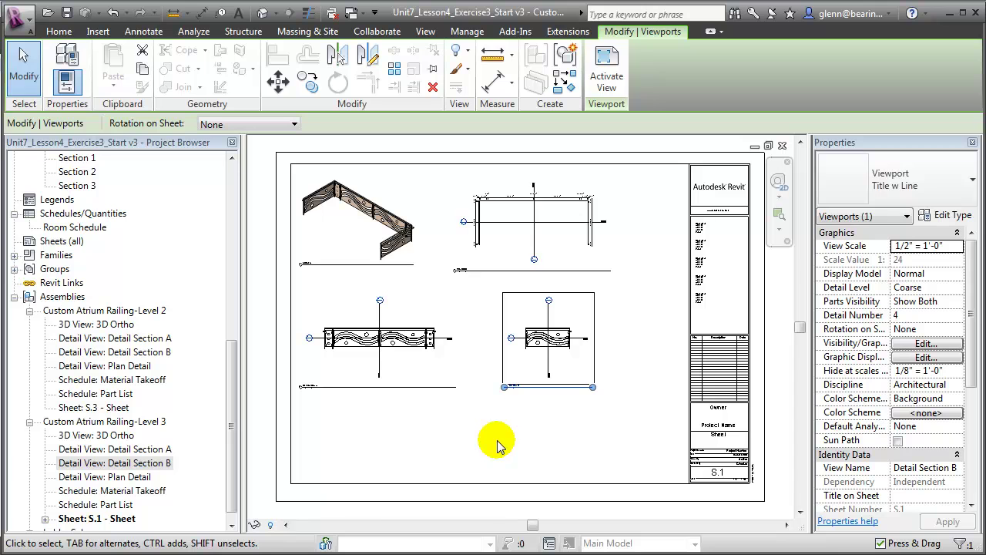
click(497, 445)
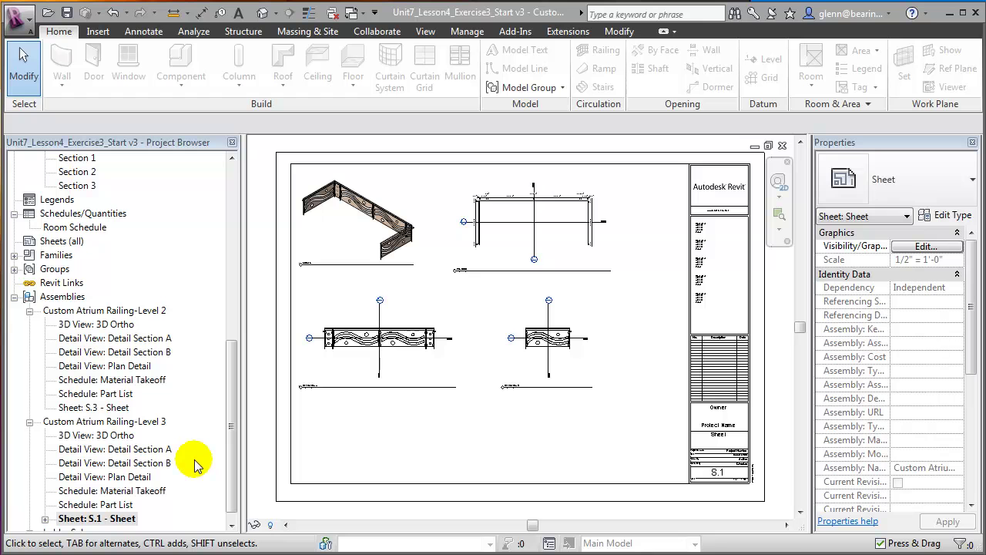
Duplicate the Level 3 assembly's Detail Section A view and rename the copy Fabrication Section A
click(152, 453)
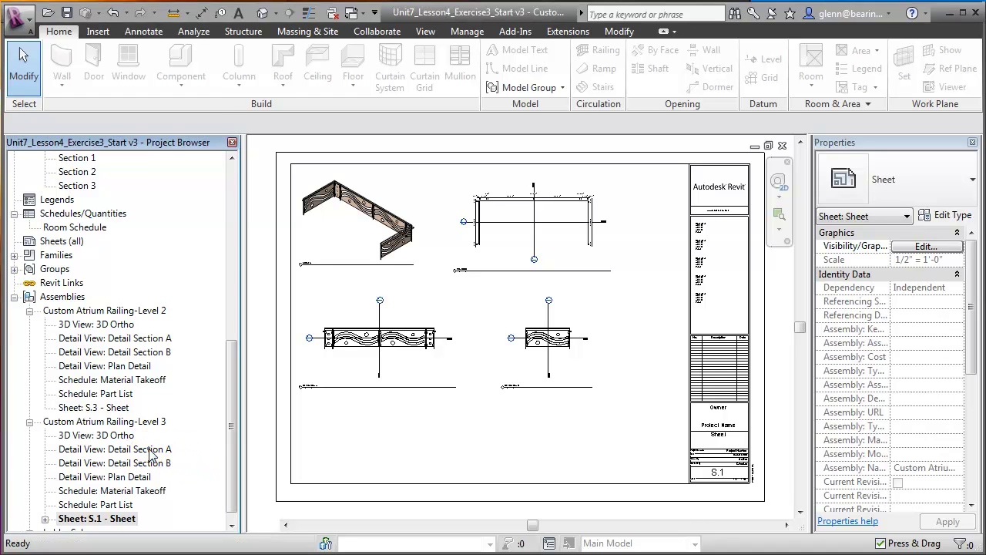
right_click(149, 450)
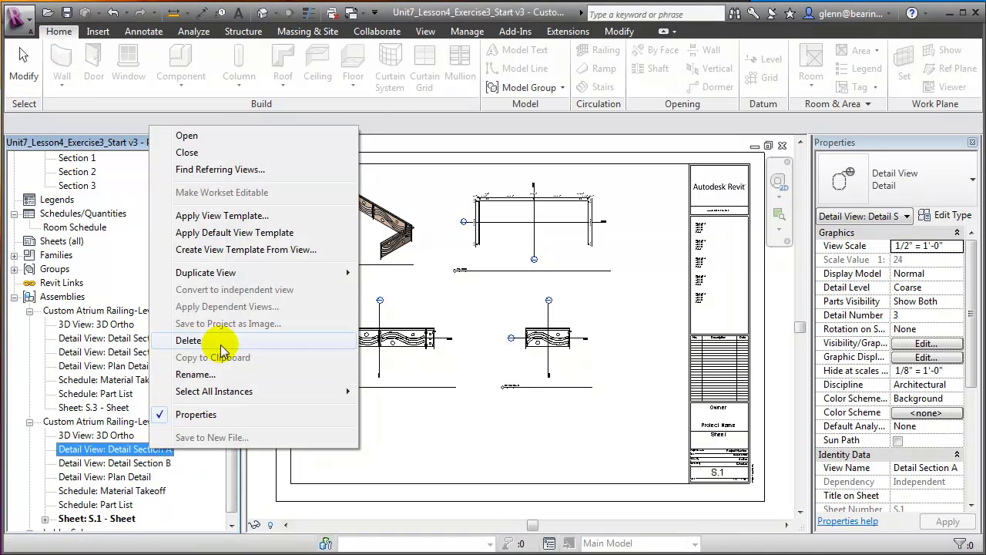
mouse_move(254, 274)
click(389, 273)
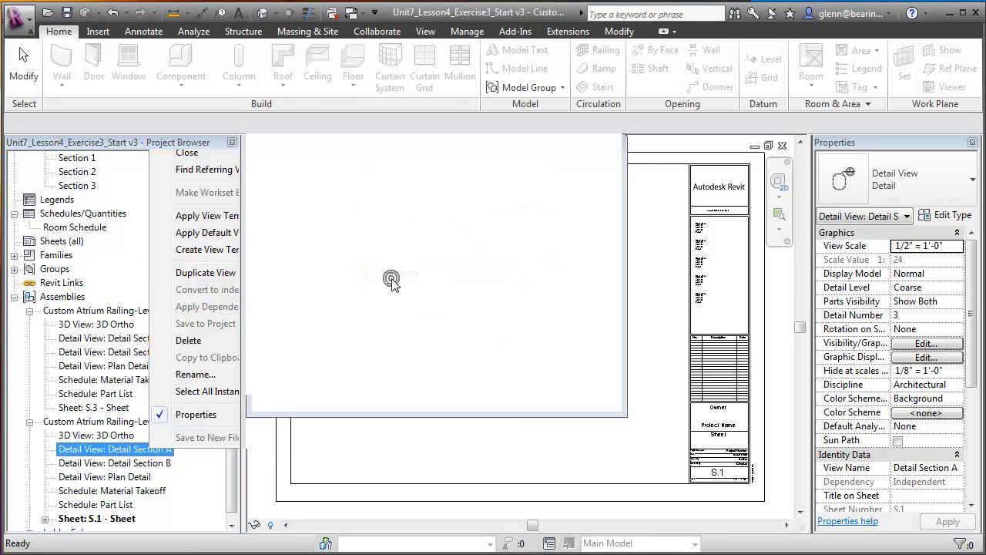
click(180, 448)
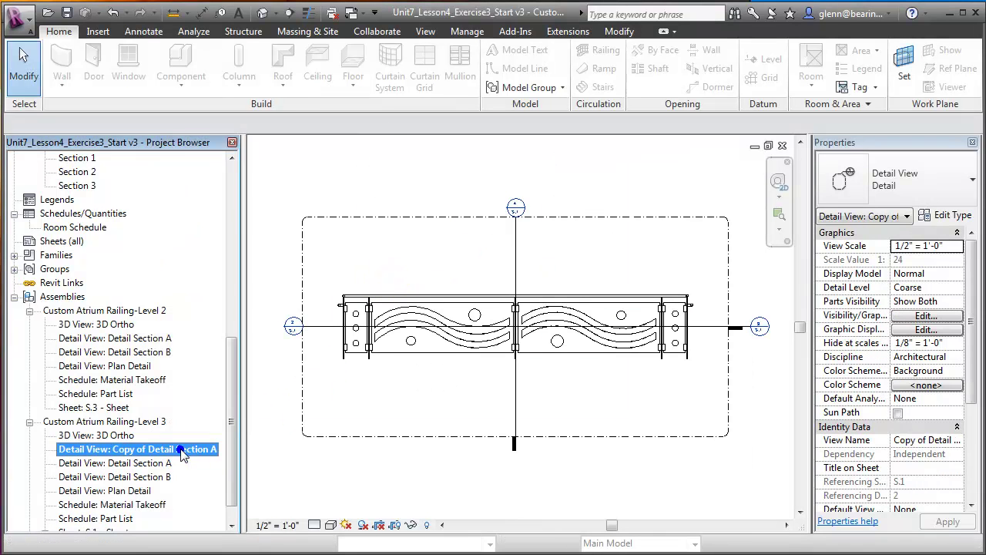
right_click(180, 448)
click(222, 374)
text(Fabrication)
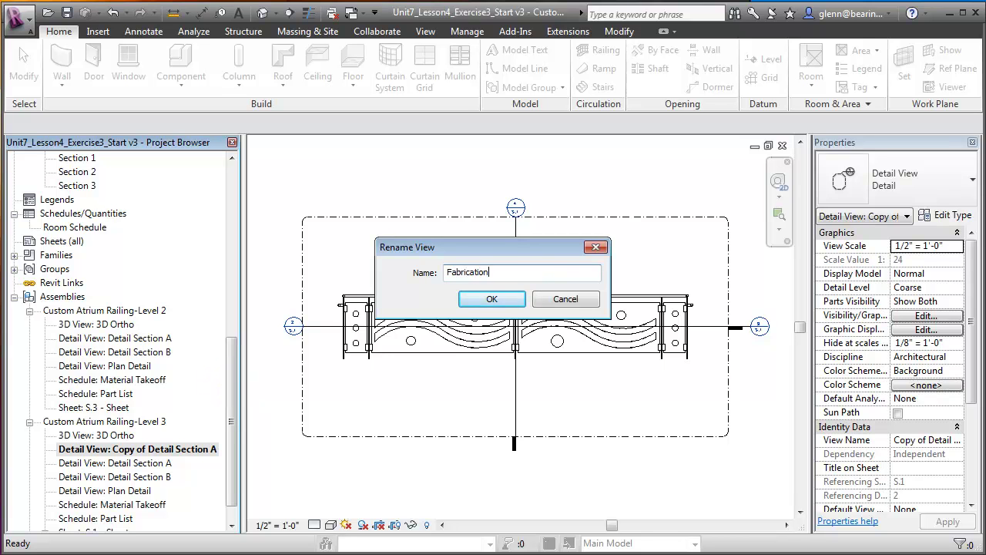
text( Section A)
key(Return)
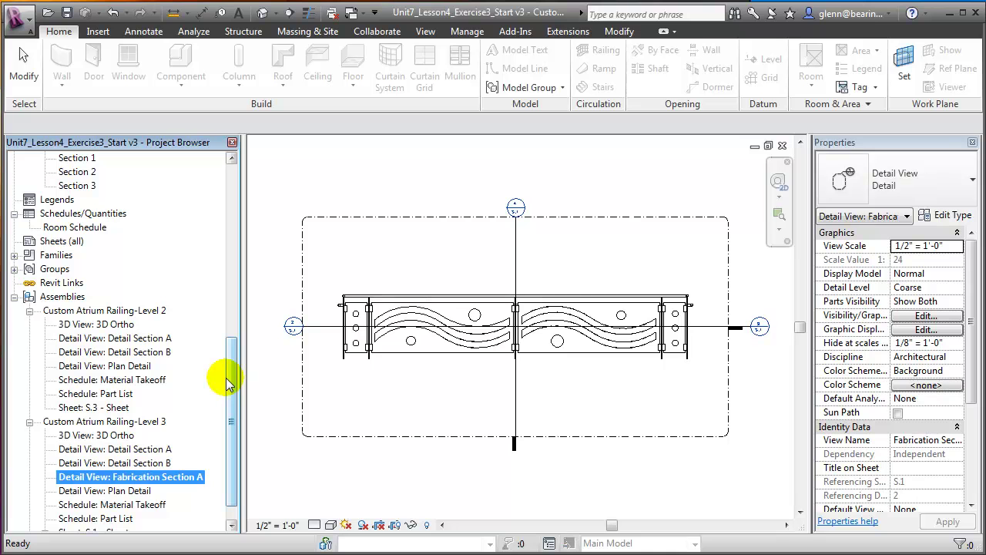
Duplicate the Level 3 assembly's Detail Section B view and rename the copy Fabrication Section B
click(141, 462)
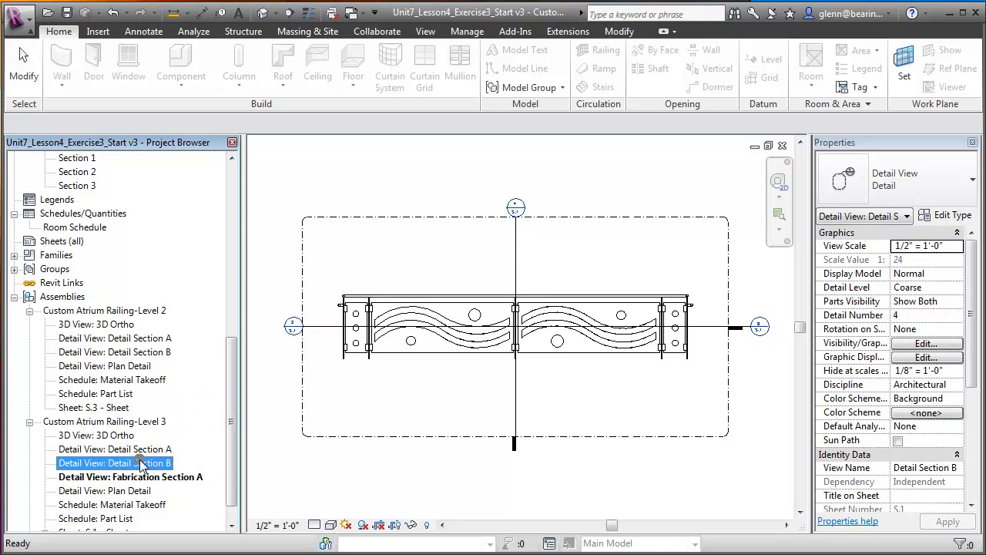
right_click(141, 462)
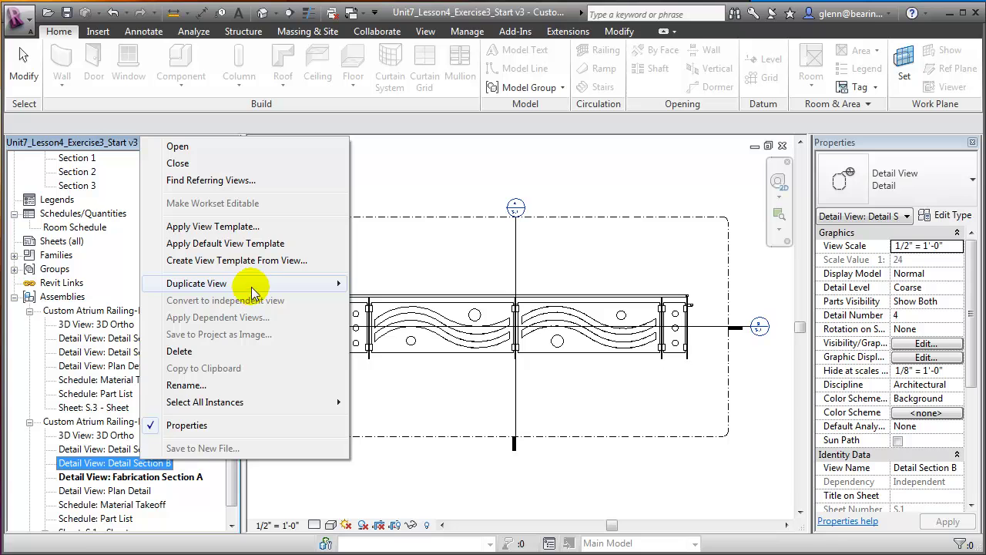
mouse_move(253, 291)
click(378, 283)
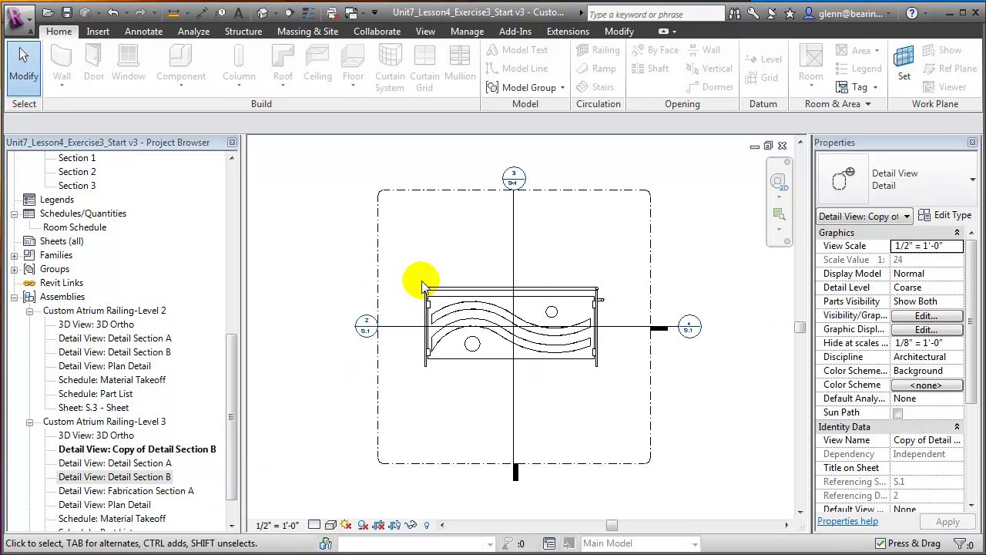
right_click(185, 451)
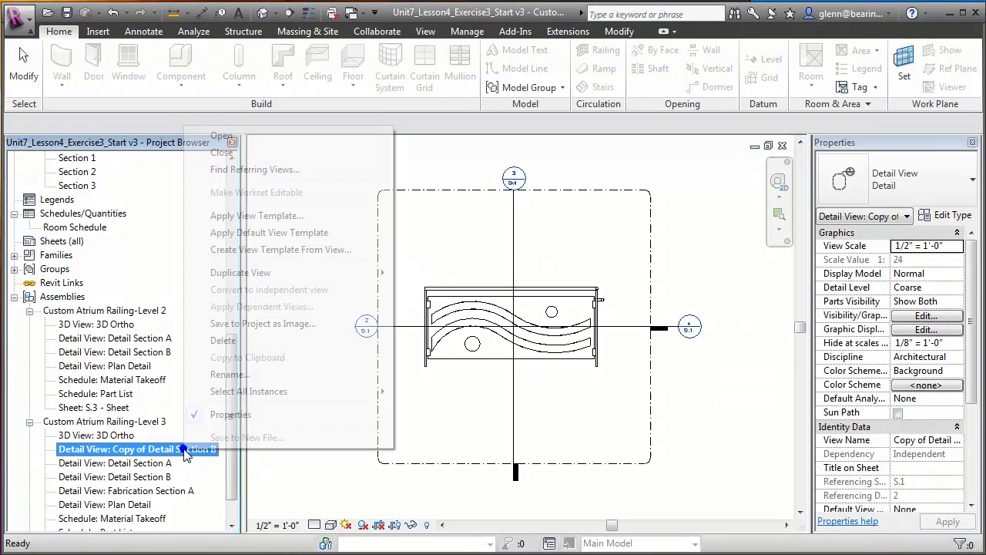
click(228, 375)
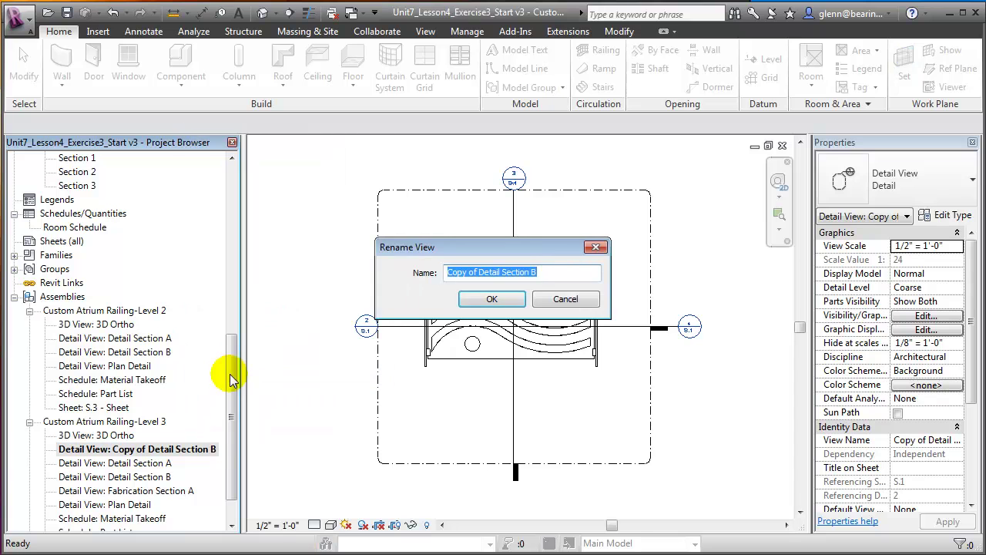
text(Fabrication S)
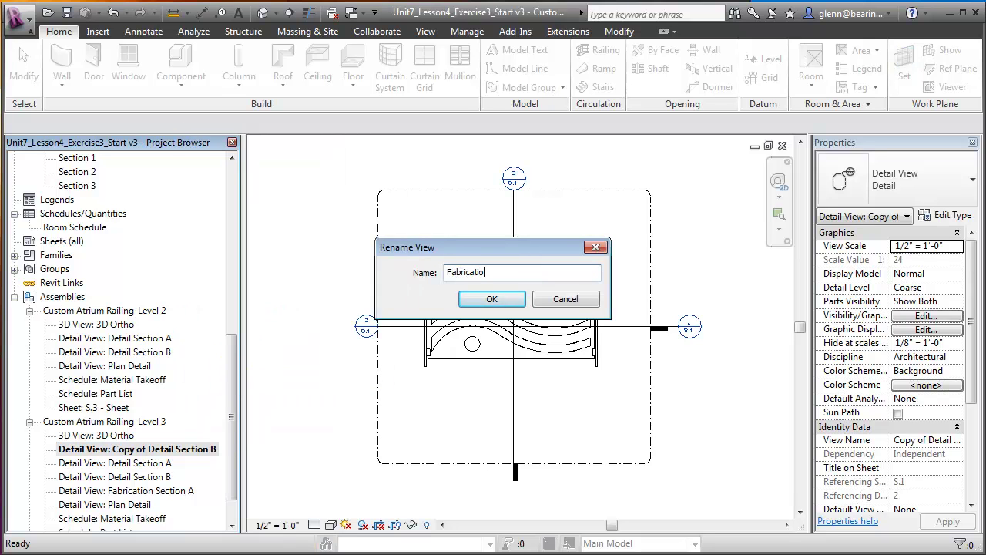
text(ection B)
click(492, 299)
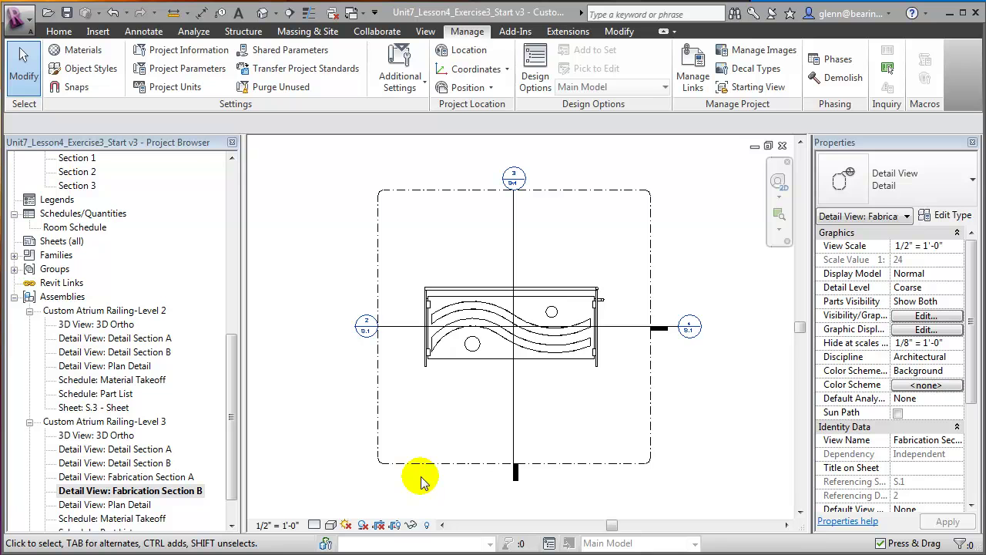
Hide the Railings model category and the Callouts and Sections annotation categories in the Fabrication Section B view
click(927, 317)
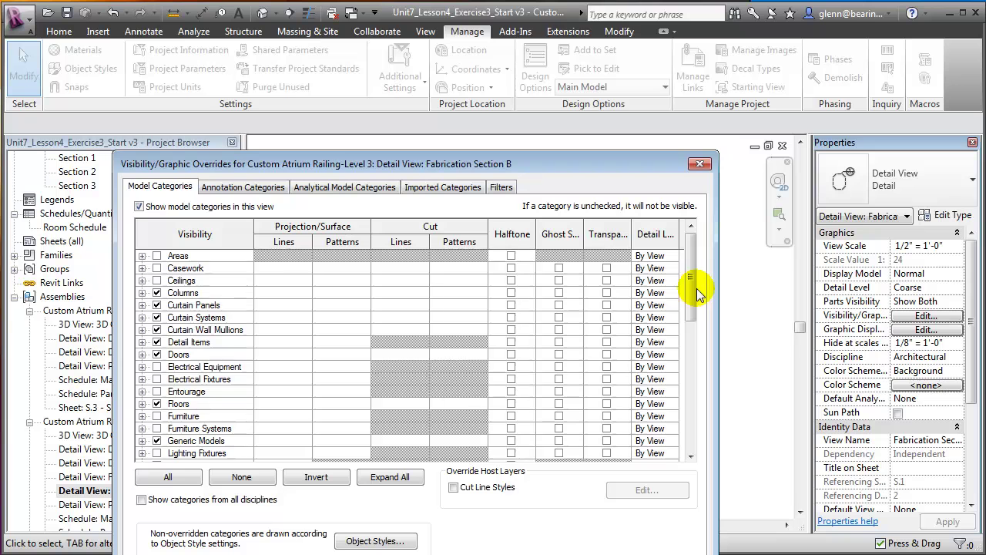
drag(689, 290, 689, 377)
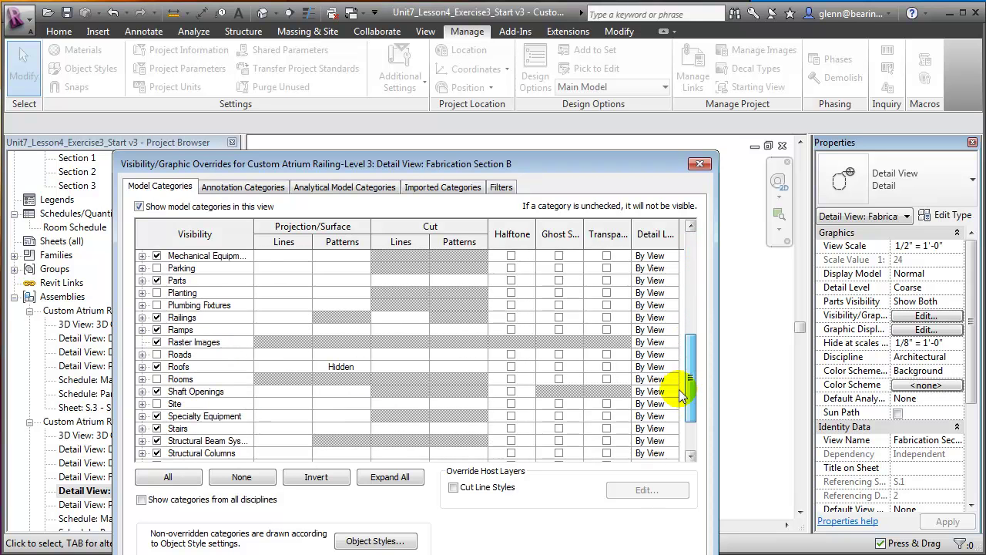
click(164, 318)
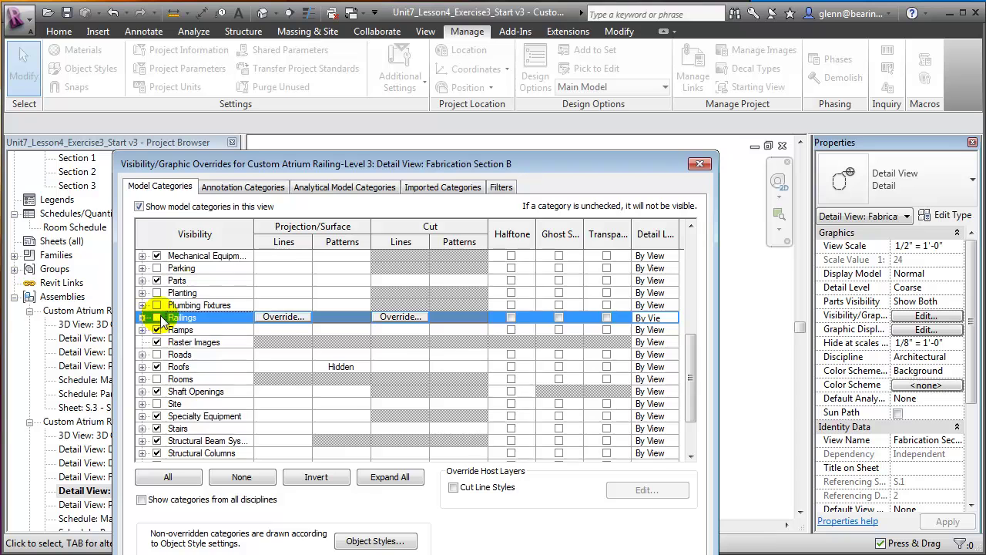
click(244, 188)
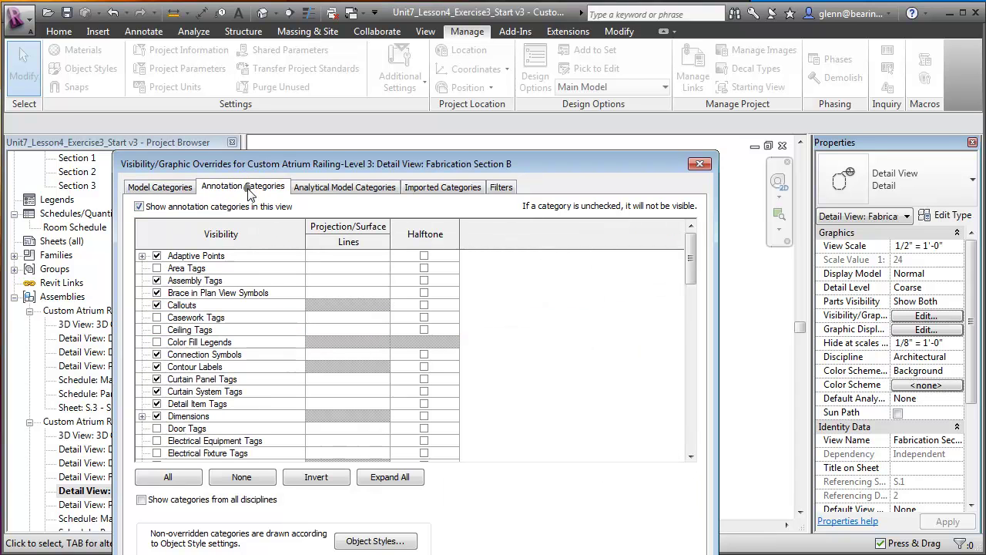
click(156, 305)
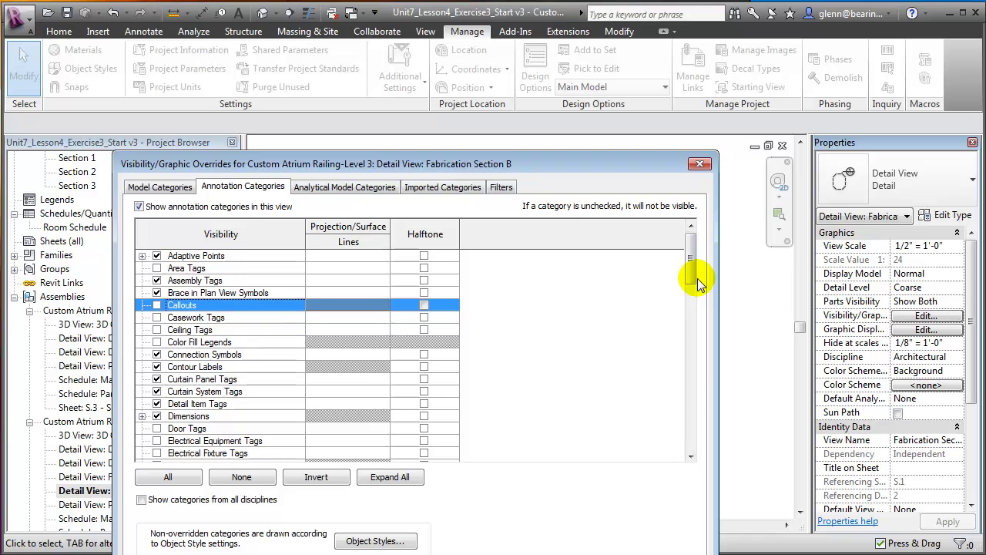
drag(694, 262, 700, 414)
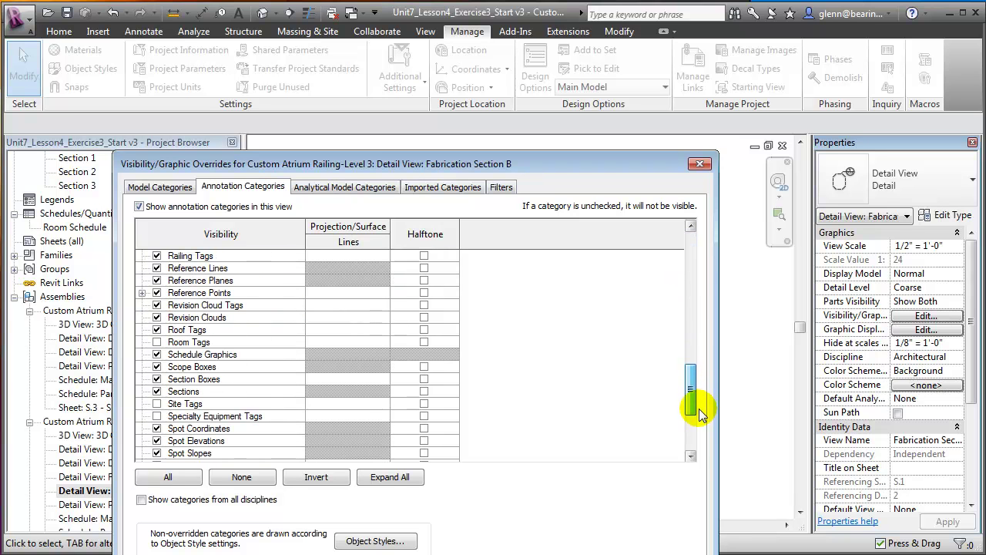
click(157, 391)
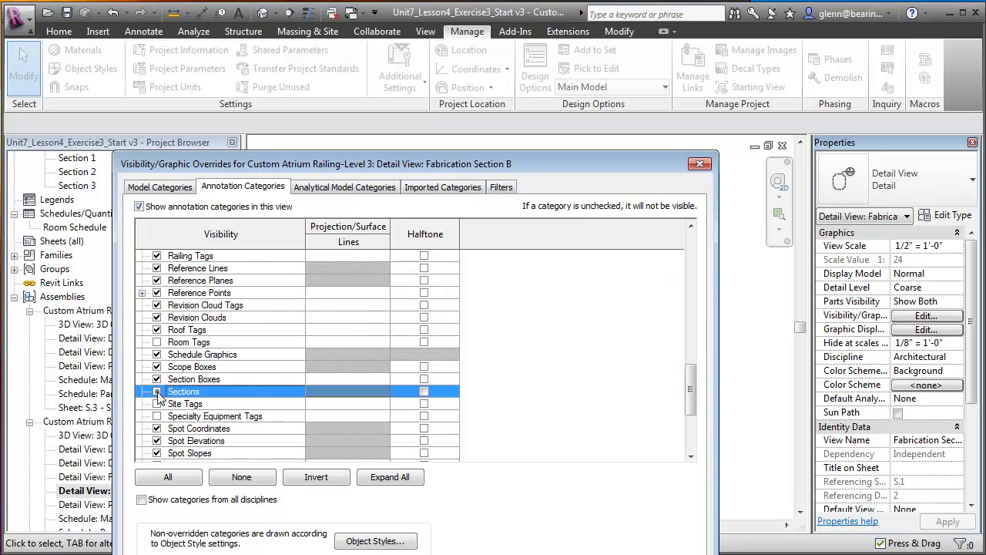
key(Return)
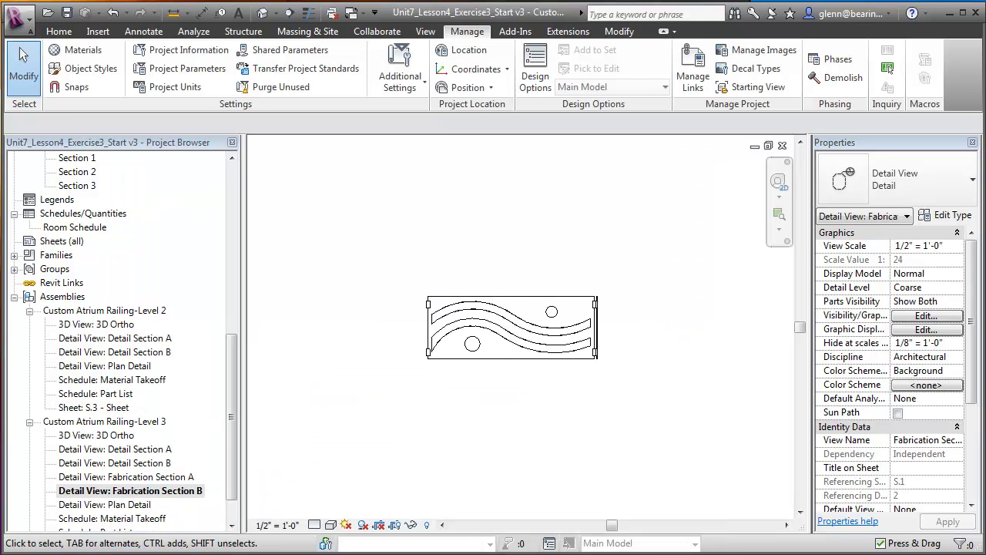
Create a new line style named Laser-Cutting as a subcategory of Lines
click(778, 214)
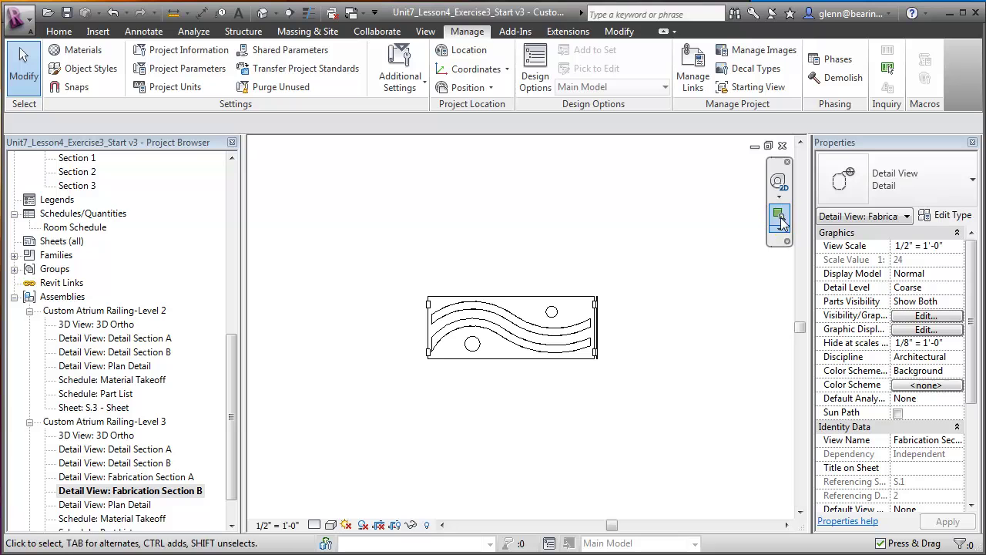
drag(404, 279, 616, 390)
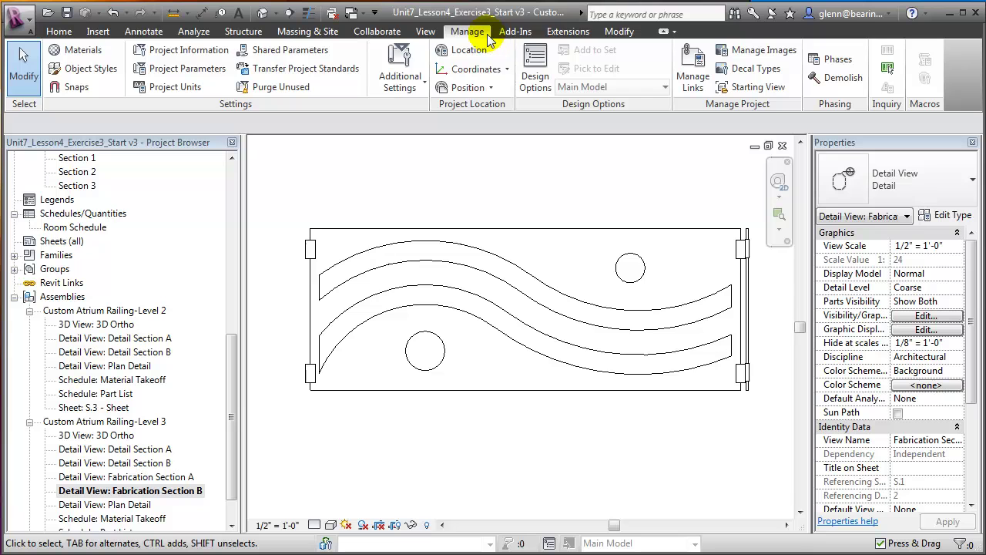
click(426, 83)
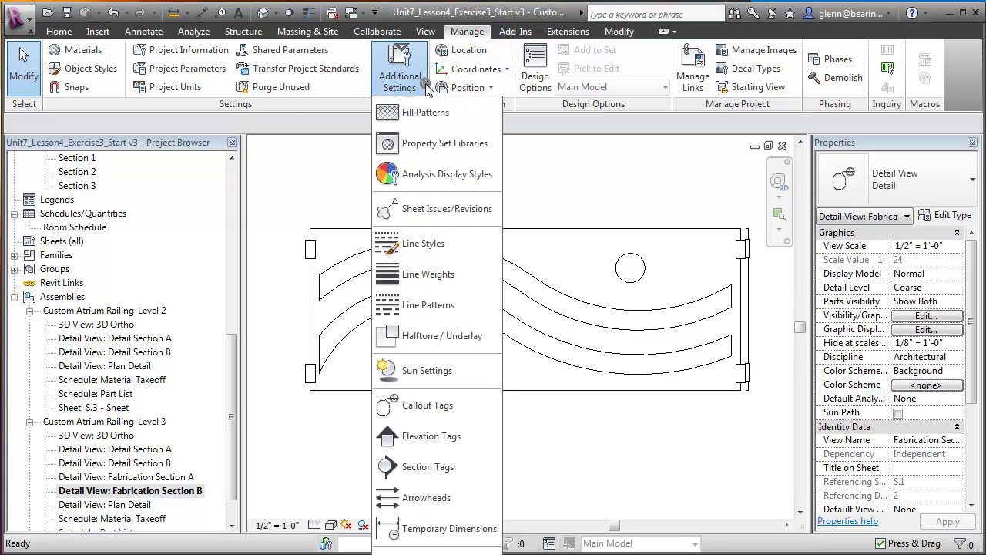
click(435, 243)
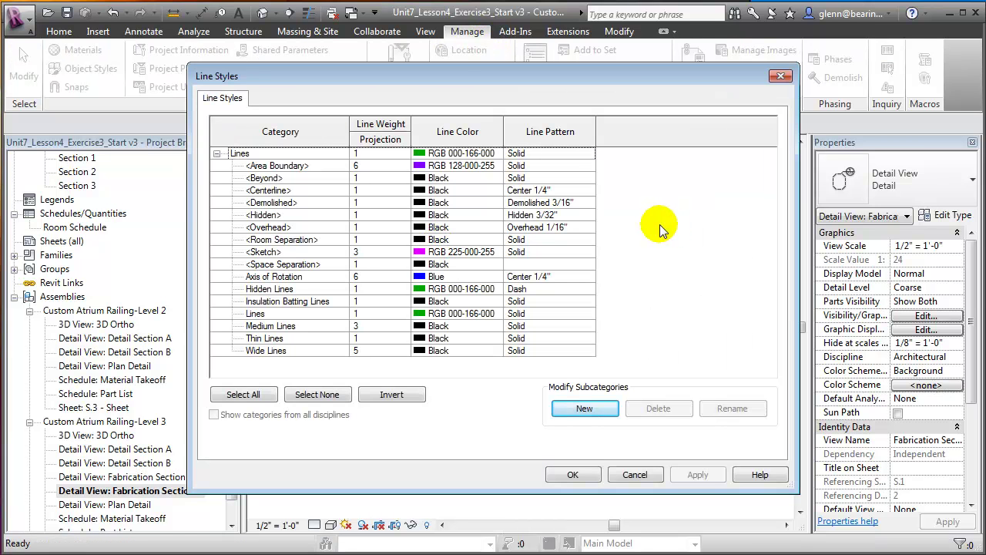
click(587, 409)
text(La)
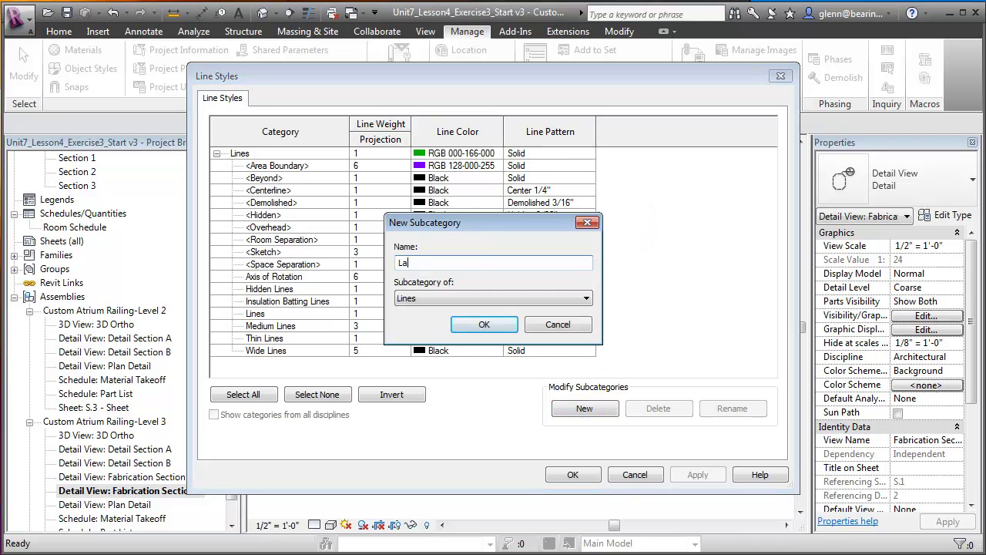
text(ser-cu)
key(BackSpace)
text(tting)
click(478, 326)
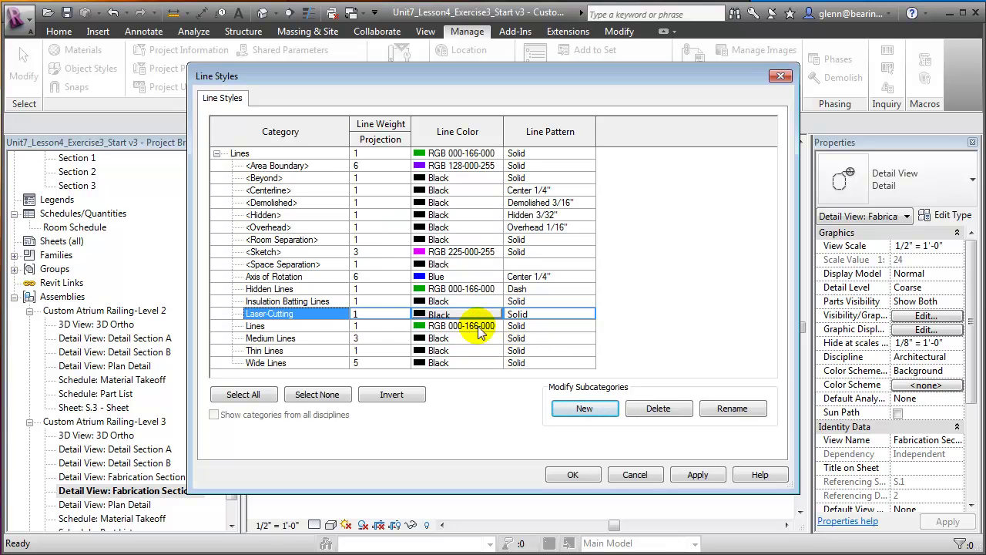
Set the Laser-Cutting line style's color to red
click(431, 315)
click(352, 295)
click(354, 299)
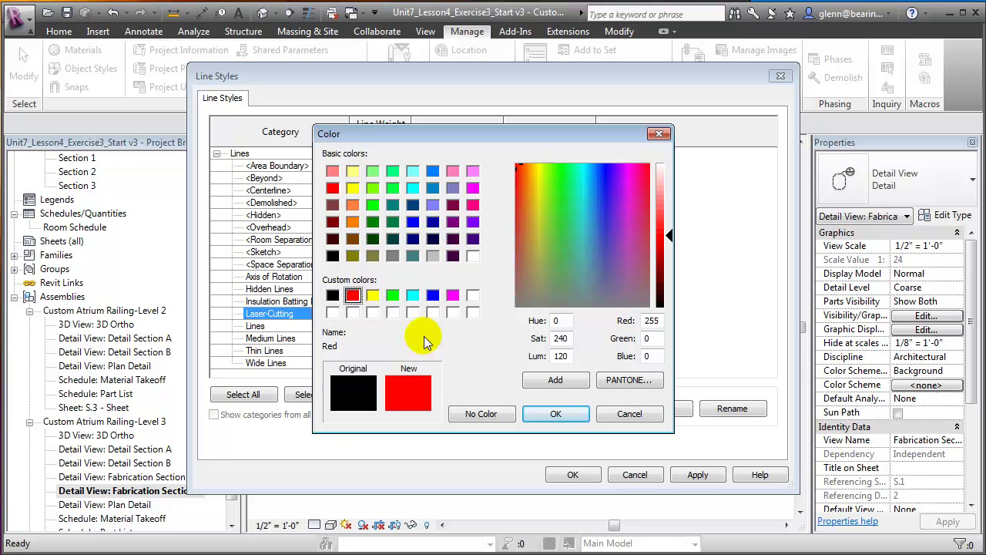
click(551, 413)
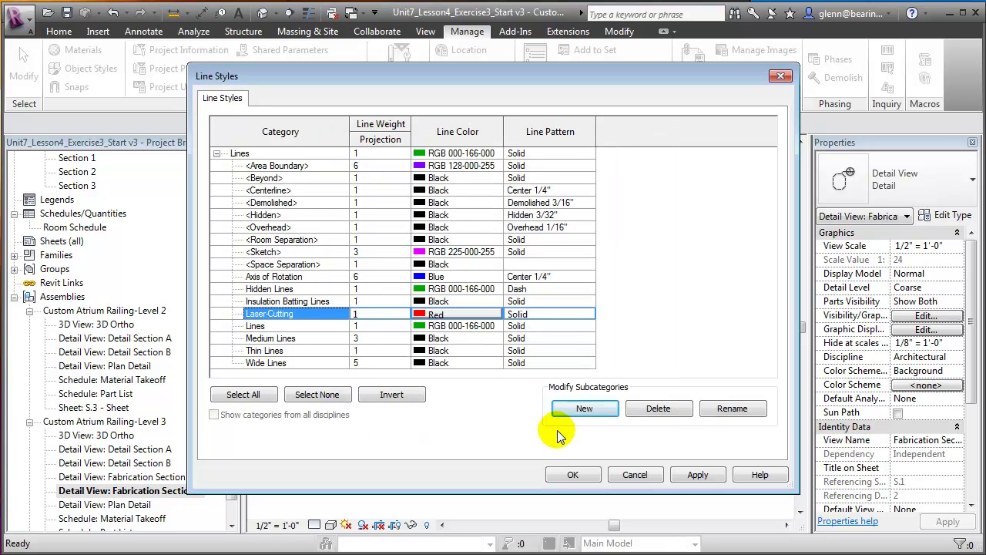
Create a new line style named Laser-Scoring as a subcategory of Lines
click(590, 412)
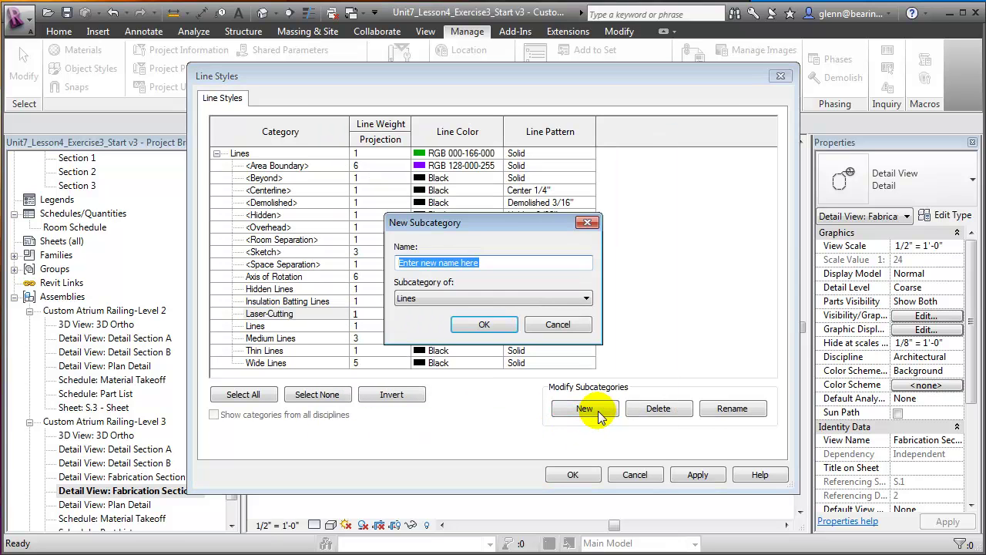
text(Laser-C)
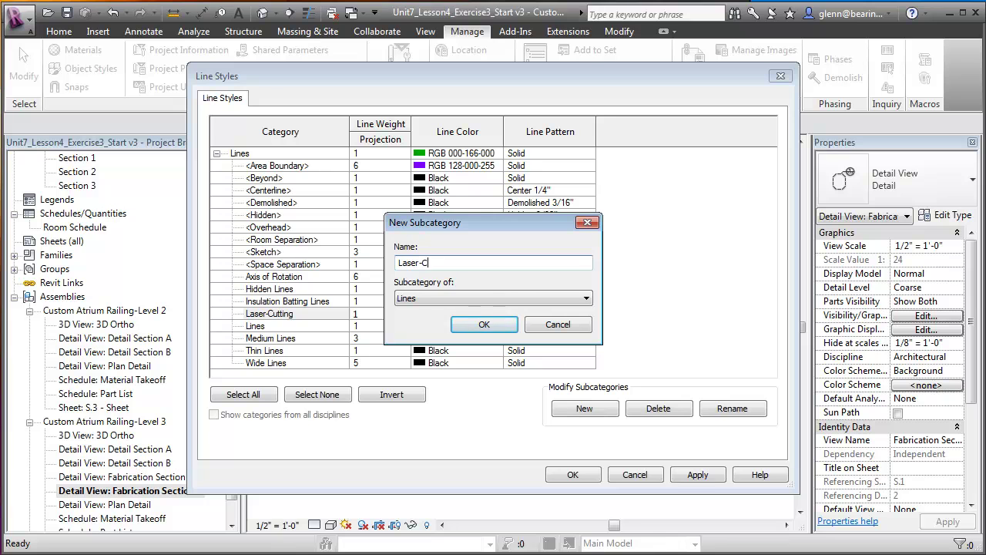
key(BackSpace)
text(Scoring)
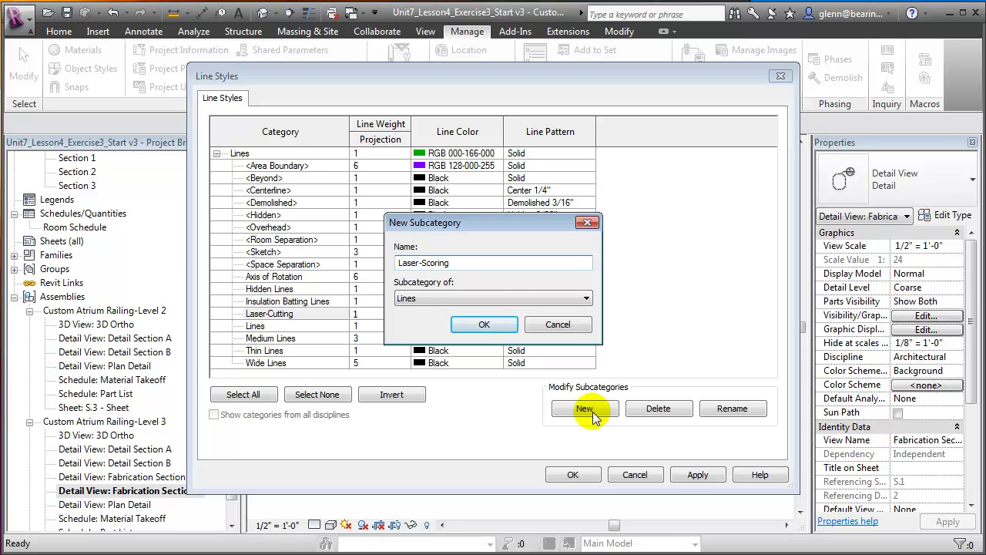
click(483, 325)
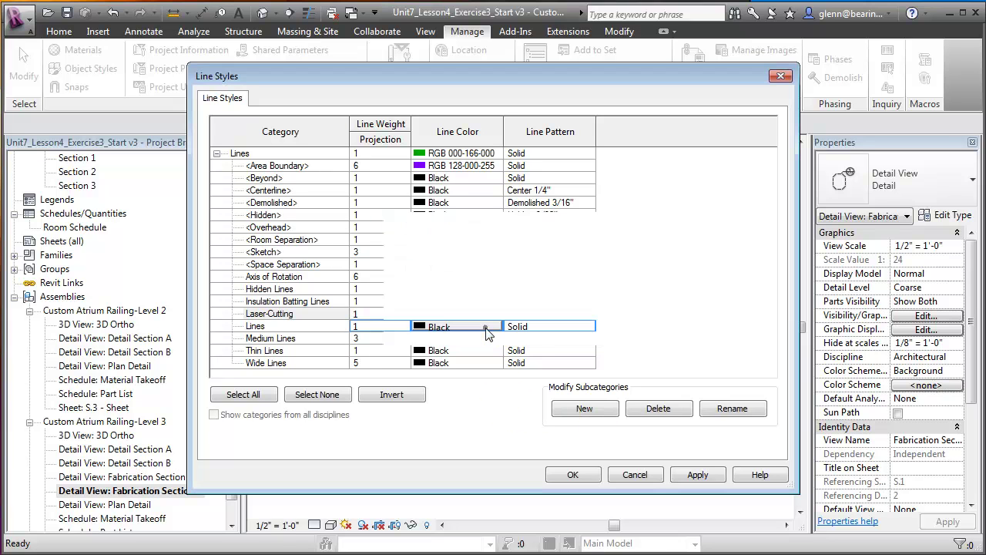
Set the Laser-Scoring line style's color to blue and accept the line style changes
click(416, 328)
click(433, 295)
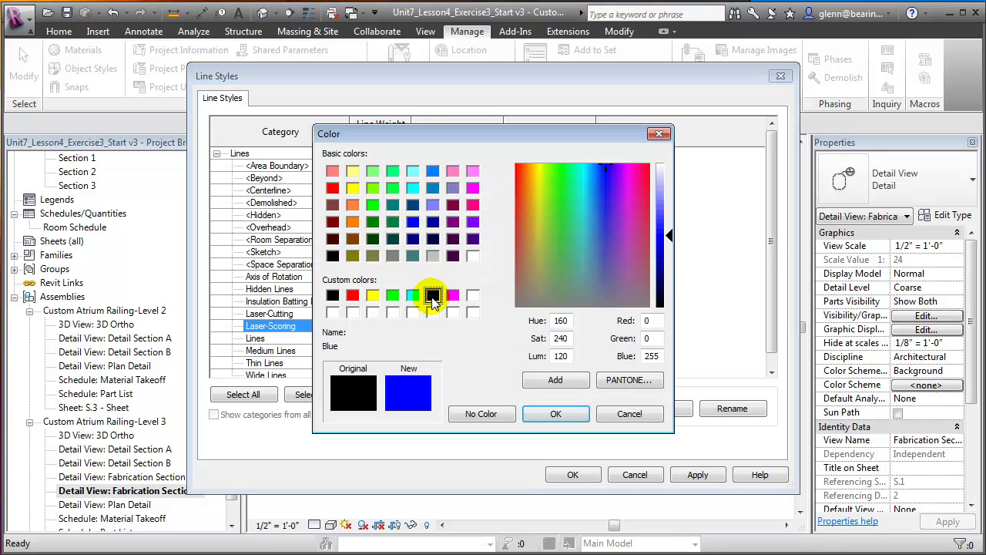
click(555, 414)
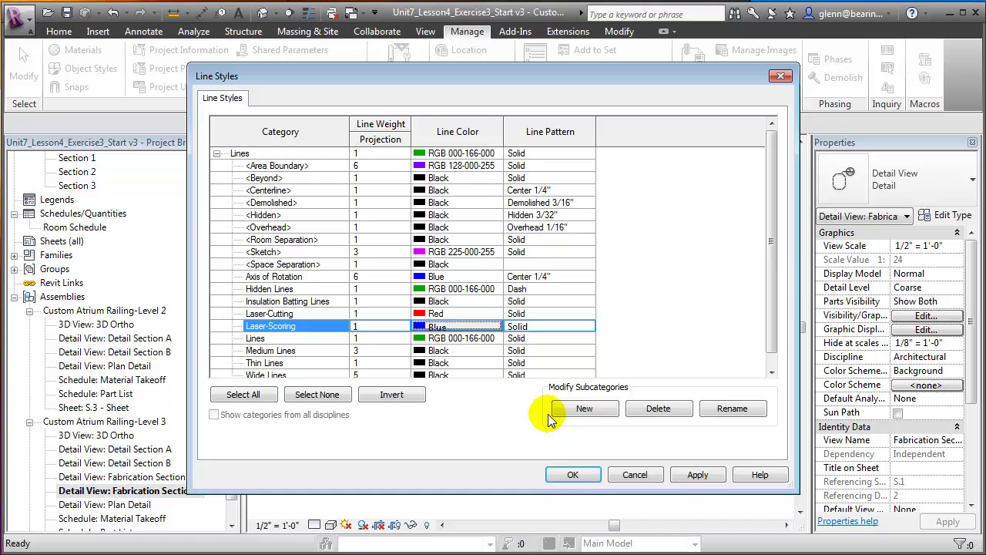
click(574, 474)
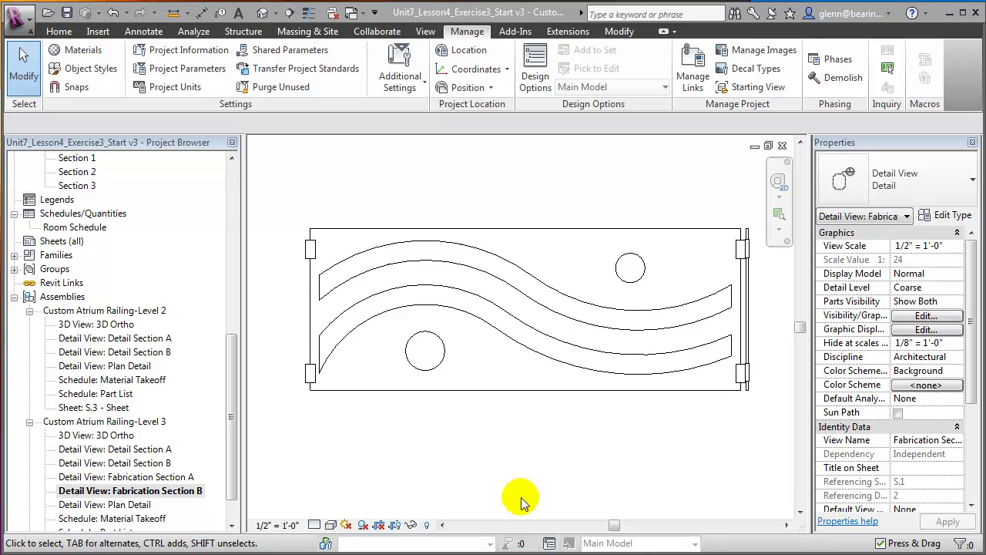
click(529, 393)
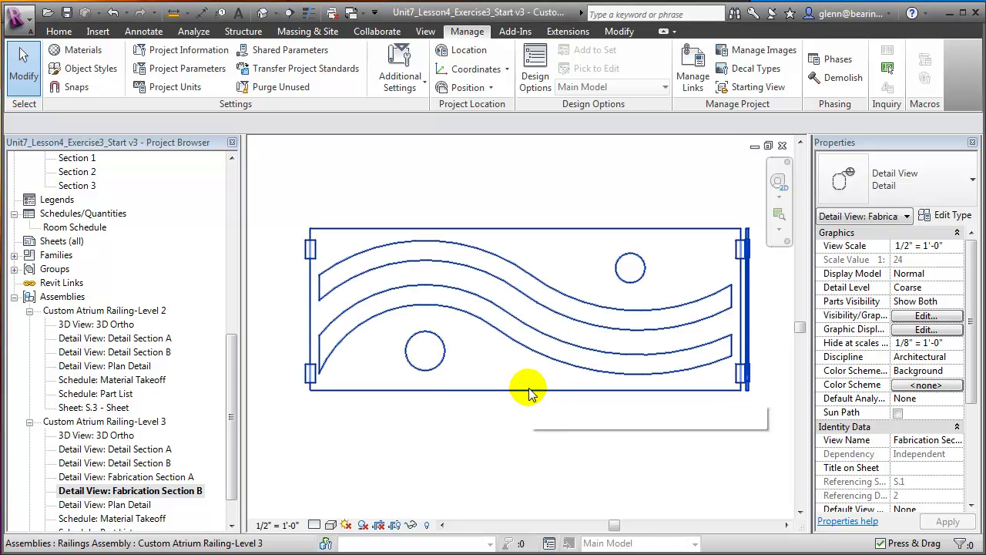
click(623, 34)
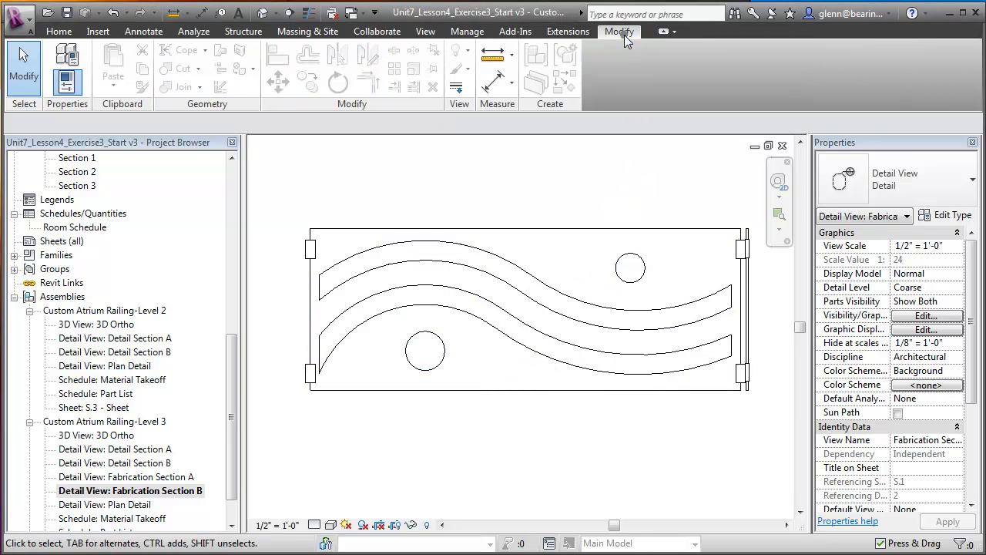
click(457, 87)
click(616, 75)
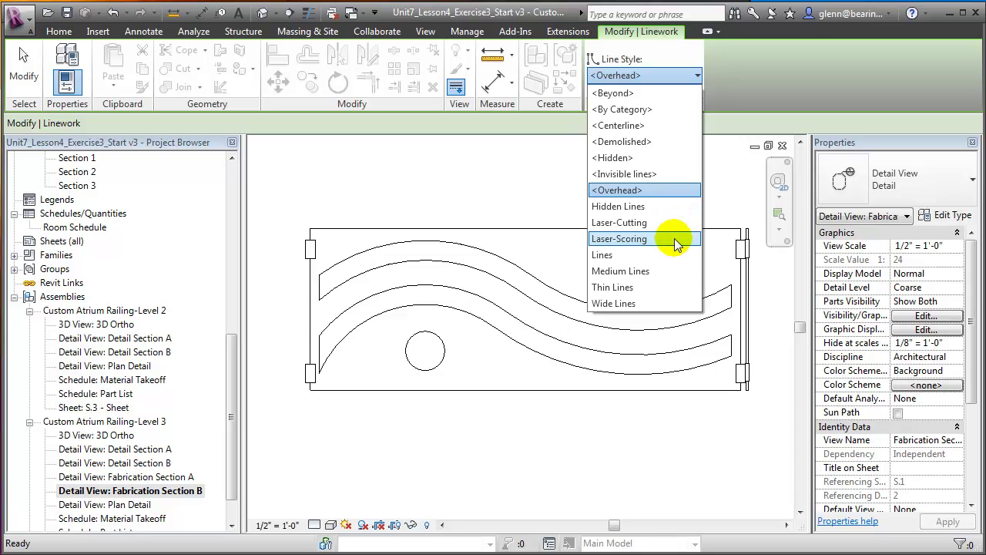
click(519, 177)
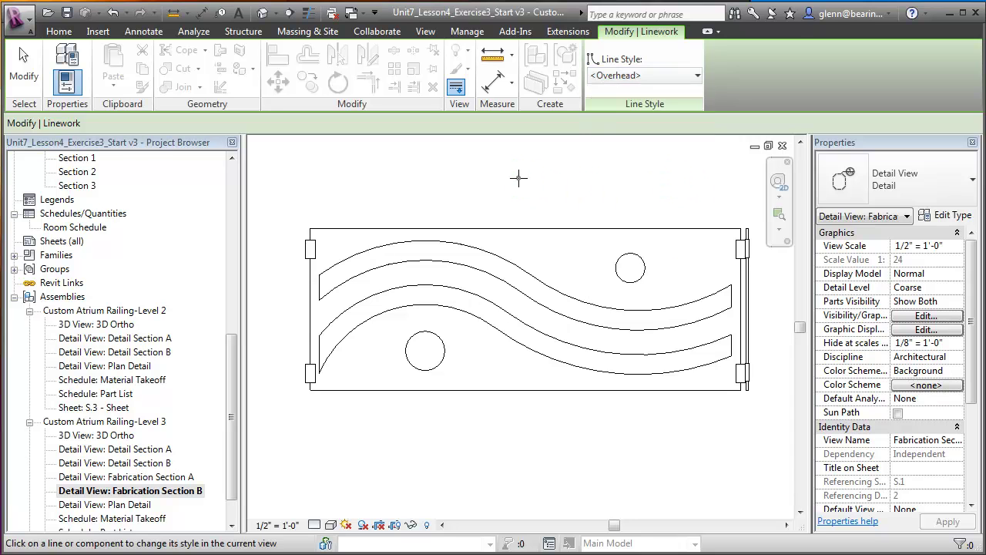
Trace the four outer edges of the railing panel with detail lines in the Laser-Cutting line style, using Pick Lines
click(131, 32)
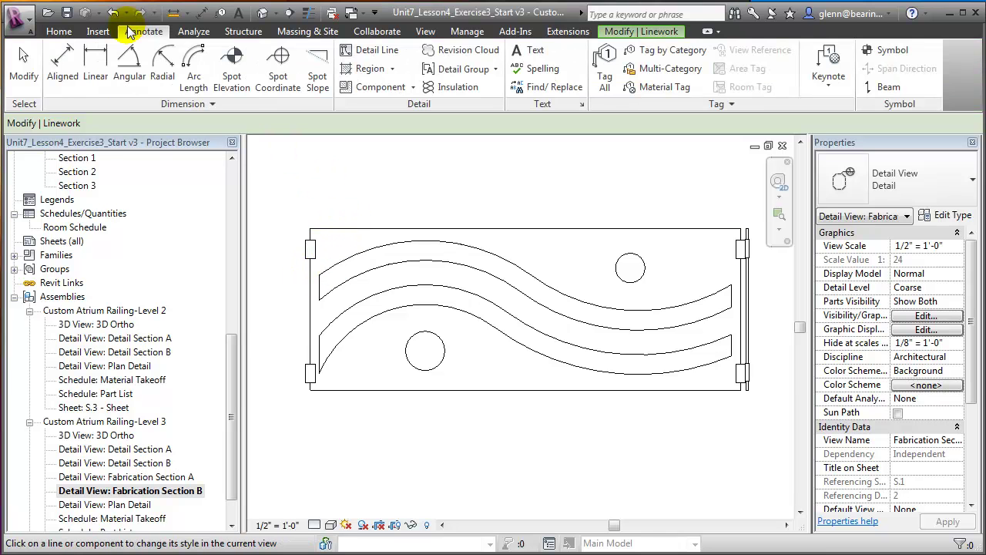
click(352, 52)
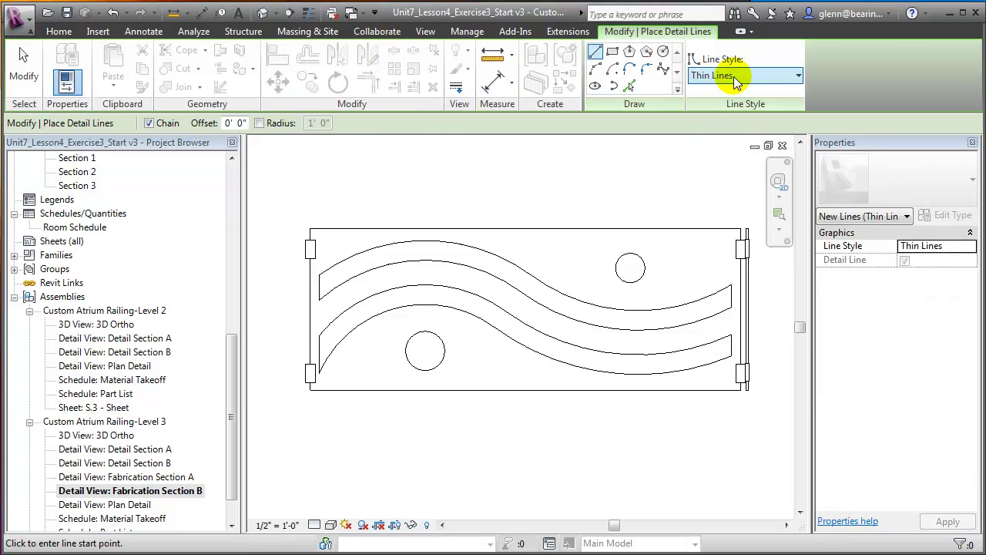
click(733, 76)
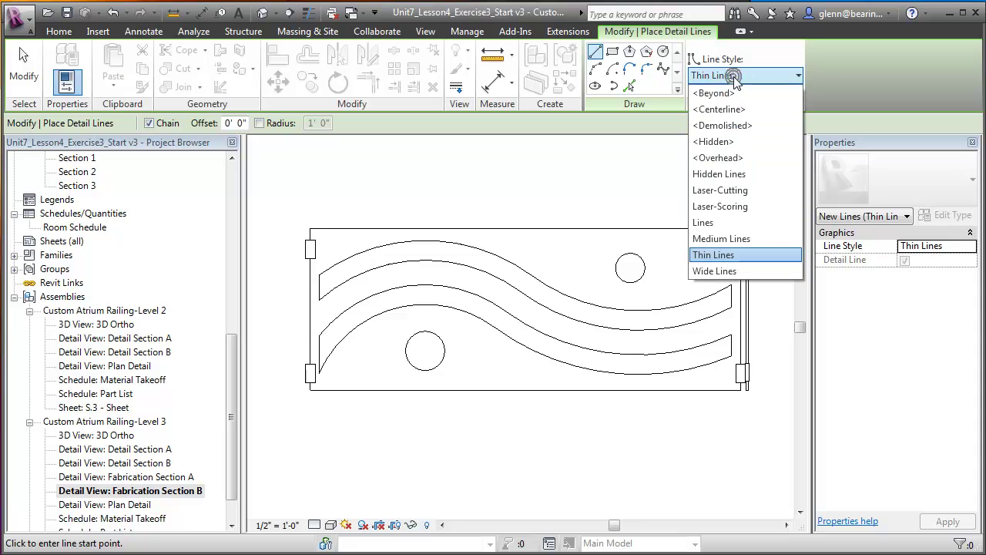
click(749, 191)
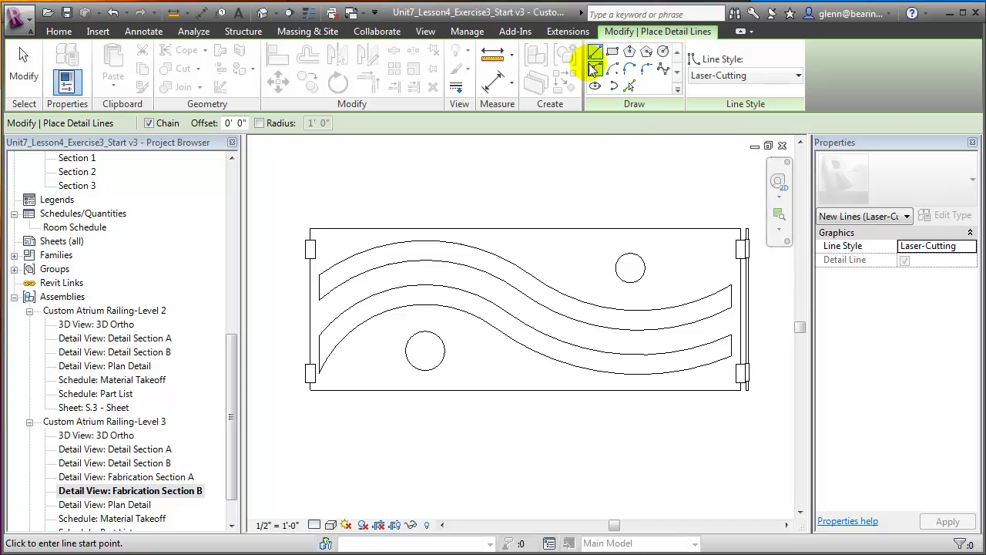
click(630, 85)
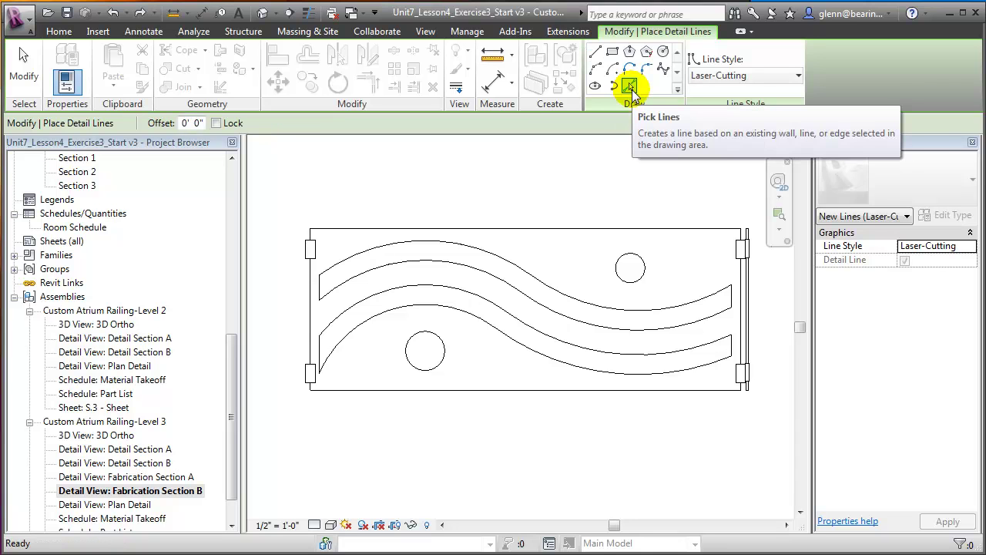
click(529, 228)
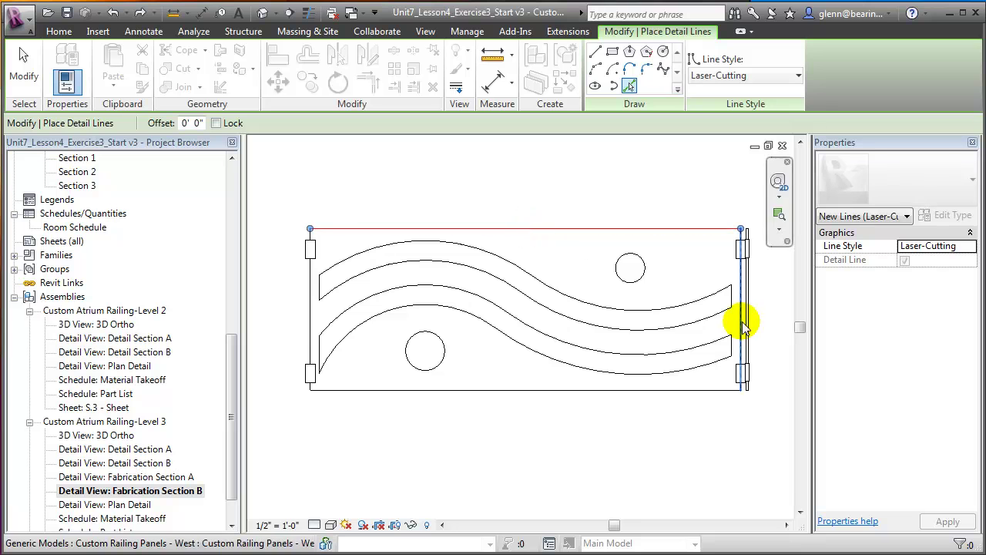
click(741, 327)
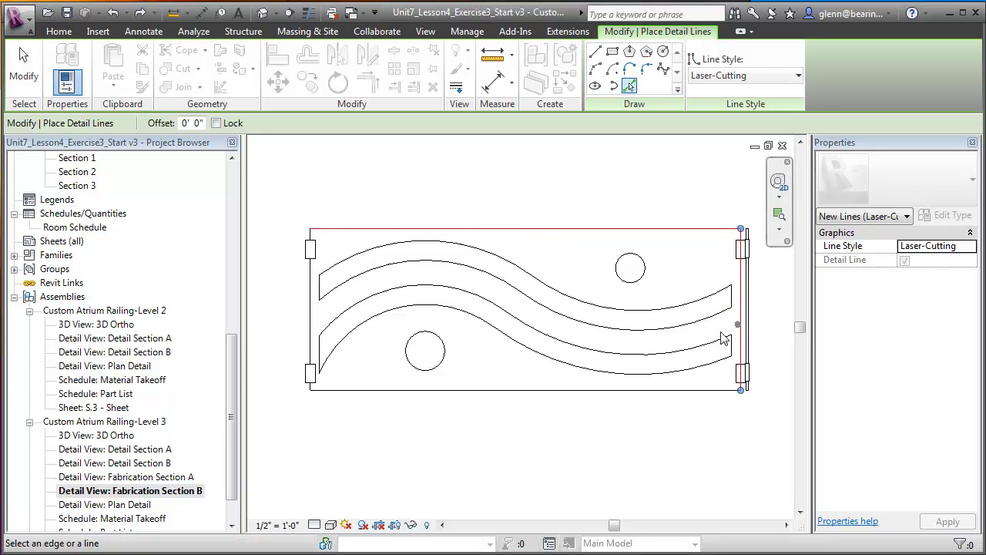
click(624, 391)
click(312, 307)
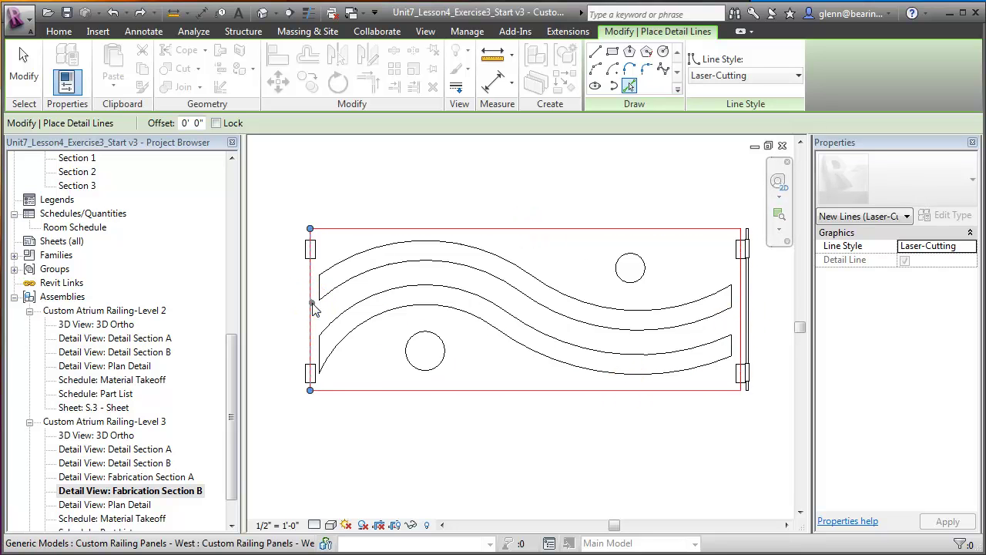
click(375, 411)
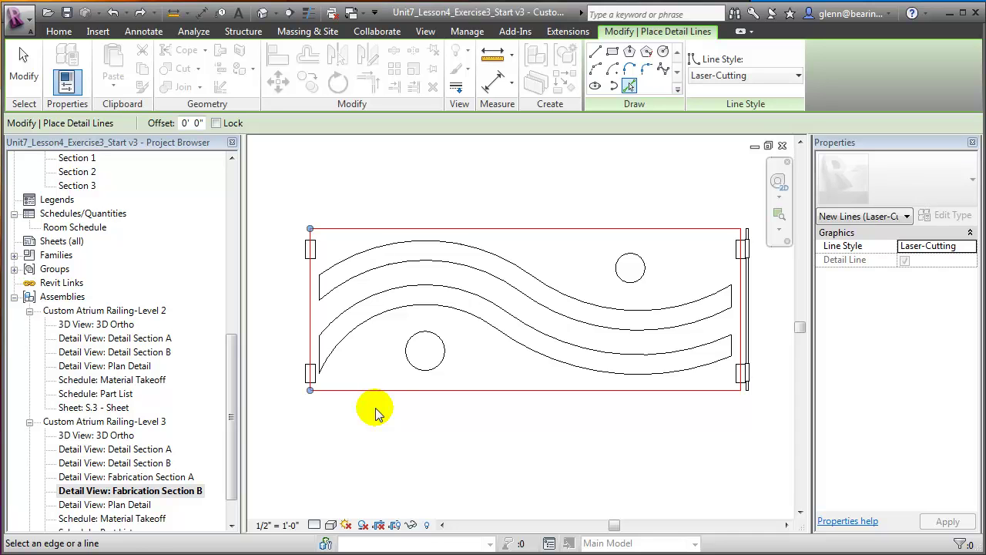
Trace both circular openings in the panel as chains of Laser-Cutting detail lines
key(Tab)
click(422, 373)
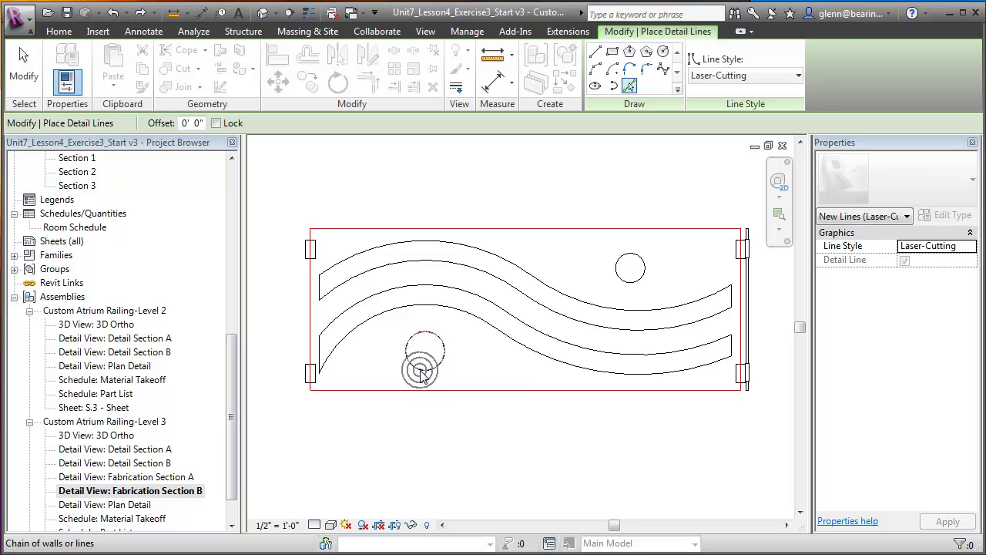
key(Tab)
click(633, 279)
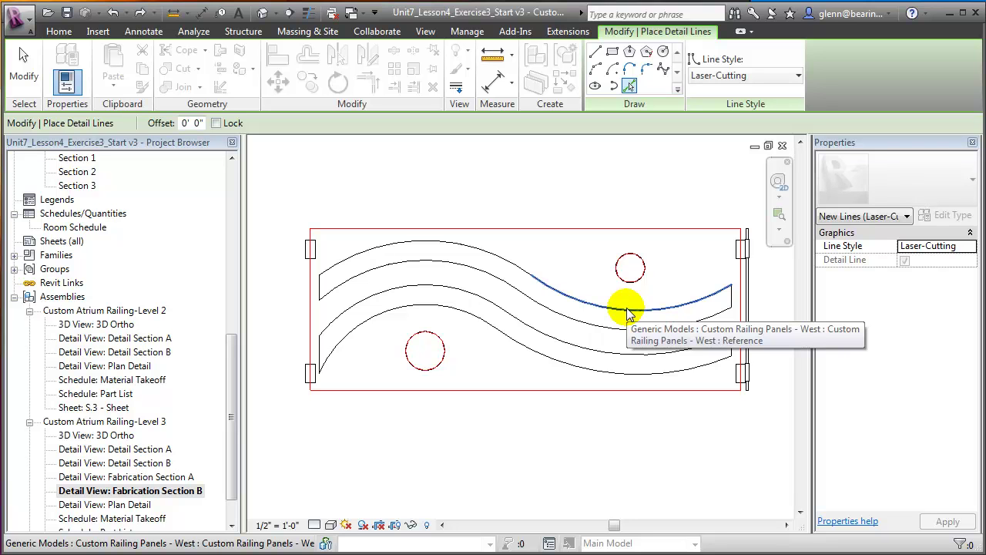
Trace the closed outlines of both wavy openings with Laser-Cutting detail lines and end the detail line command
key(Tab)
click(628, 310)
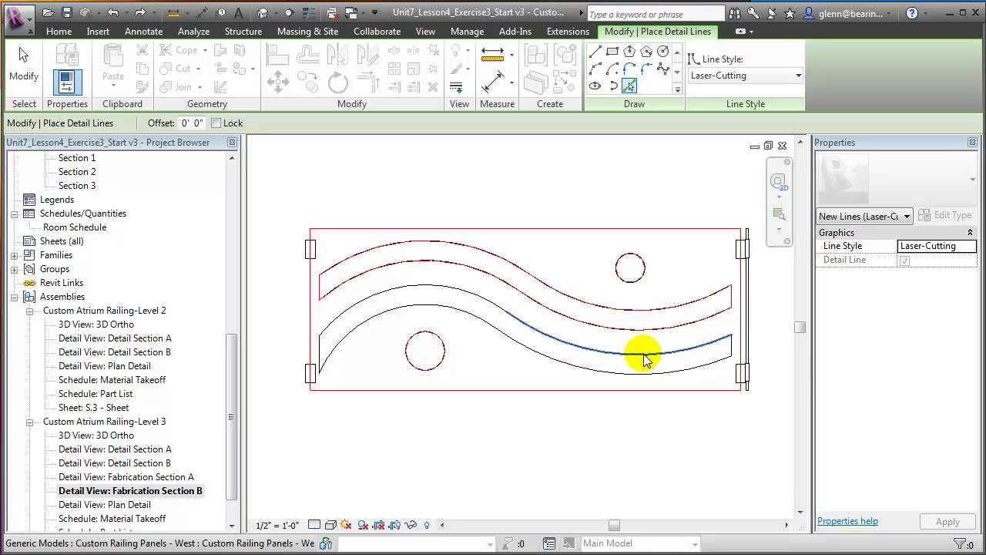
key(Tab)
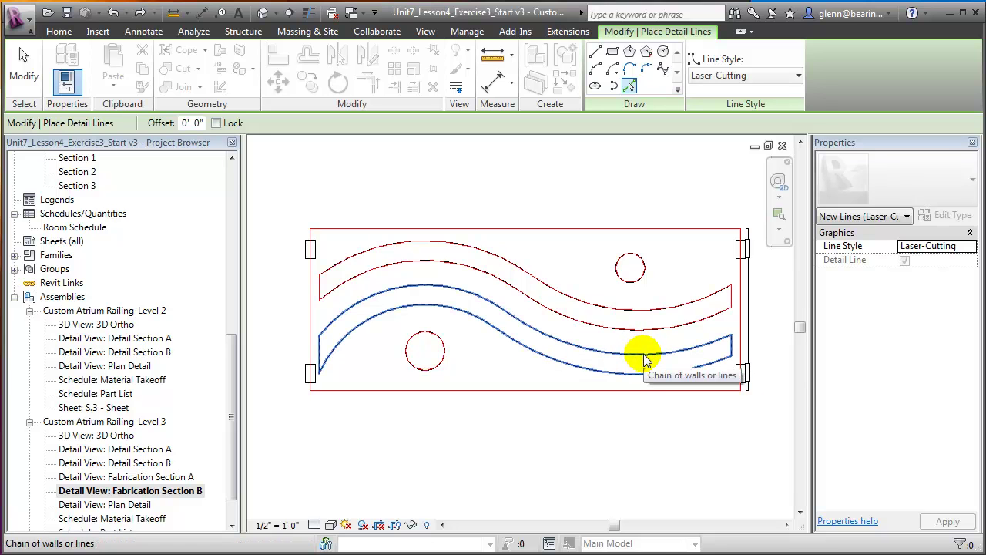
click(646, 360)
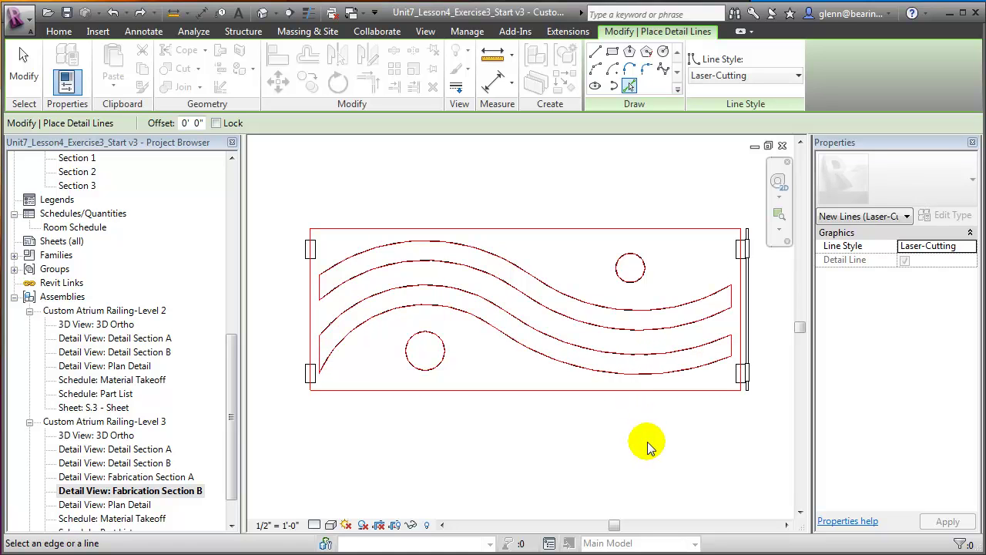
click(23, 68)
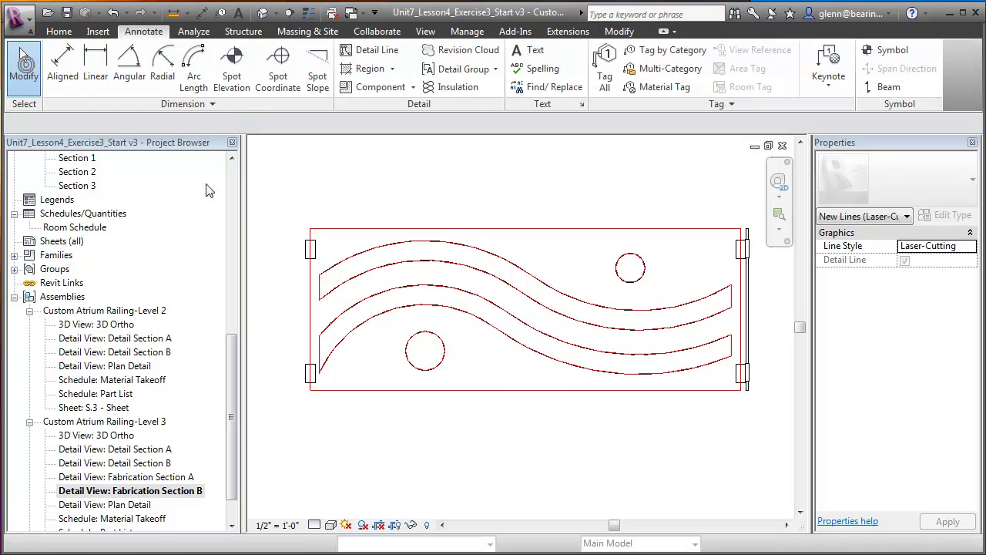
click(270, 201)
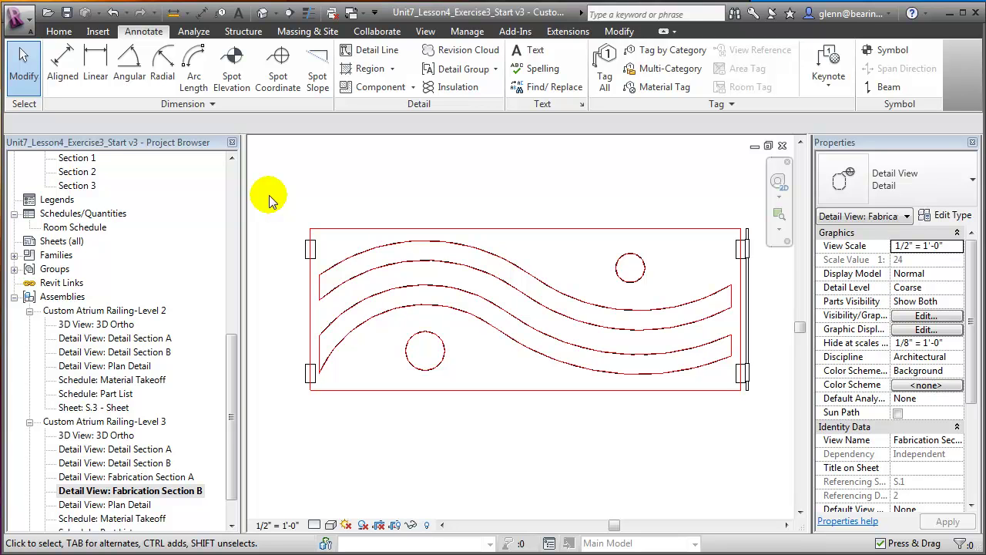
Hide the Custom Atrium Railing-Level 3 assembly element in the Fabrication Section B view
click(744, 297)
right_click(744, 298)
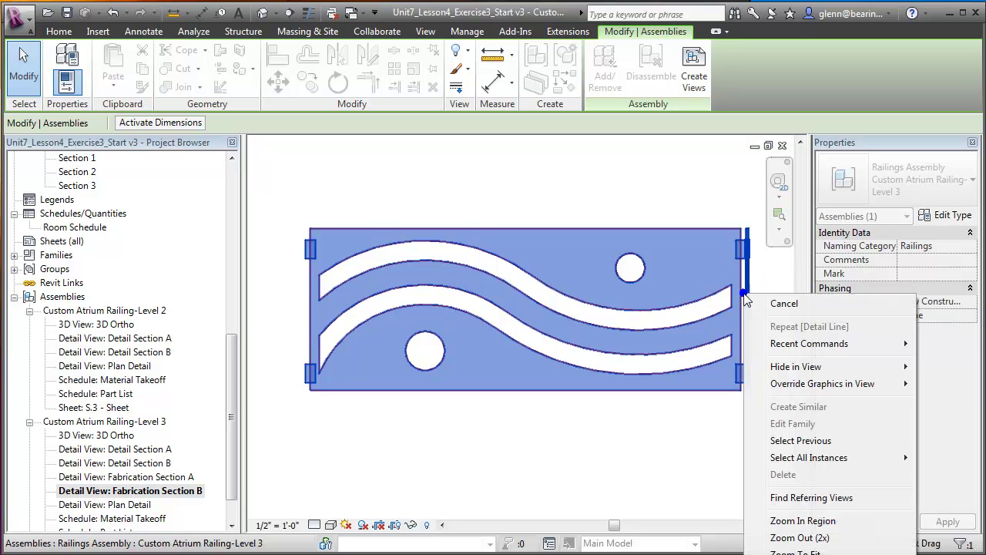
mouse_move(805, 368)
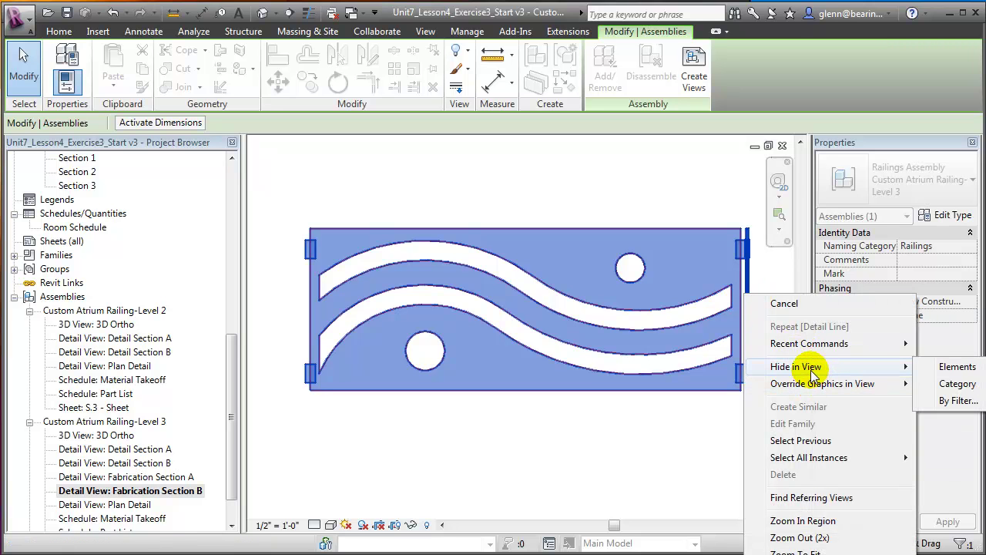
click(946, 368)
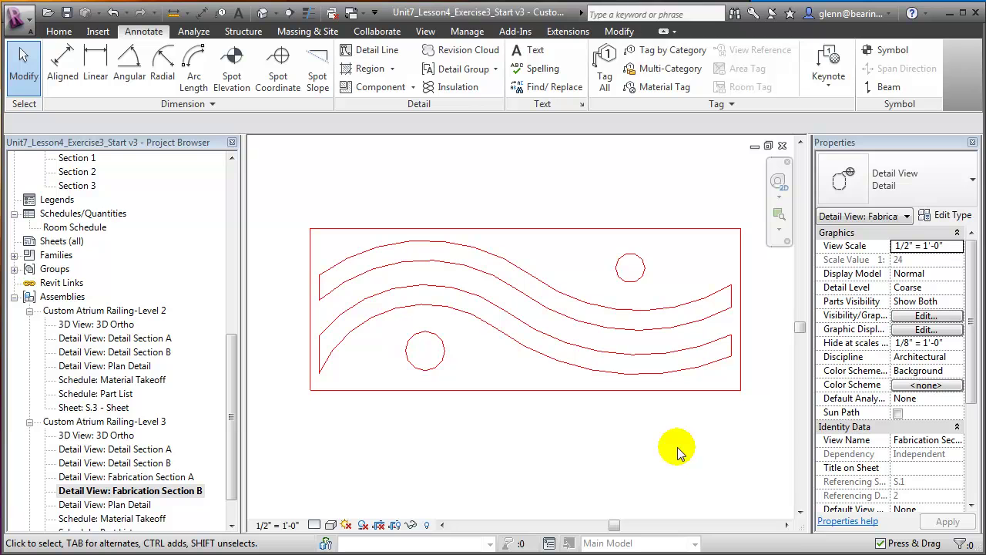
Show the view's crop region and pull in all four sides to fit closely around the traced panel outline
click(390, 512)
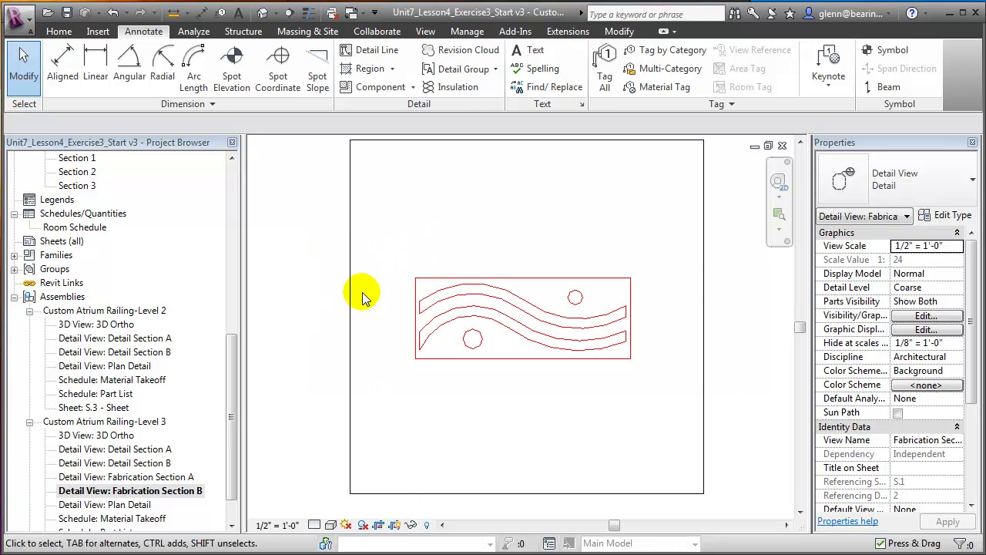
click(350, 318)
drag(351, 318, 409, 289)
drag(555, 140, 545, 268)
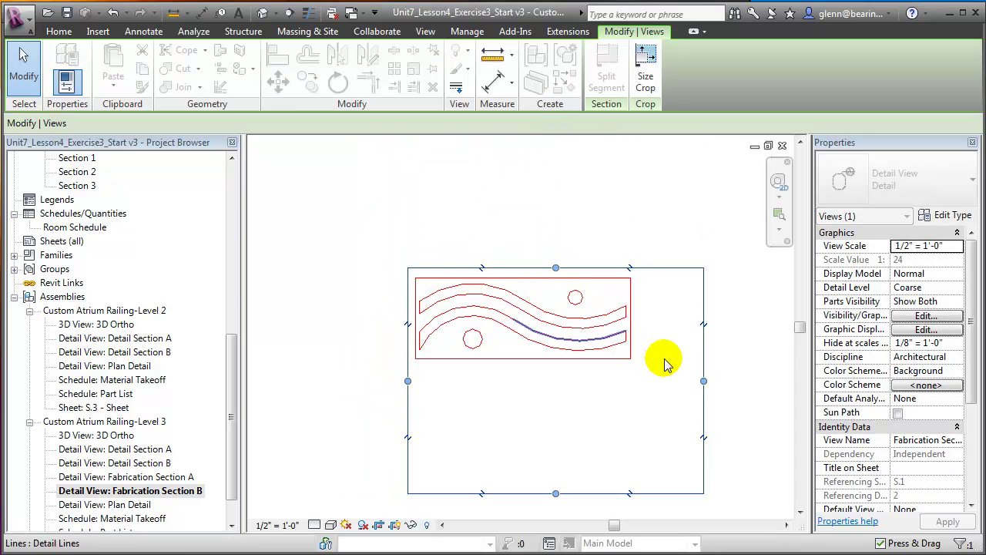
drag(703, 380, 634, 311)
drag(524, 490, 522, 359)
click(347, 480)
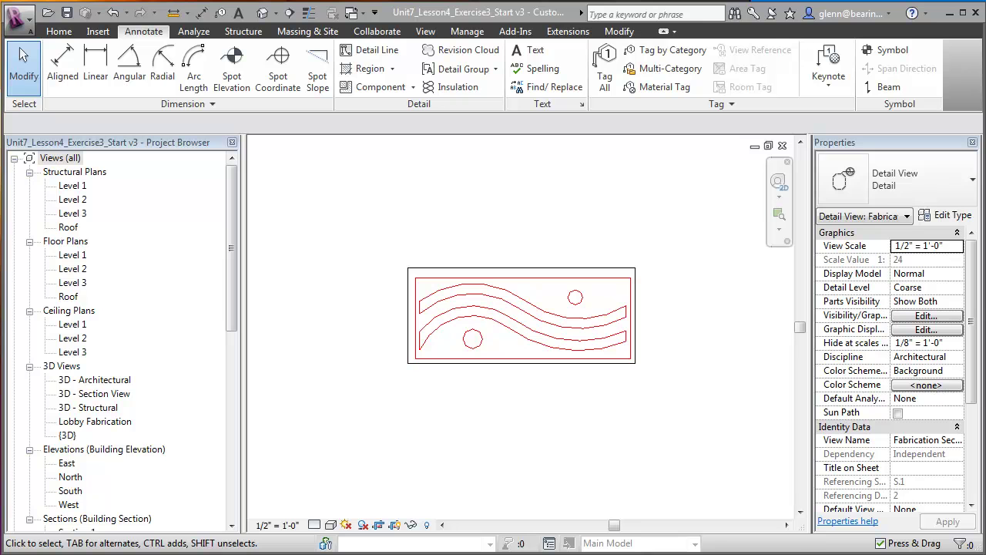
Create a view template named Fabrication Sections from the current Fabrication Section B view, keeping all its included properties
click(426, 32)
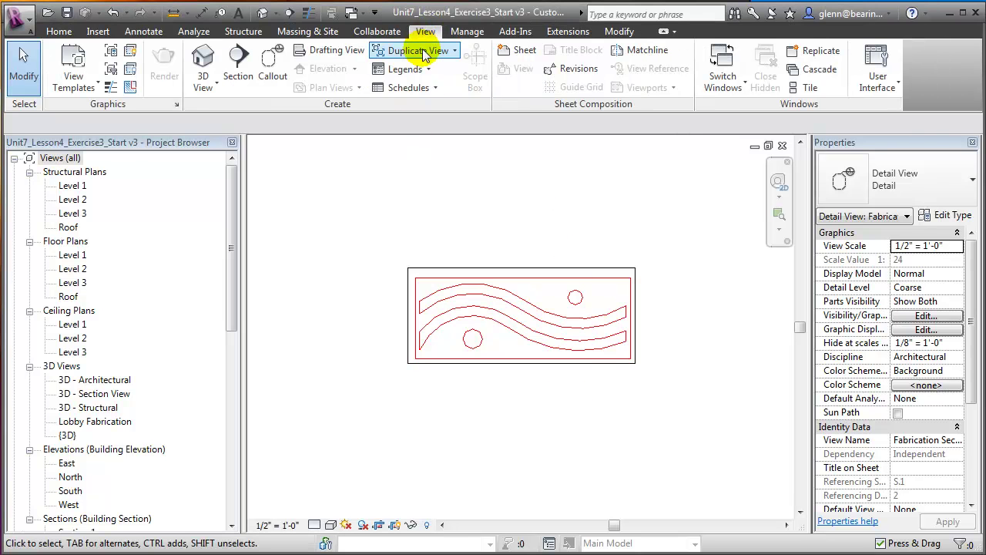
click(91, 83)
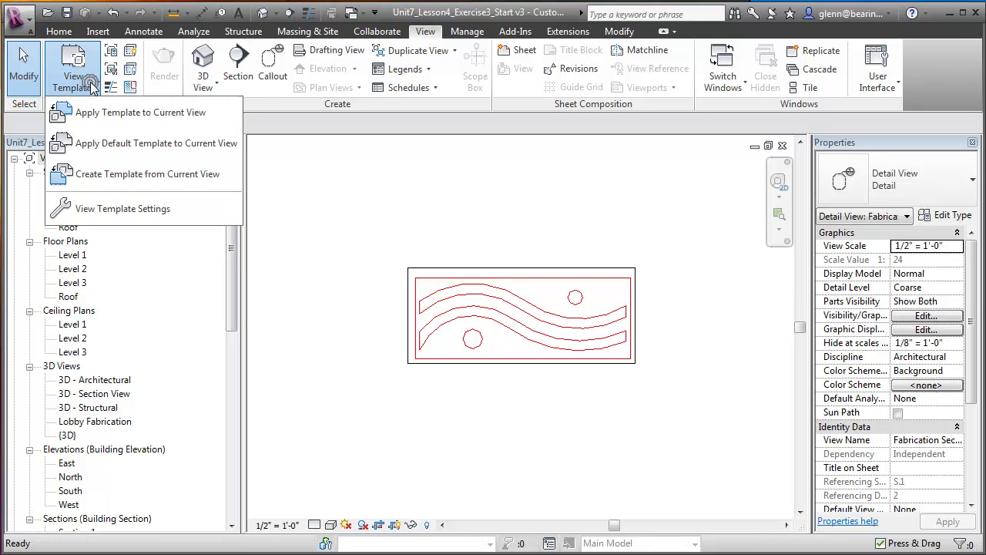
click(128, 174)
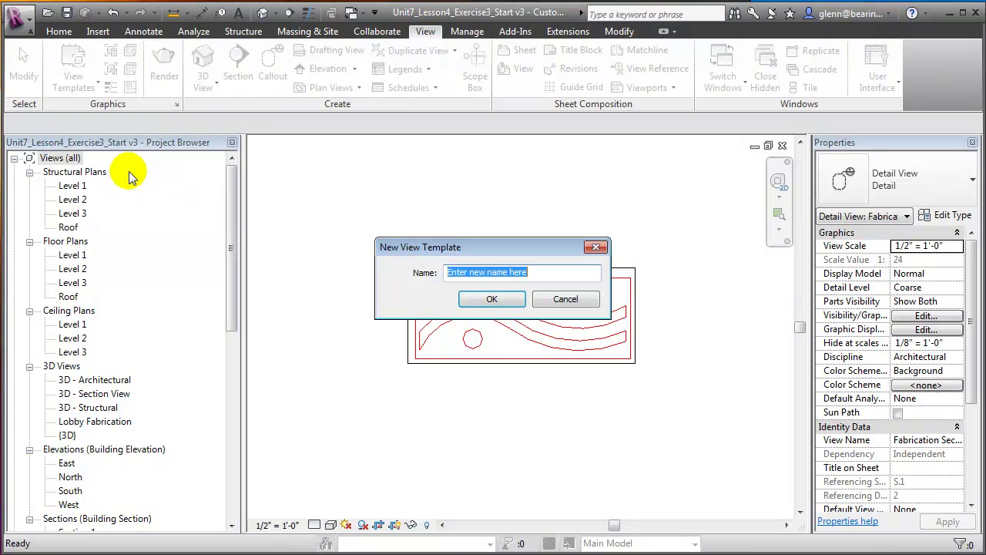
text(Fabricati)
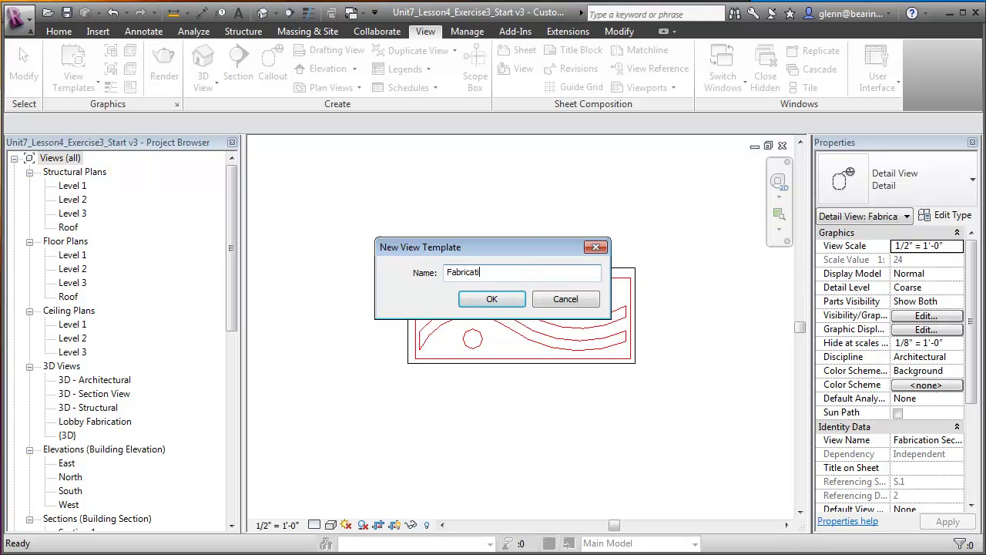
text(on Sections)
key(Return)
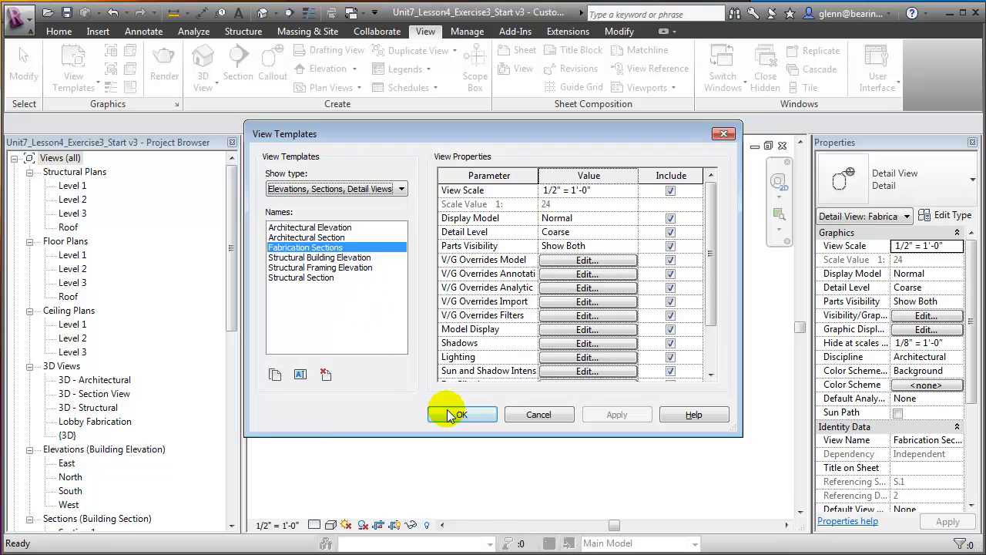
click(454, 415)
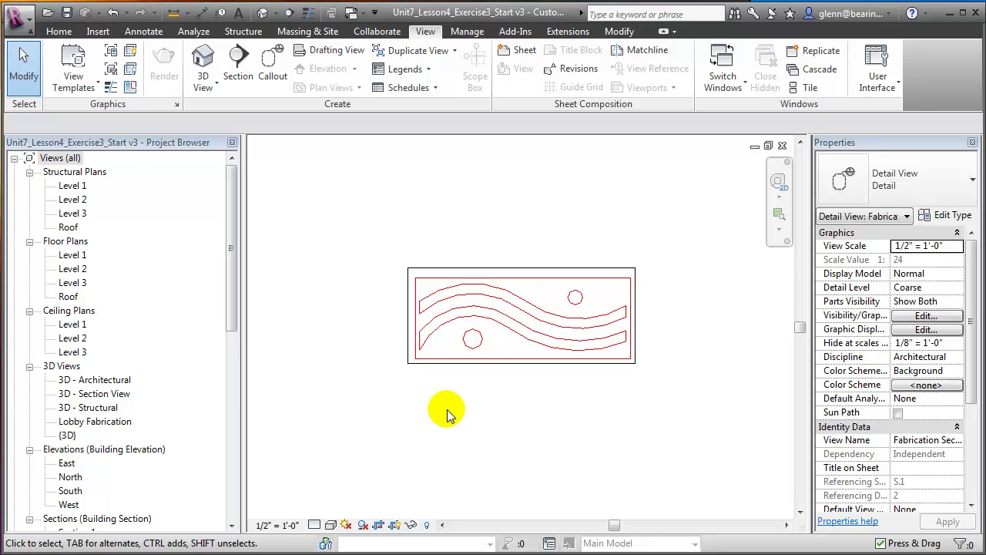
Open the Level 3 assembly's Fabrication Section A view and apply the Fabrication Sections view template to it
drag(231, 315, 204, 523)
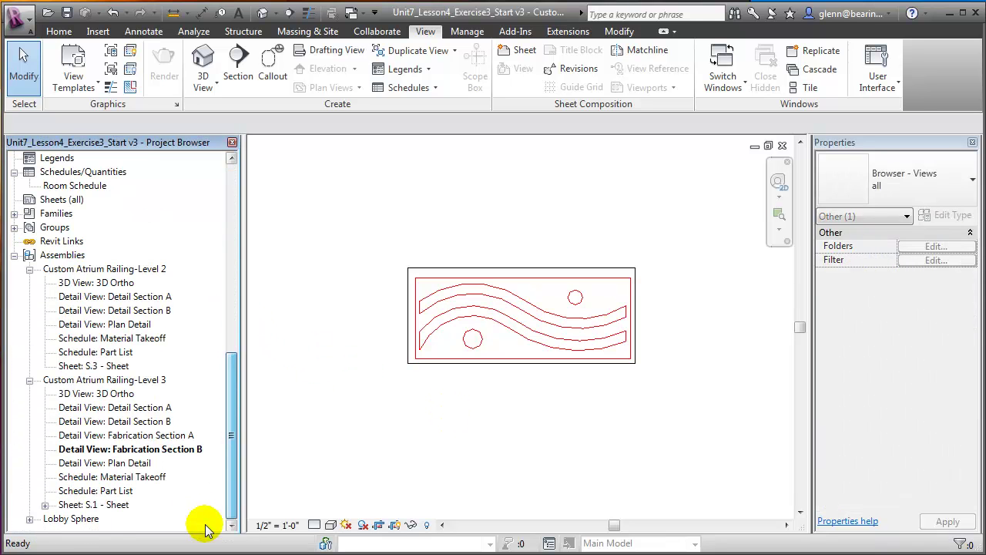
double_click(177, 437)
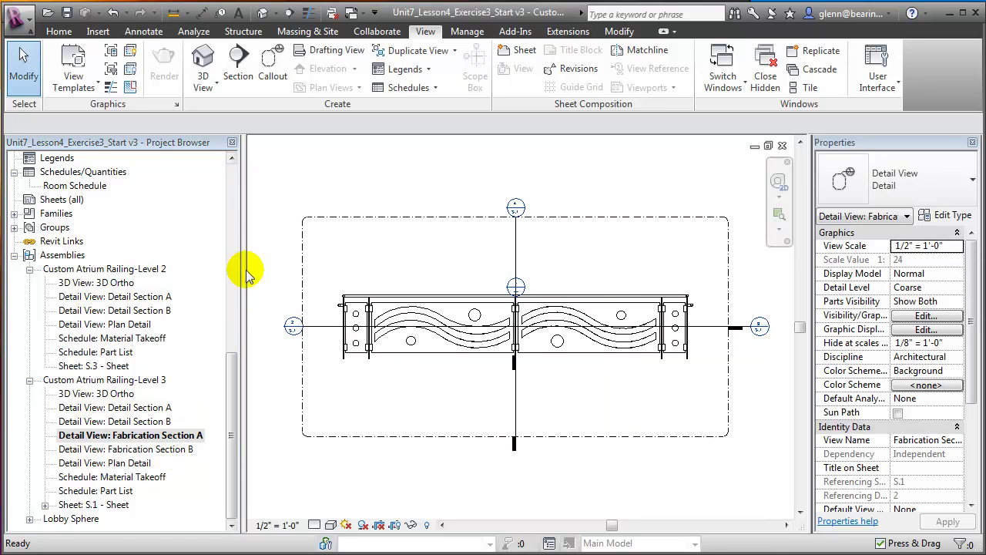
click(81, 87)
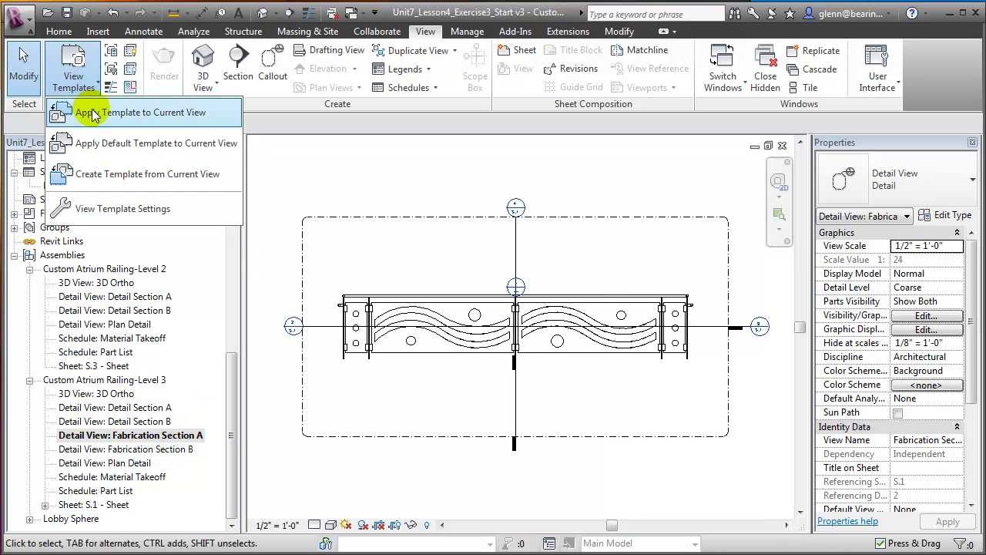
click(92, 114)
click(278, 249)
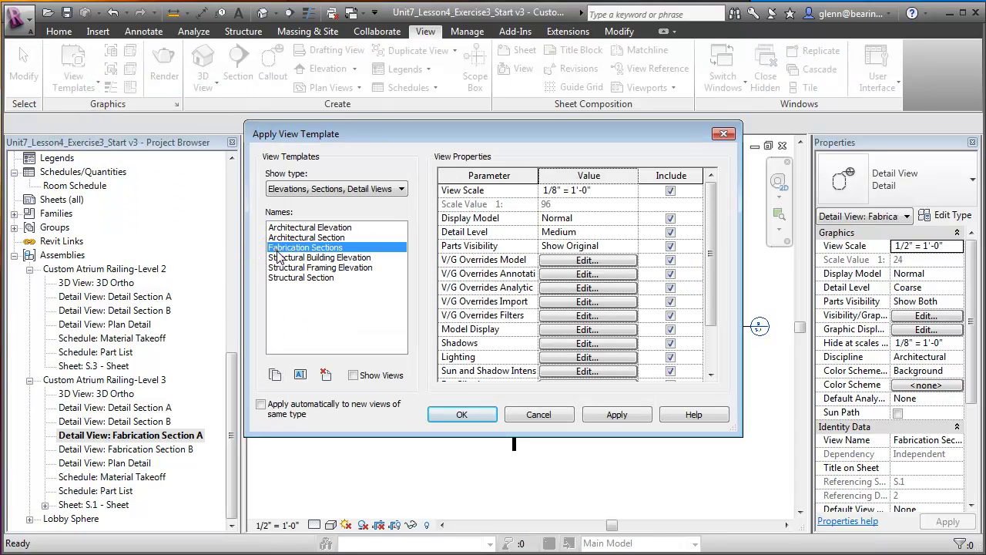
click(454, 414)
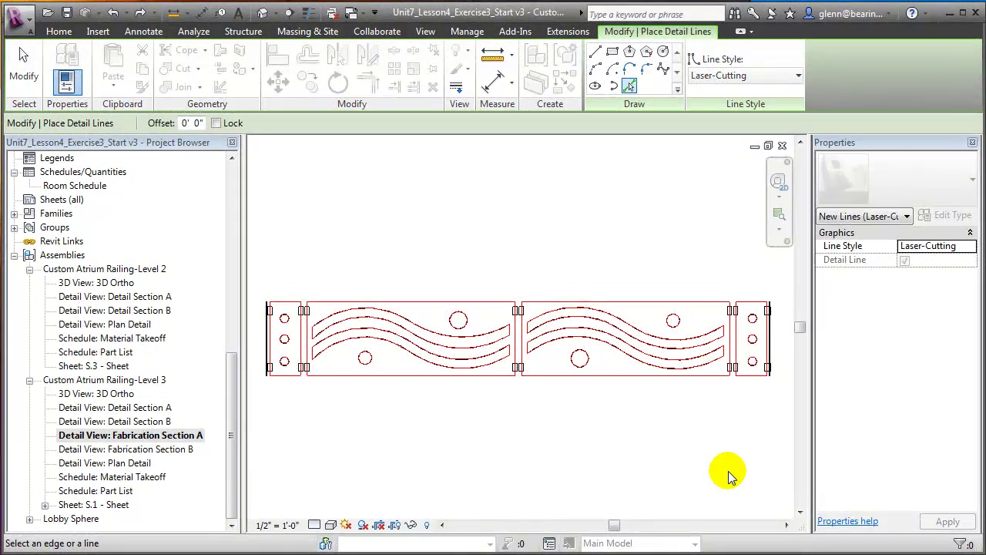
End the detail line command and hide the Custom Atrium Railing-Level 3 assembly element in the Fabrication Section A view
click(22, 70)
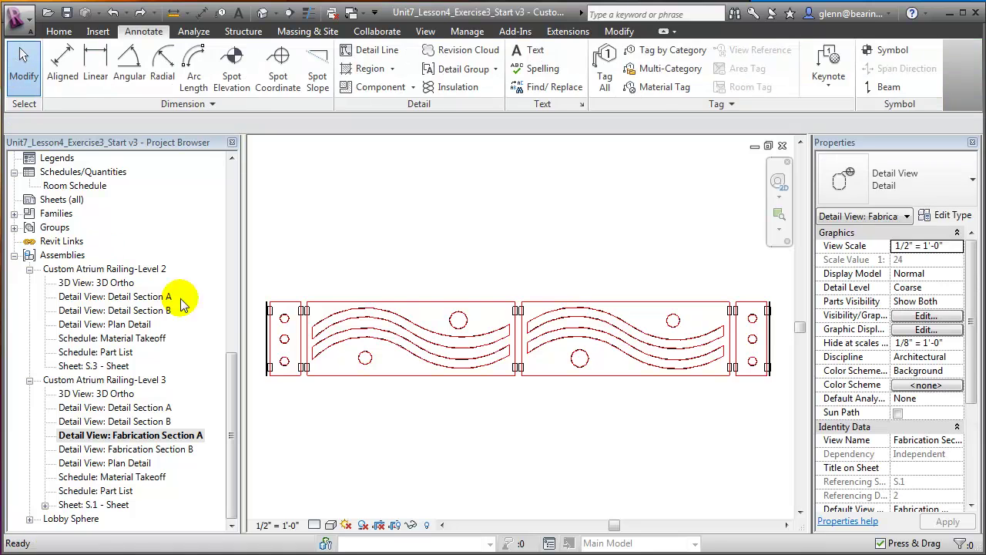
click(265, 338)
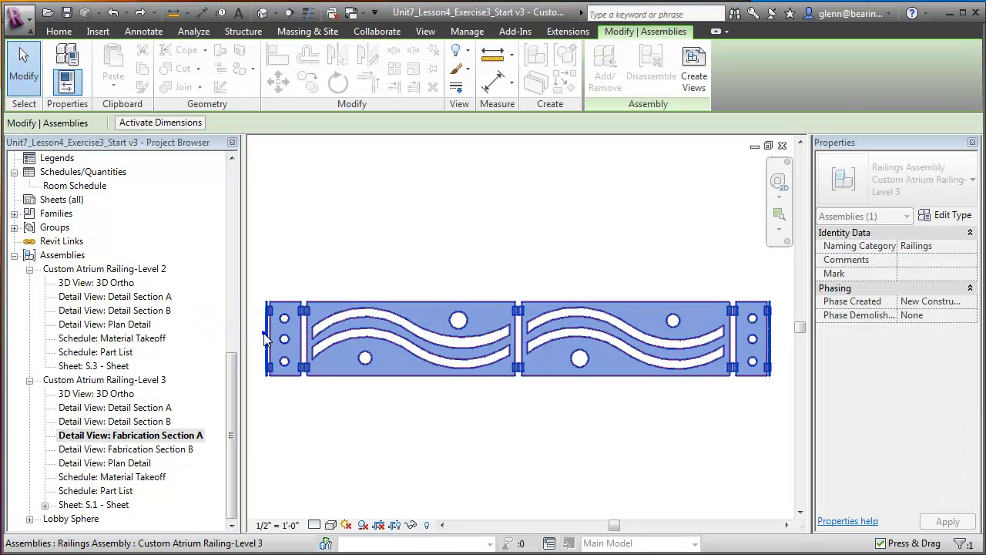
right_click(265, 339)
mouse_move(326, 405)
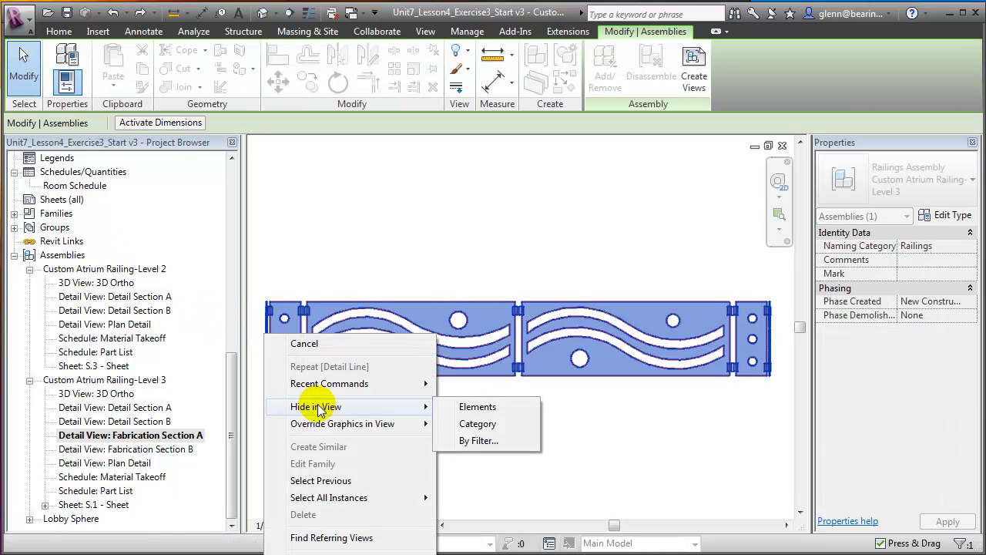
click(463, 406)
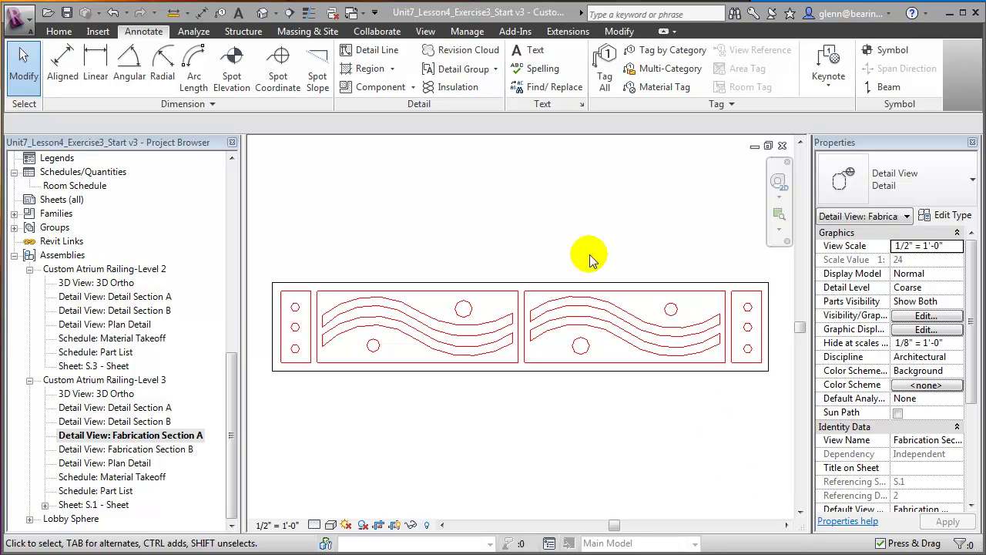
Create only a sheet for the Custom Atrium Railing-Level 3 assembly, using the E1 30 x 42 Horizontal titleblock
click(426, 31)
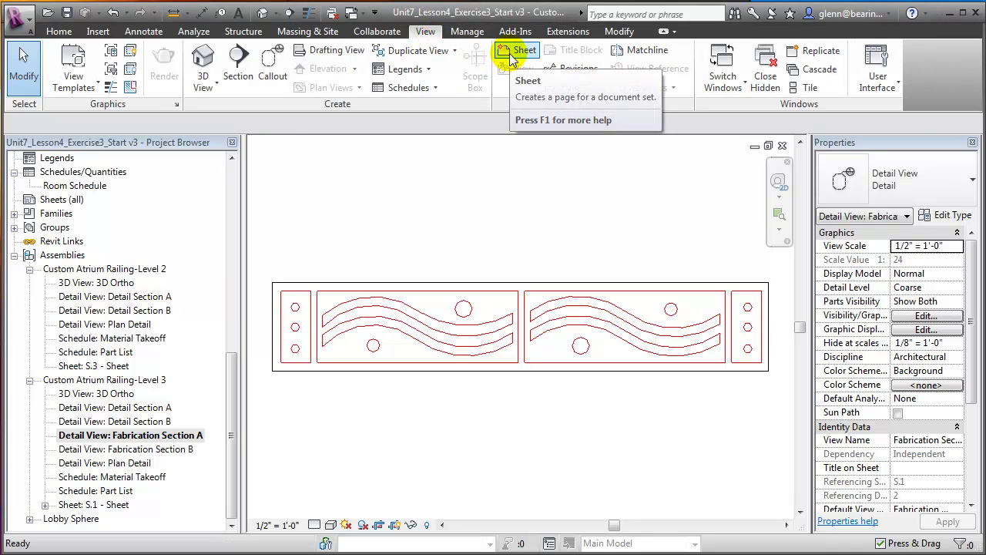
click(92, 379)
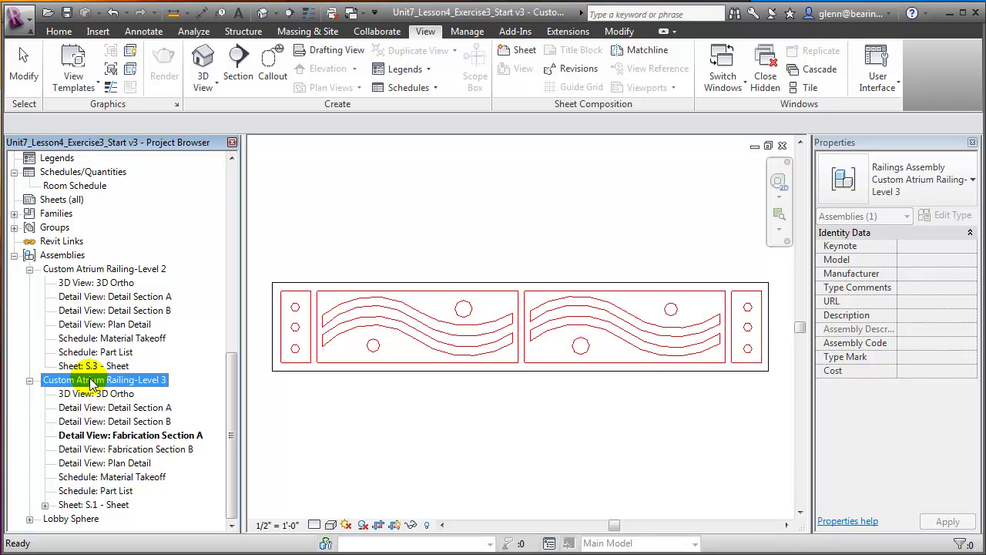
right_click(91, 380)
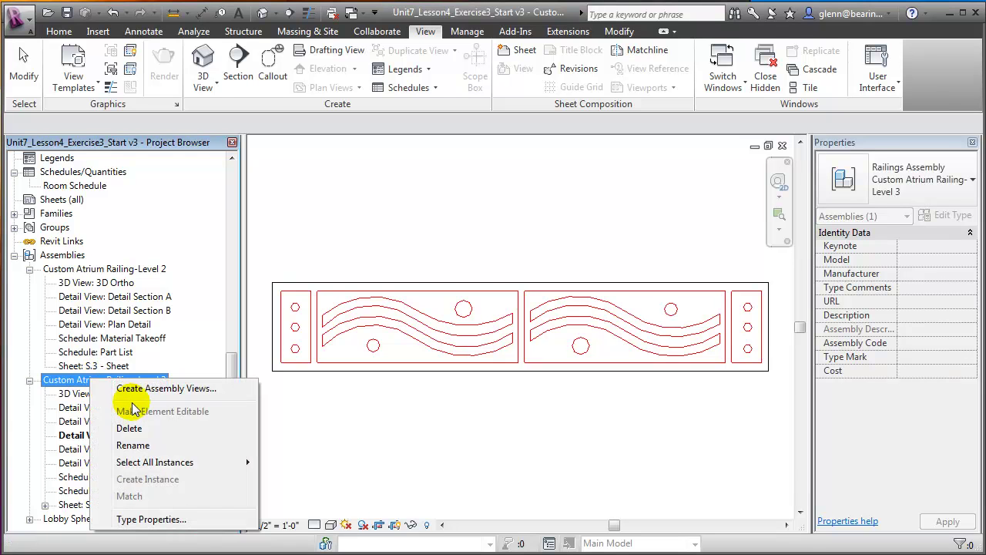
click(153, 390)
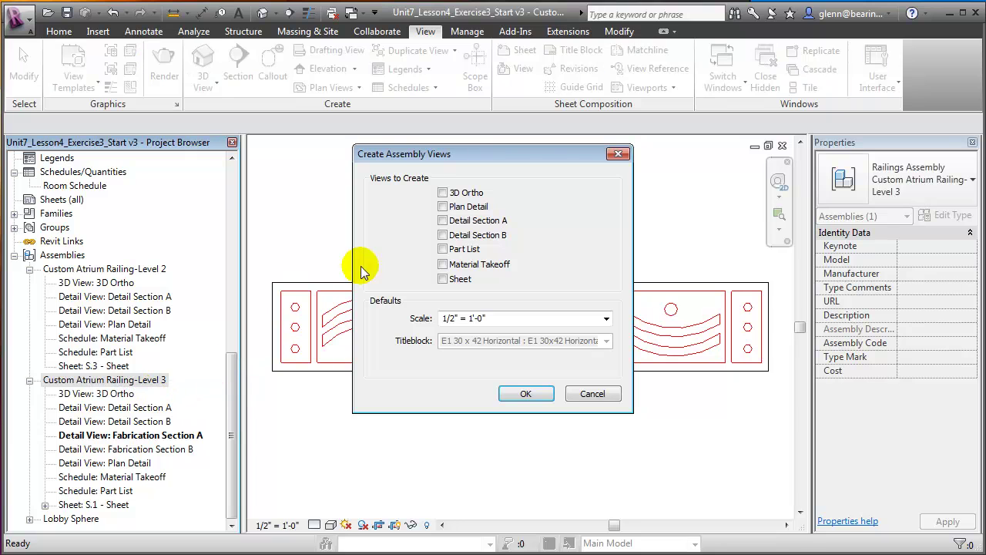
click(443, 279)
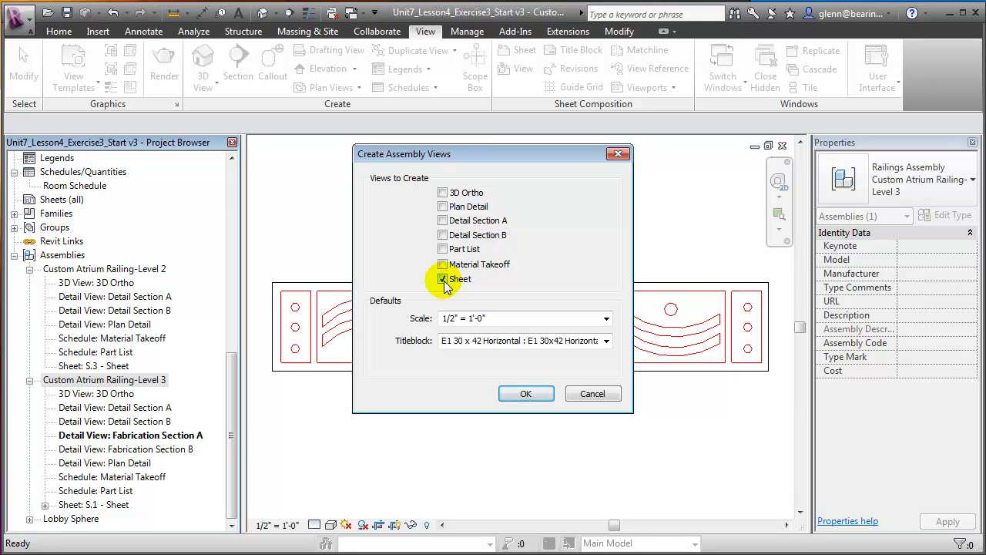
click(527, 393)
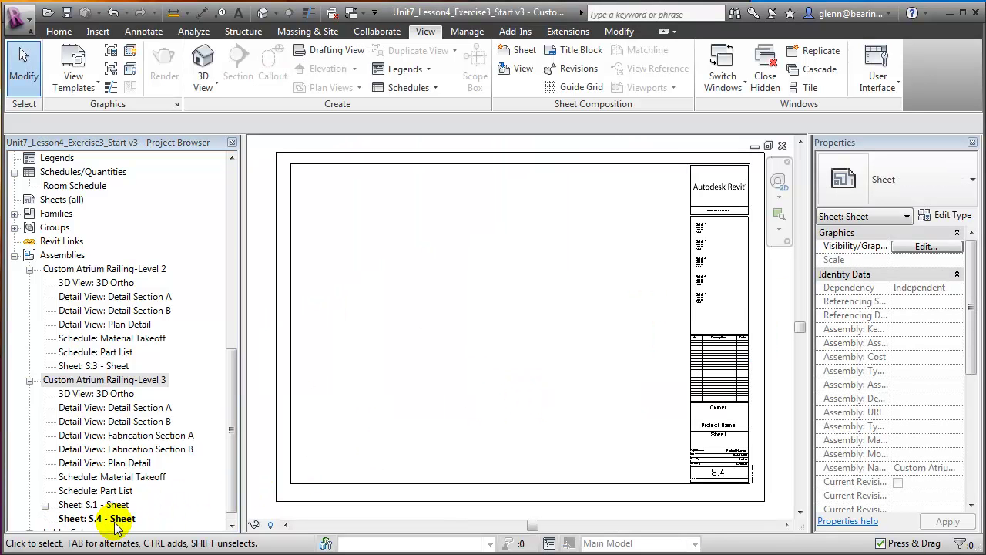
Renumber the new S.4 sheet to F-1 and rename it Fabrication Views 1
right_click(118, 521)
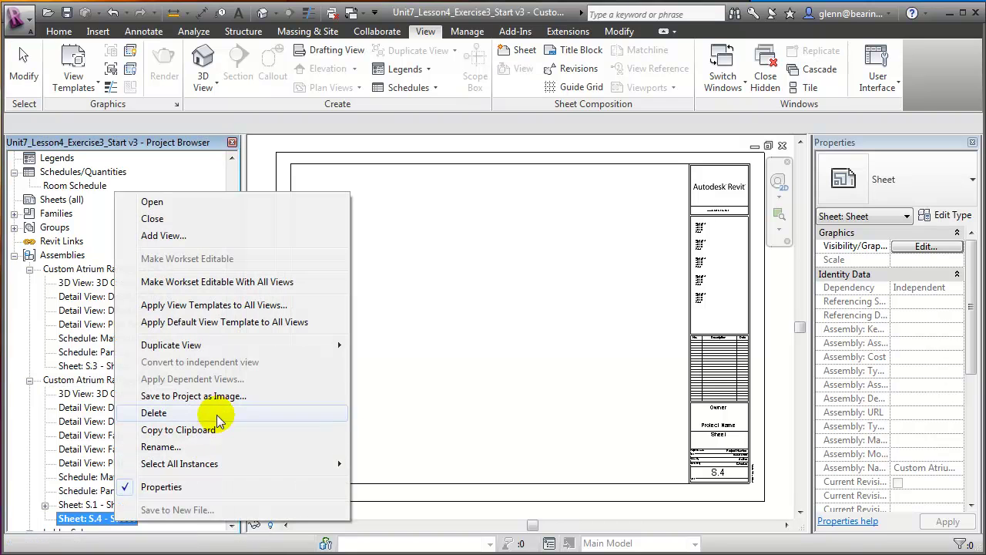
click(160, 447)
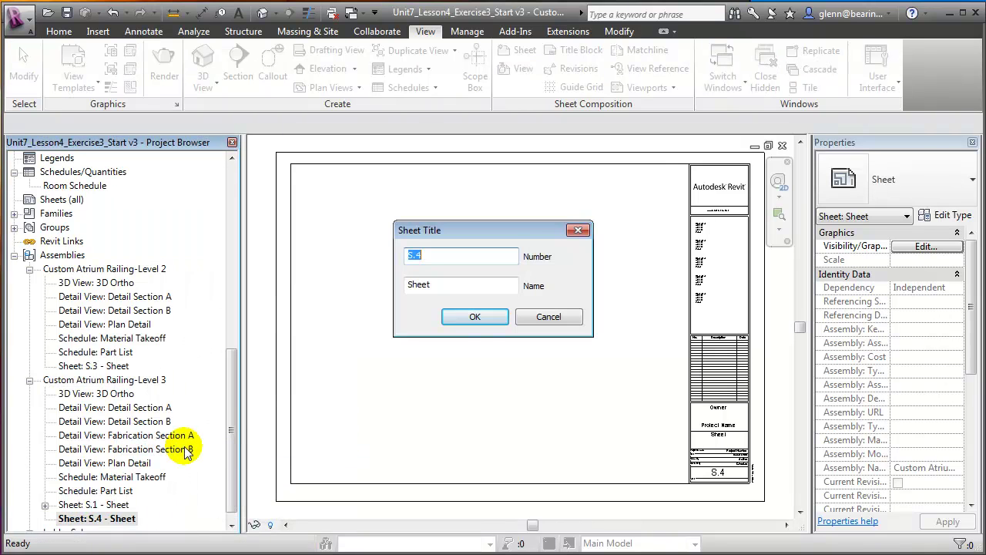
text(F-1)
key(Tab)
text(Fabrication Views 1)
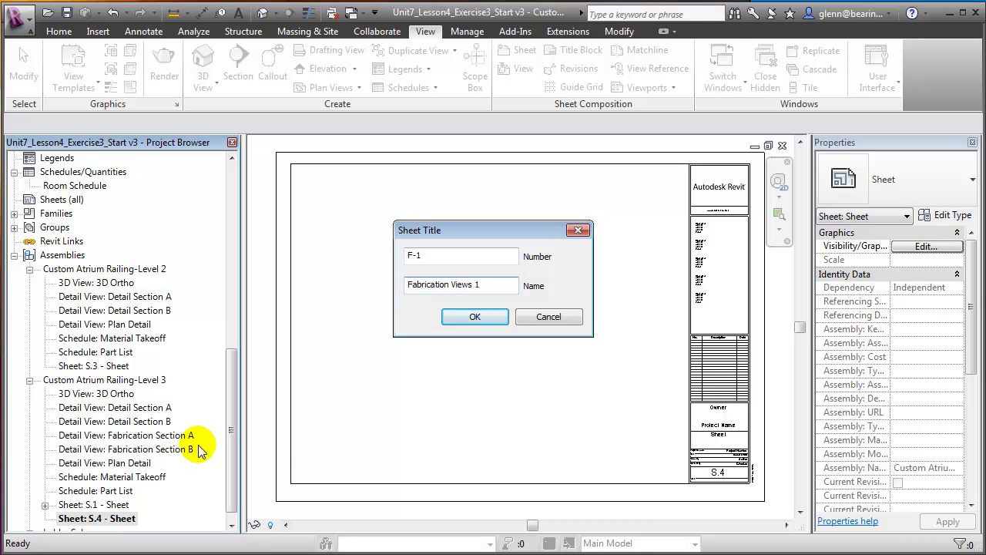
click(449, 315)
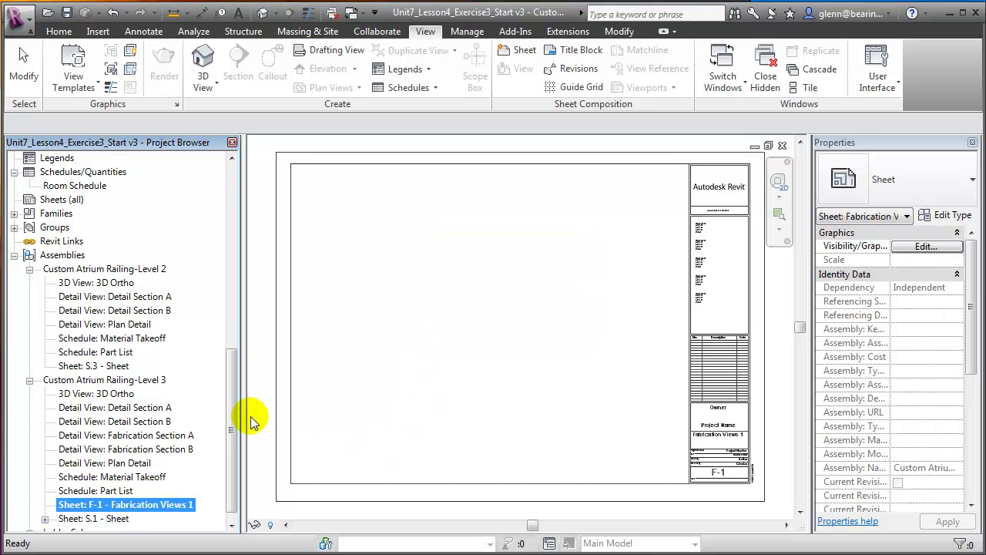
Place the Fabrication Section A and Fabrication Section B views side by side along the upper edge of sheet F-1
drag(151, 435, 378, 200)
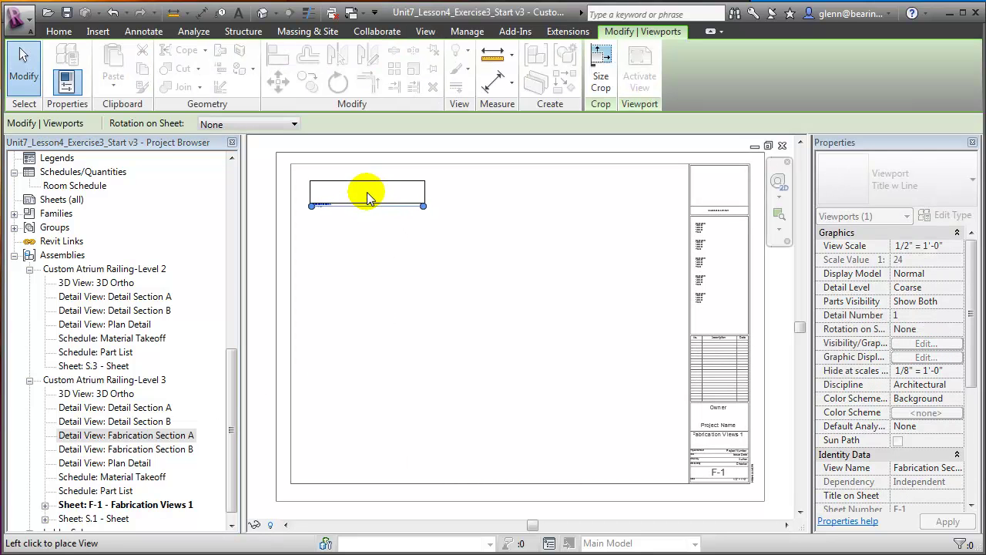
click(368, 197)
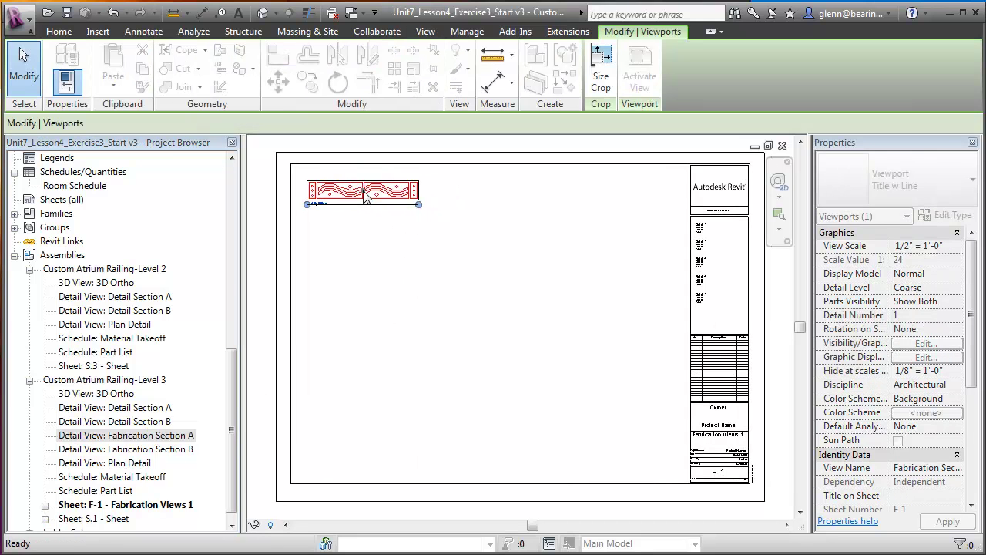
click(150, 449)
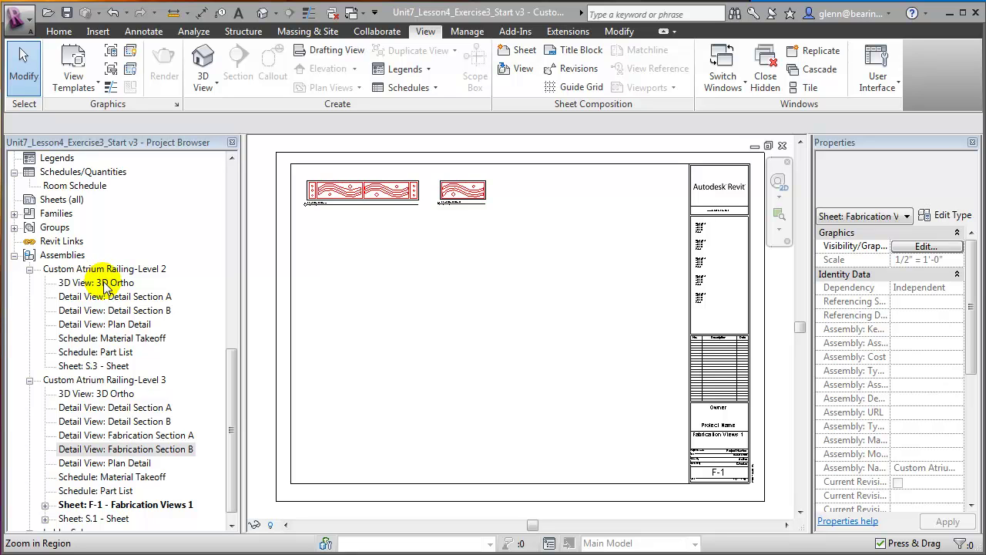
Open the 3D Ortho view of the Custom Atrium Railing-Level 3 assembly
click(127, 393)
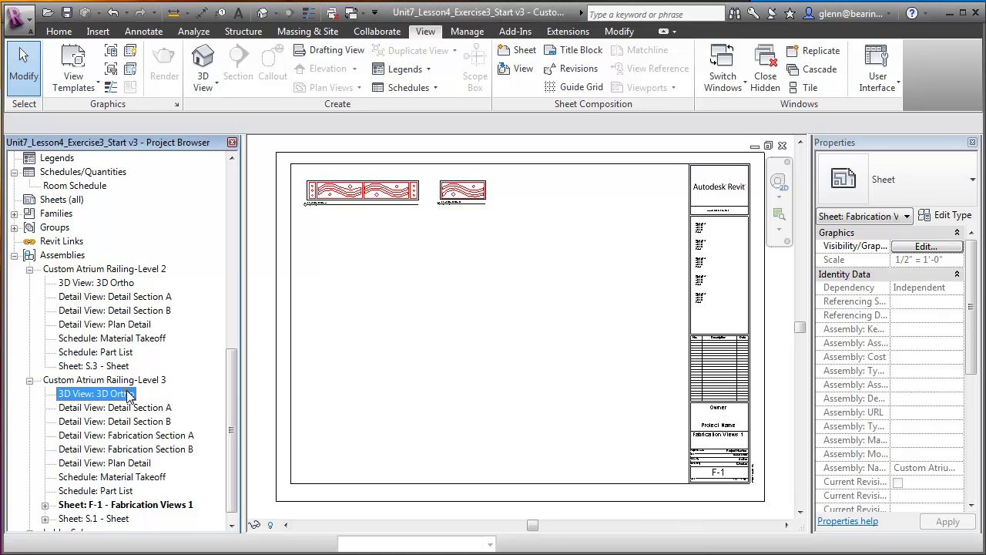
double_click(128, 394)
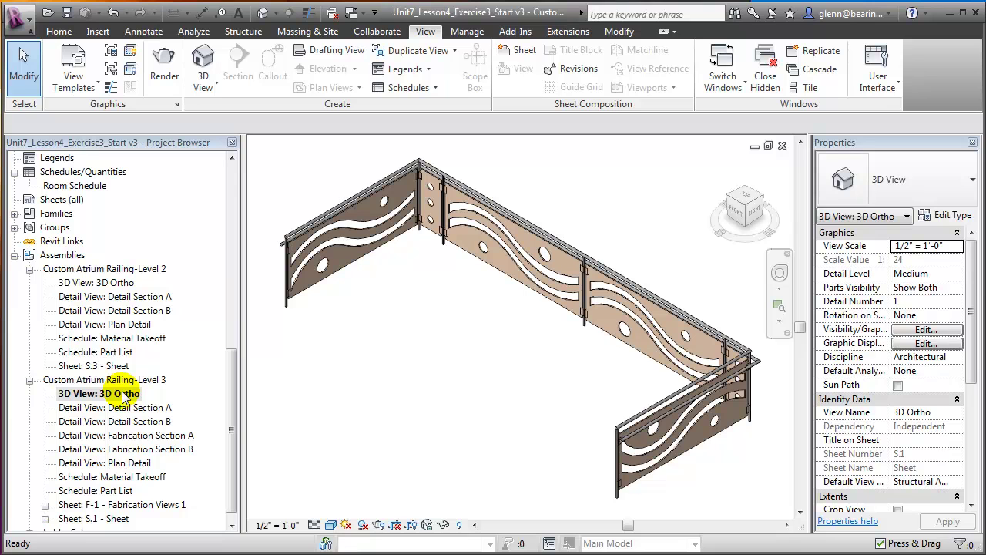
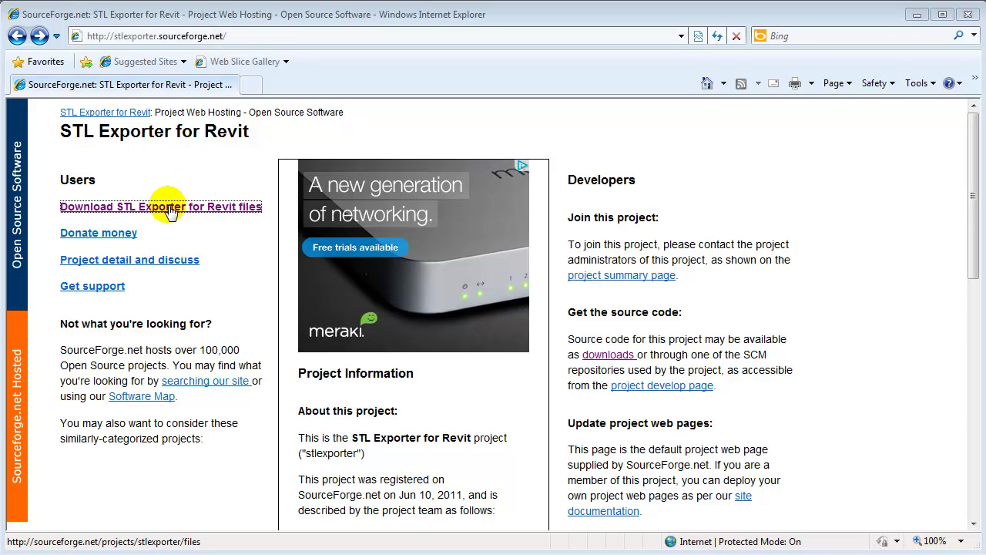
Switch to Internet Explorer and download STL Exporter for Revit 2012.msi from the project's SourceForge files page
click(171, 210)
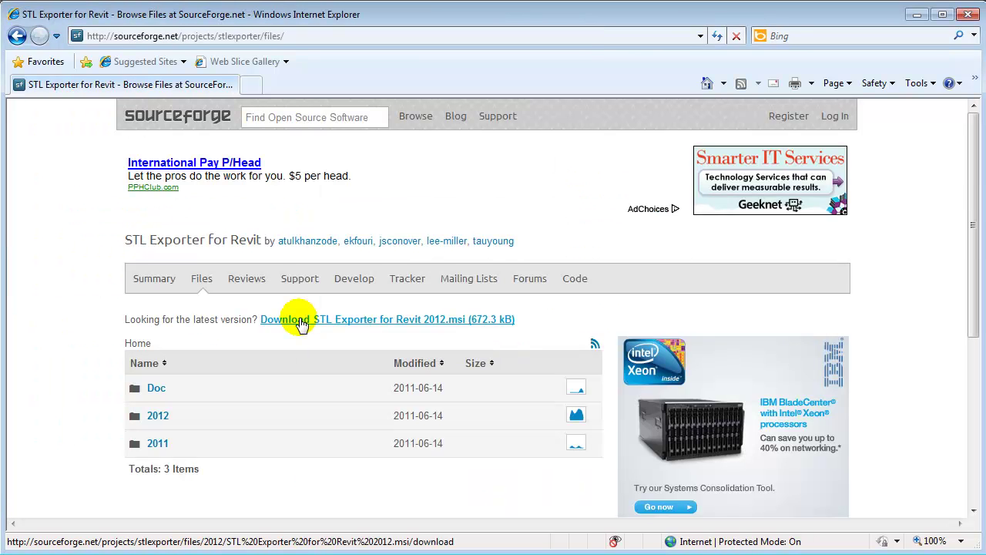
click(300, 324)
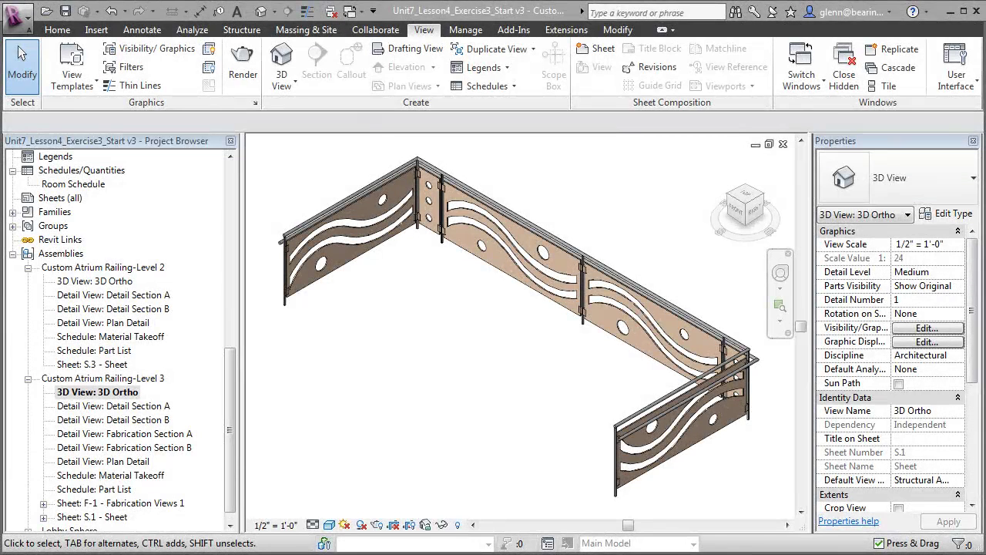
Export the railing's 3D view with the STLExport tool as a binary STL file named Railing 3D Print in the Exercise 3 folder
click(499, 31)
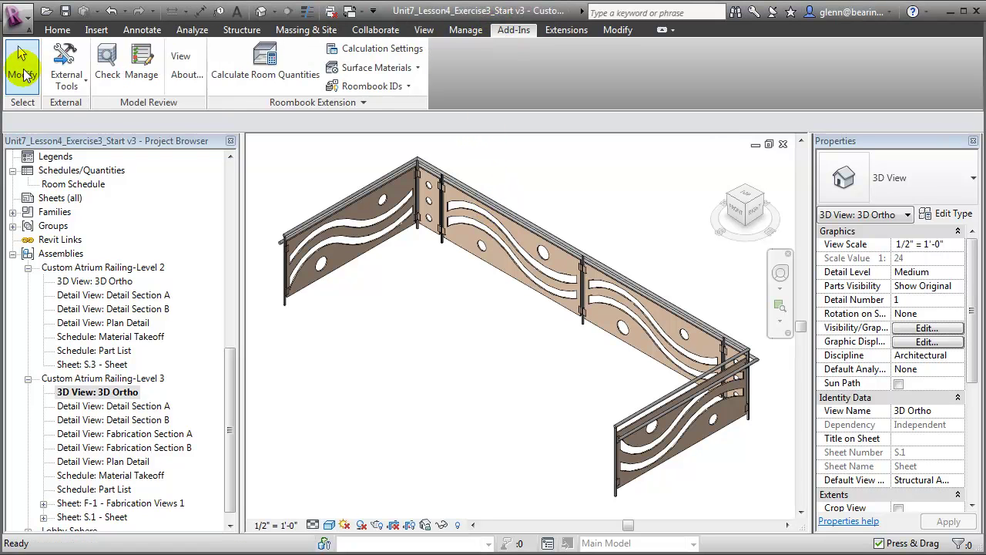
click(60, 83)
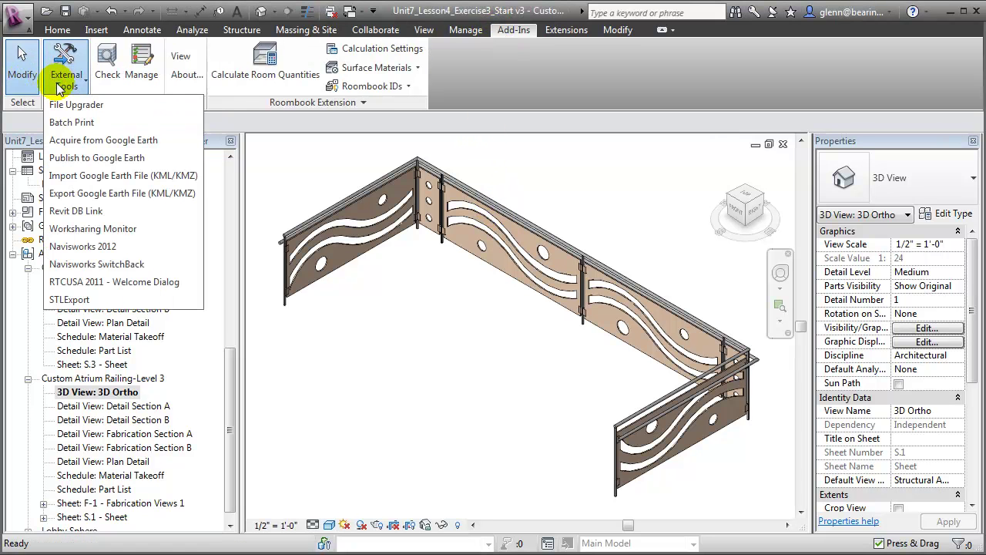
click(126, 298)
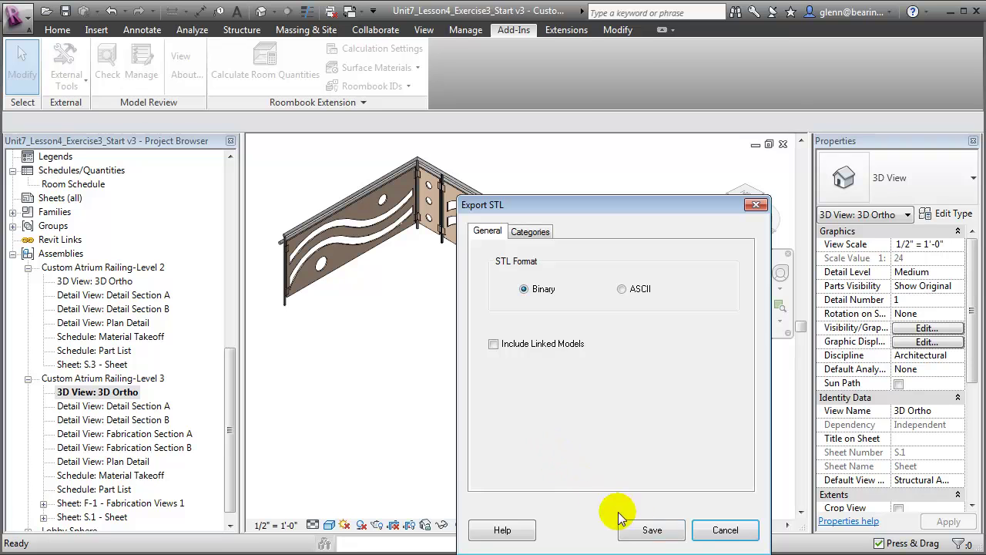
click(651, 532)
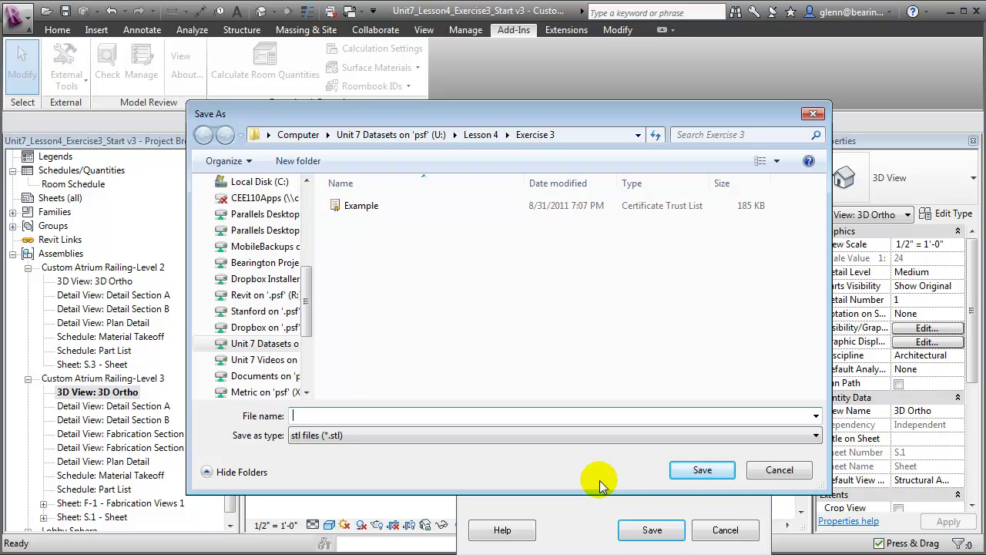
text(Raili)
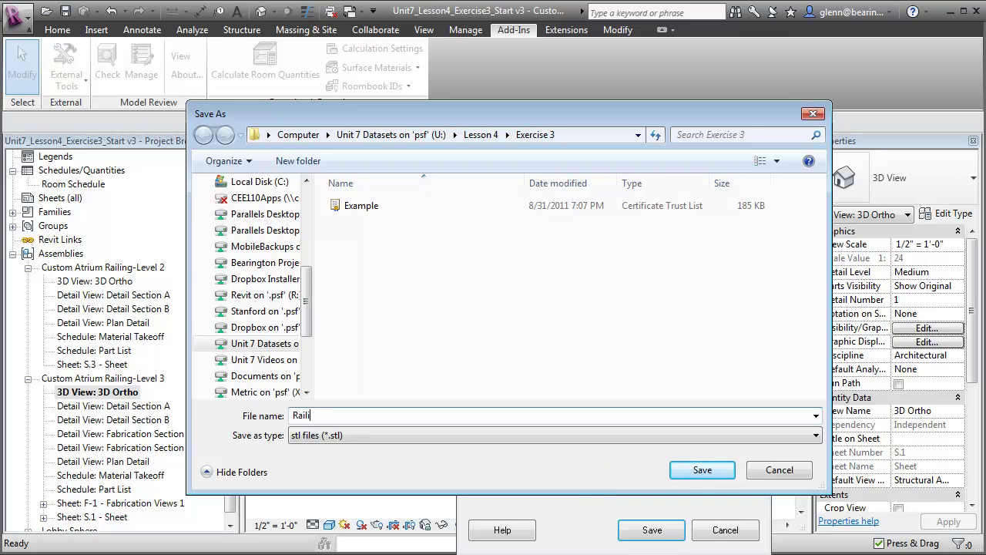
text(ng 3D Print)
click(715, 471)
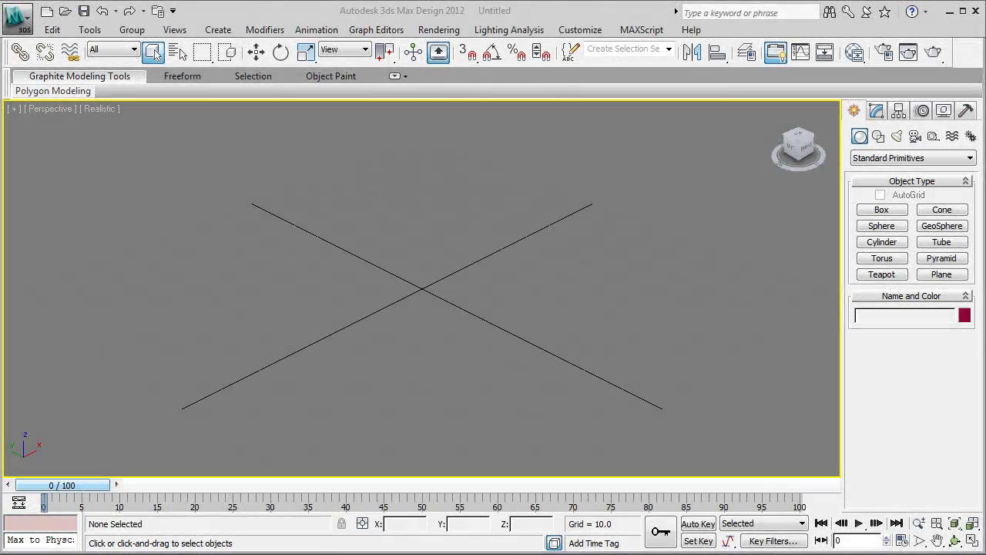
Switch to 3ds Max Design and import Railing 3D Print with a 0.01 weld threshold and 30.0 smooth angle
click(21, 23)
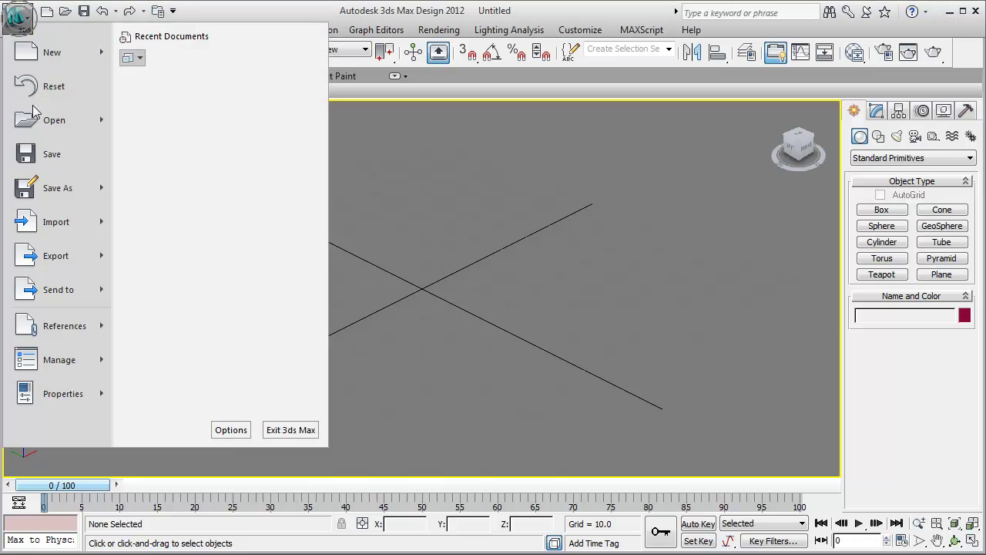
click(64, 220)
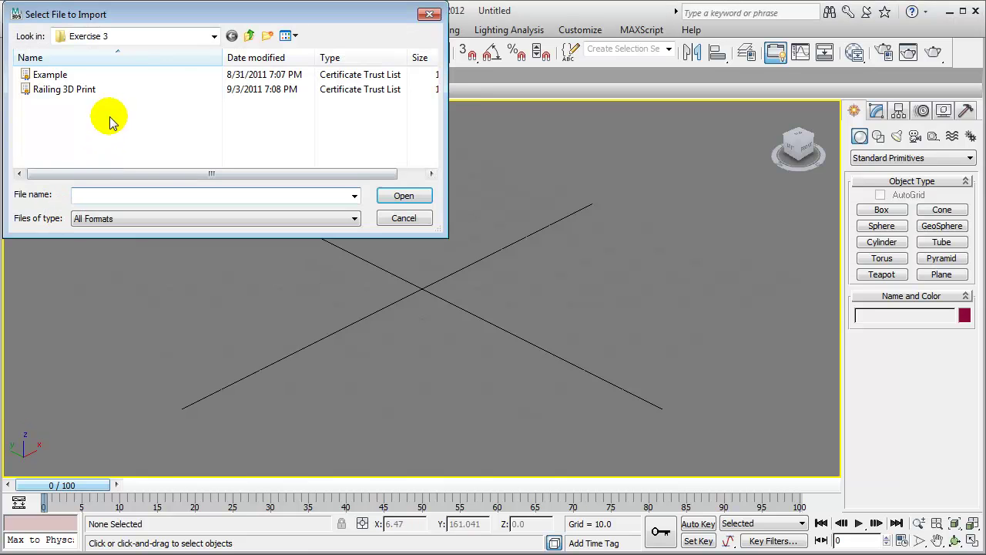
click(96, 91)
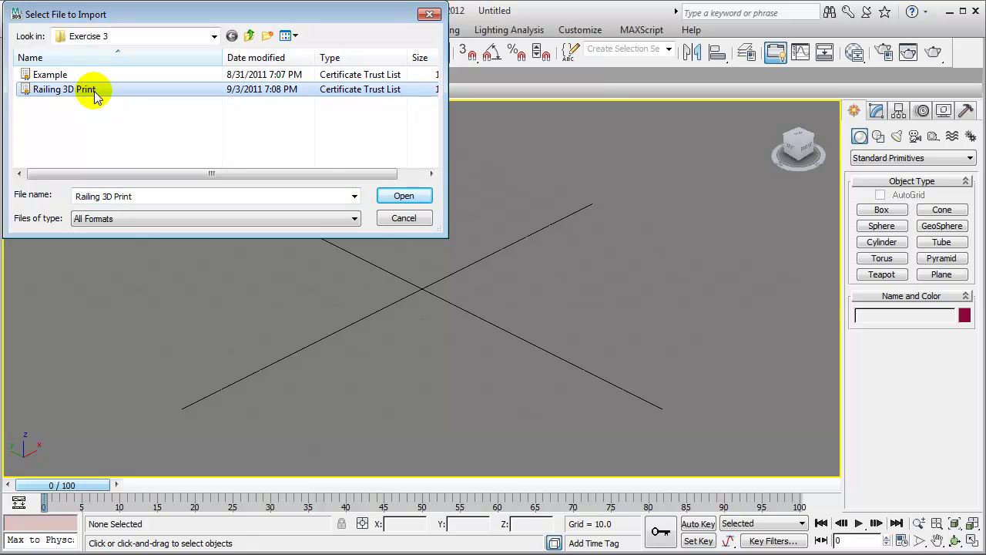
click(384, 194)
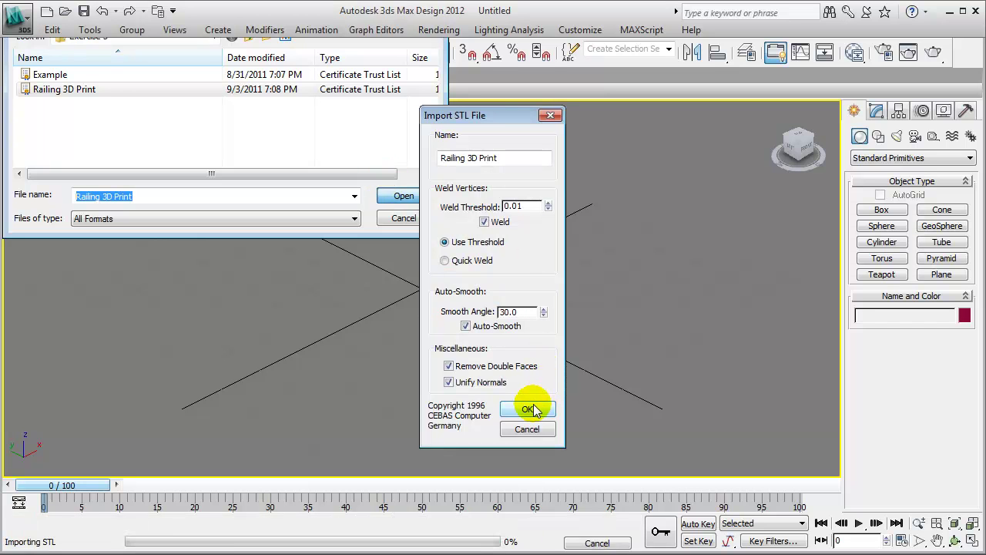
click(532, 408)
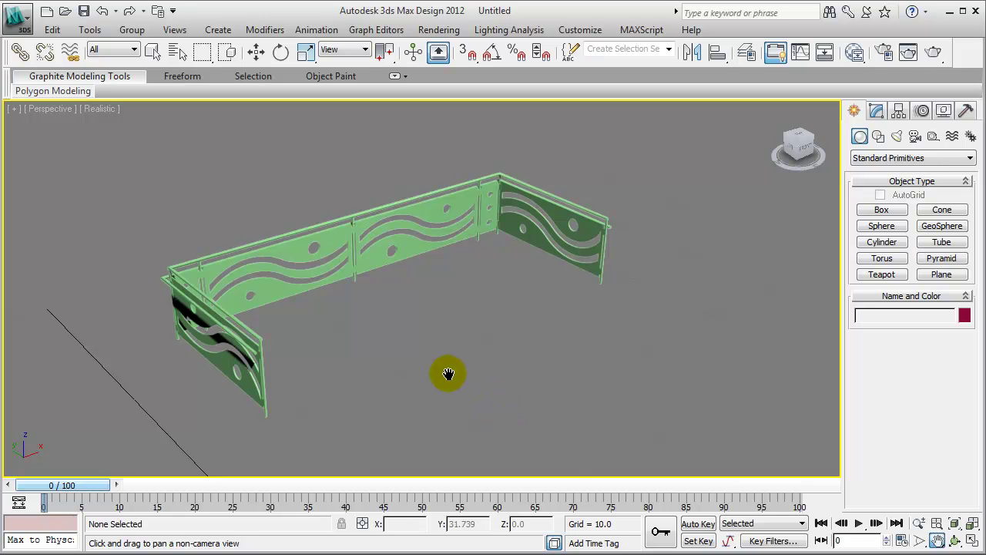
Examine the imported railing model from another angle and render the perspective view
drag(465, 383, 589, 375)
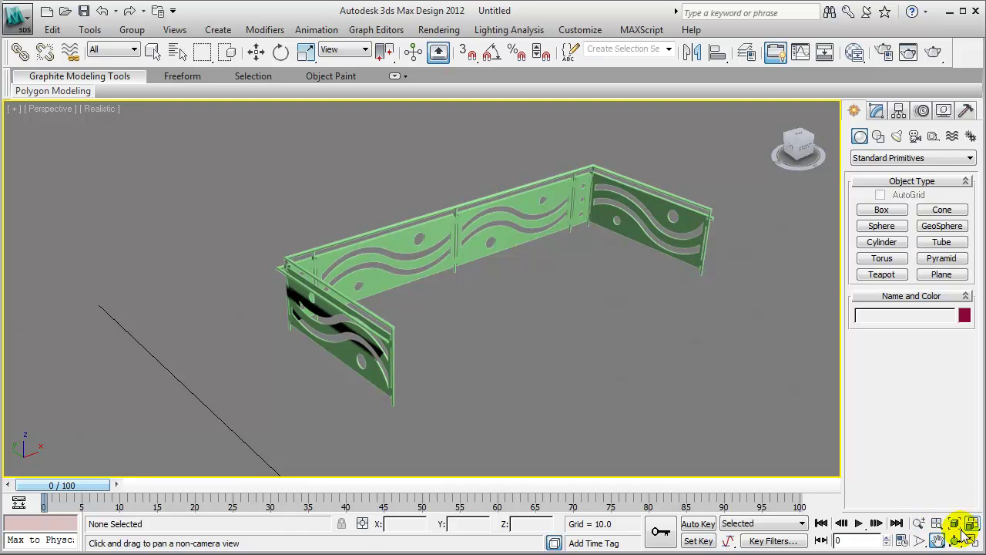
click(955, 541)
drag(442, 336, 566, 326)
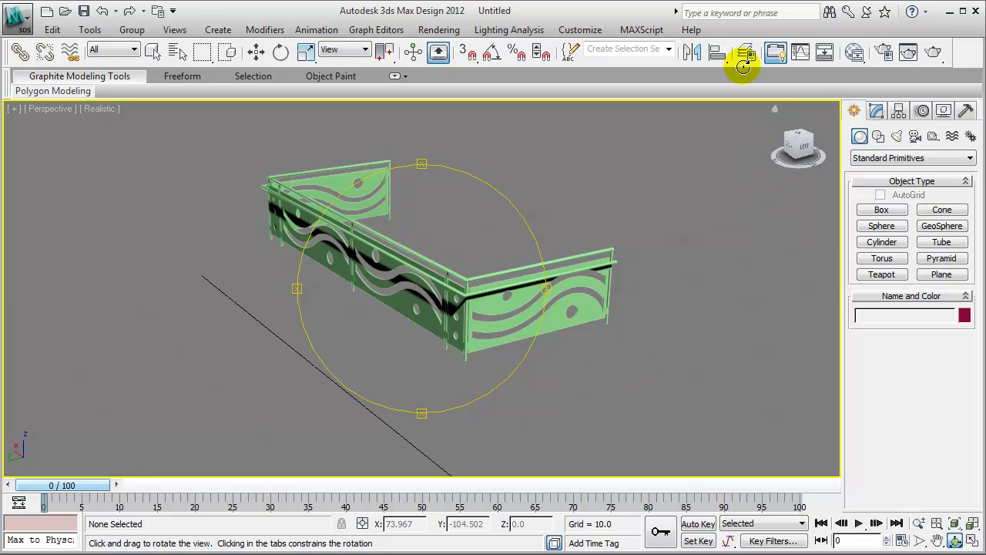
click(934, 52)
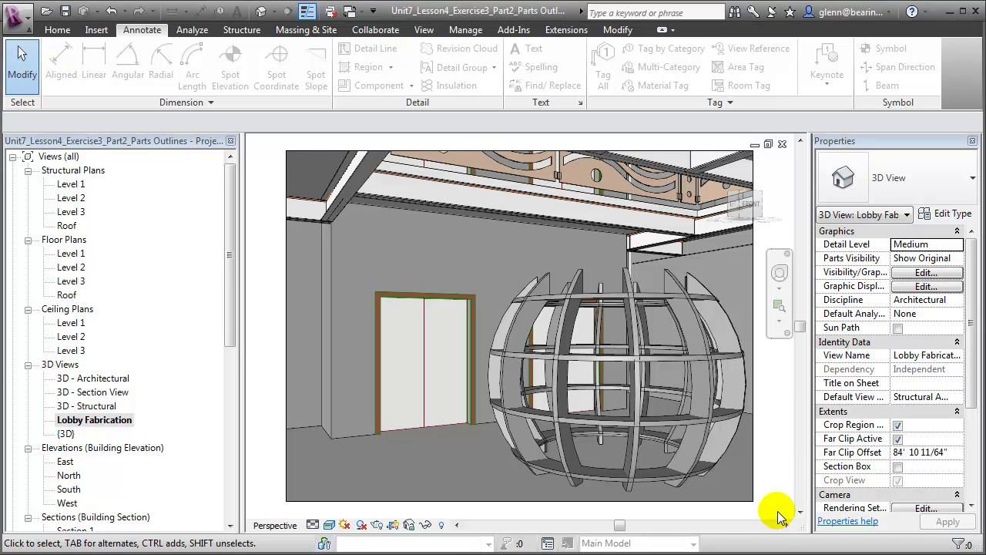
Switch to the Part2 Parts Outlines project in Revit and examine the Lobby Sphere assembly's 3D Ortho and Detail Section A views, including the Ring B section
click(729, 454)
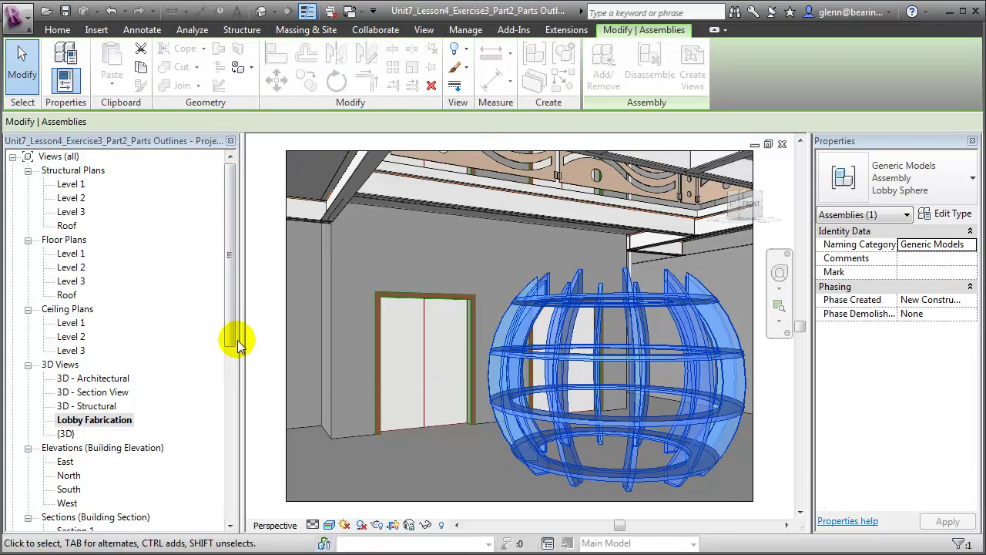
drag(235, 339, 220, 515)
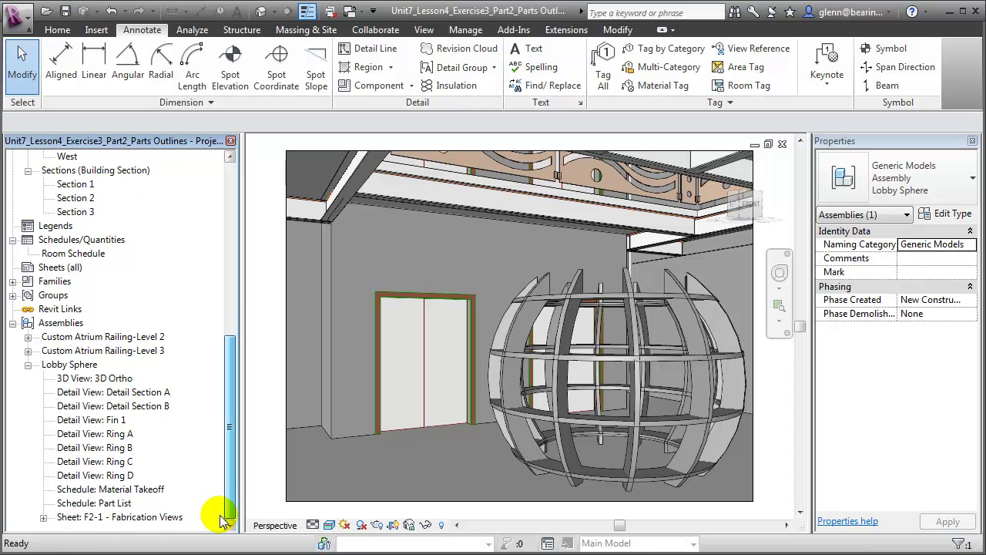
double_click(121, 379)
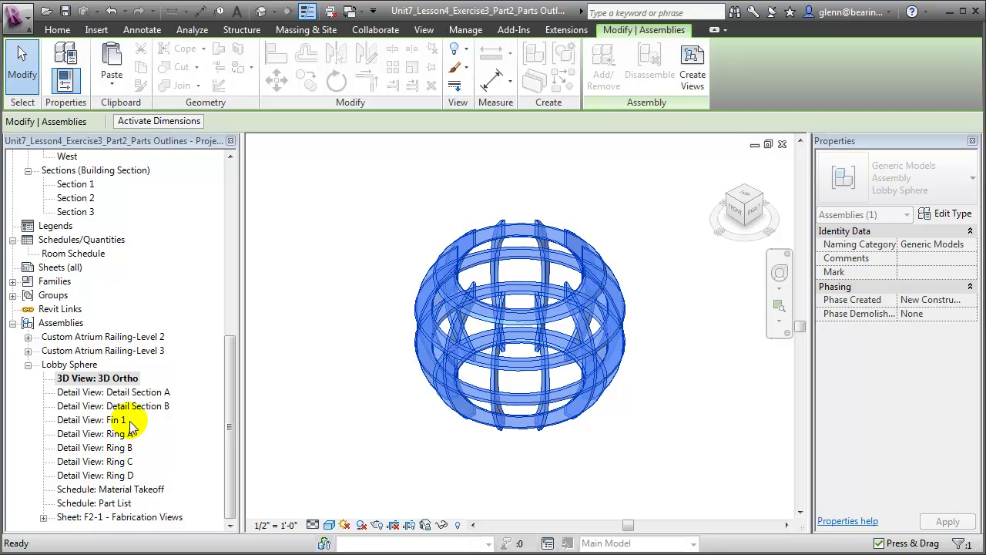
double_click(160, 393)
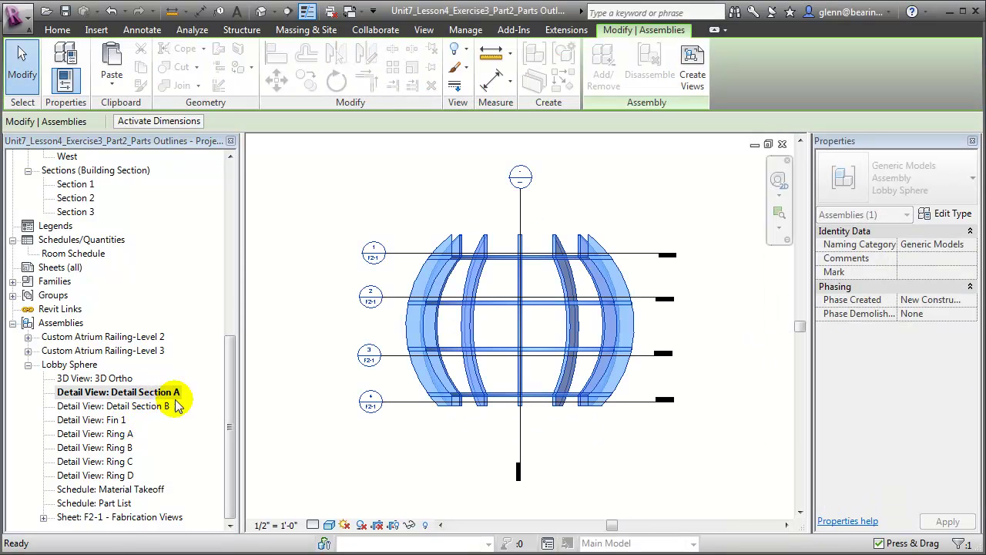
click(399, 301)
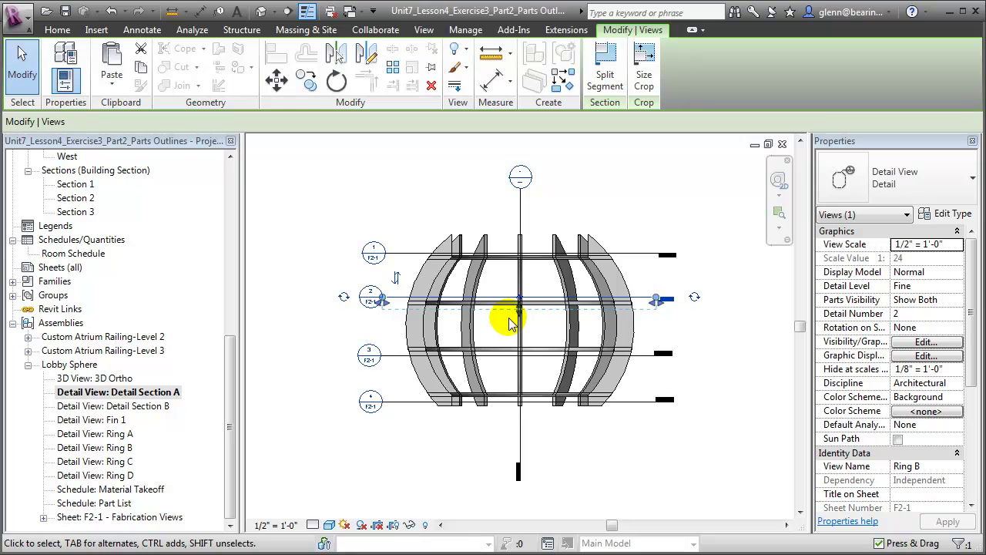
Open the Lobby Sphere's Ring C detail view and apply the Fabrication Details-Sphere Ring view template to it
double_click(109, 461)
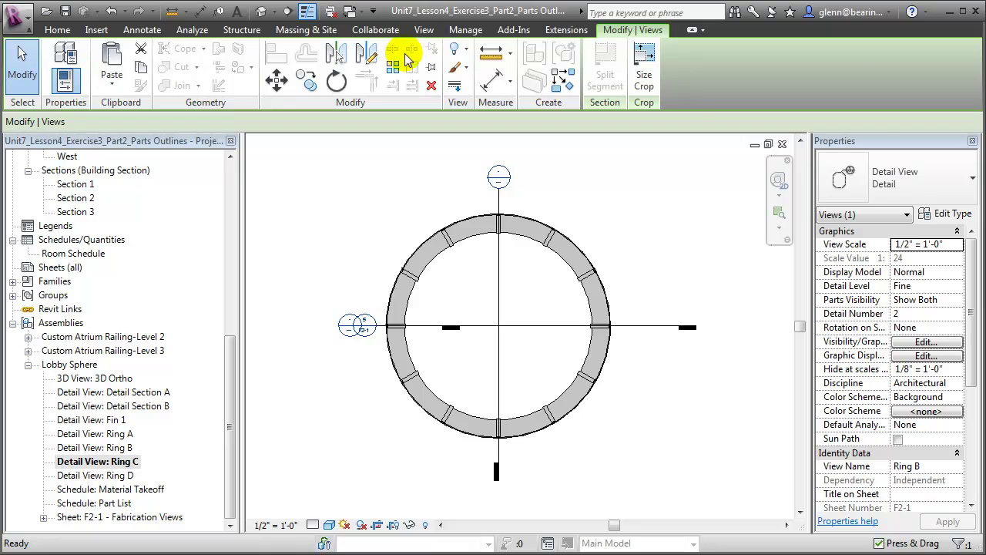
click(422, 30)
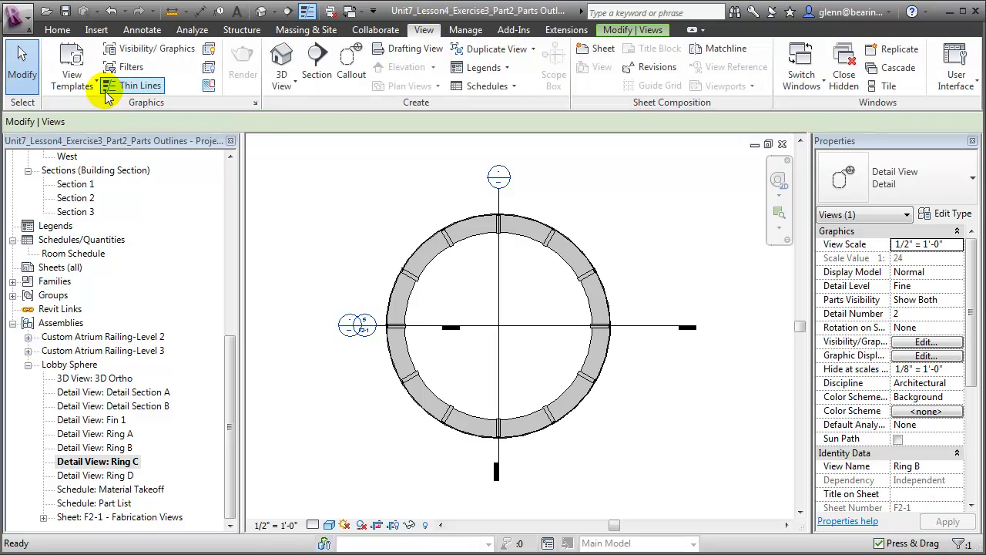
click(73, 81)
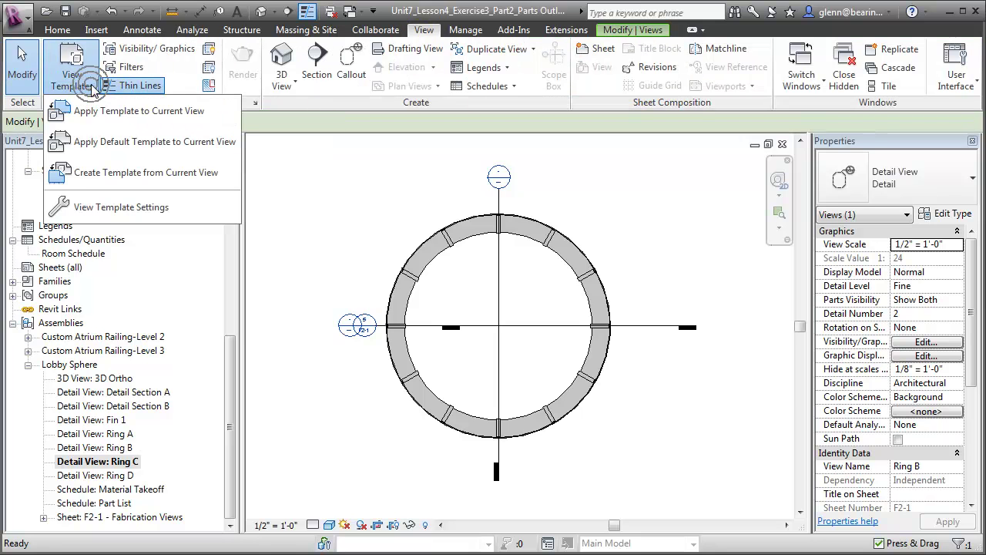
click(96, 123)
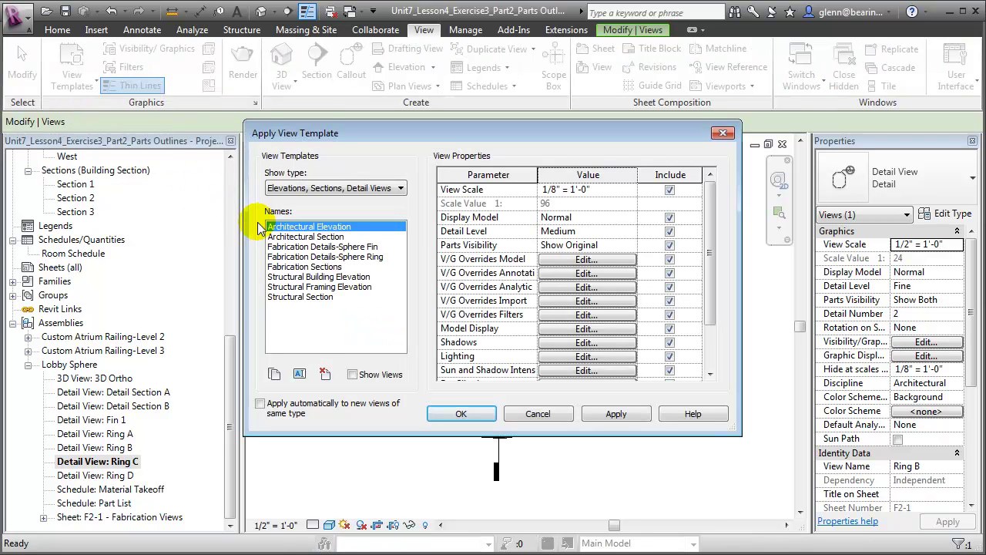
click(317, 257)
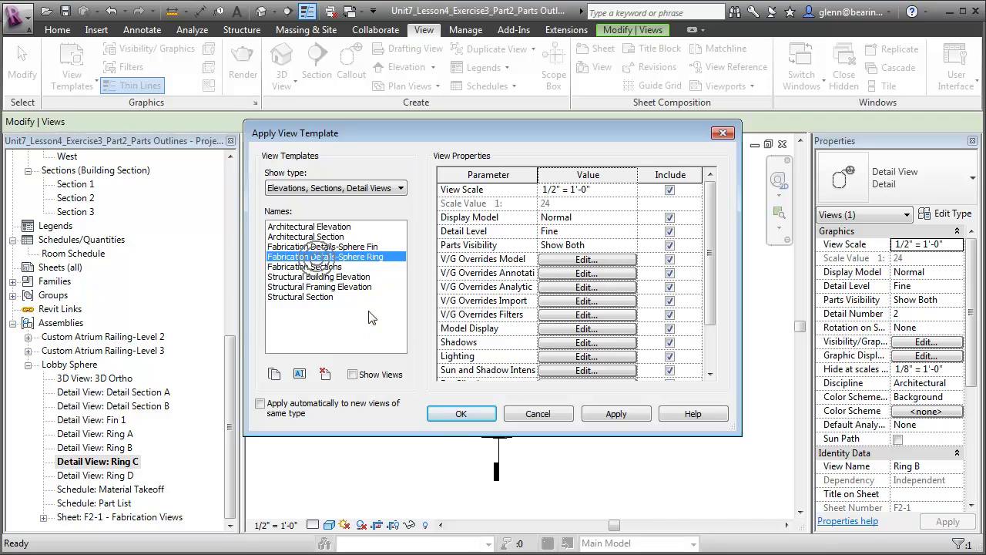
click(459, 414)
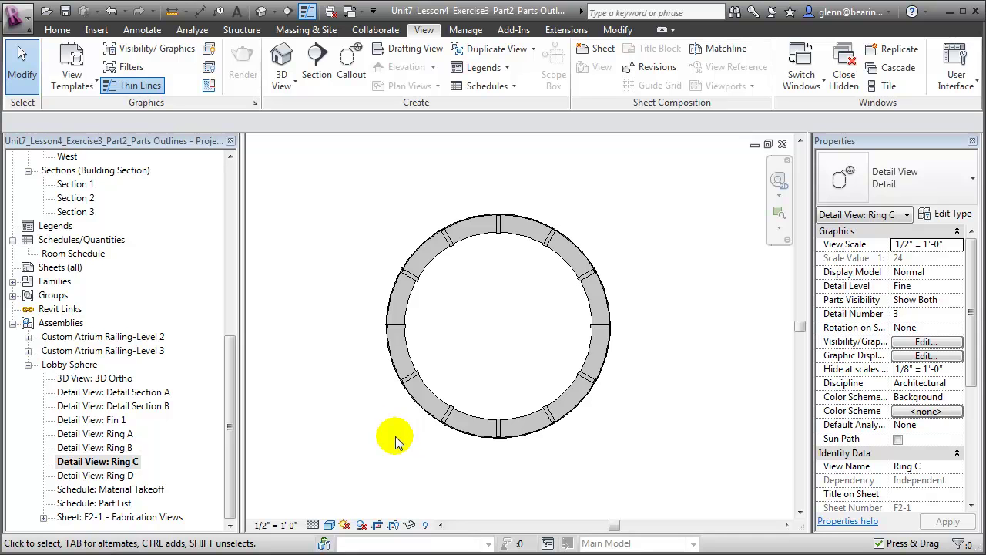
Trace the inner and outer circular edges of Ring C with Laser-Cutting detail lines picked from the existing geometry
click(145, 33)
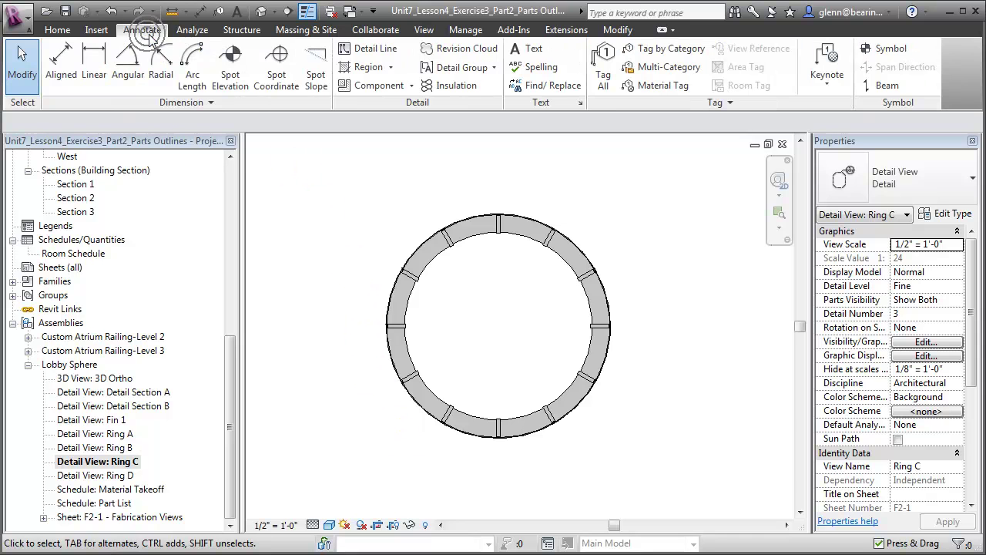
click(348, 49)
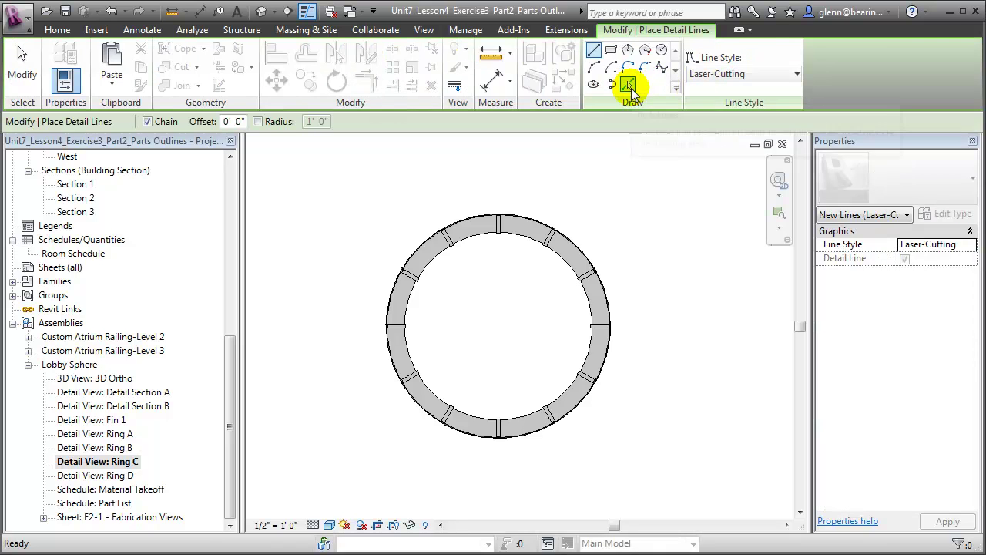
click(630, 85)
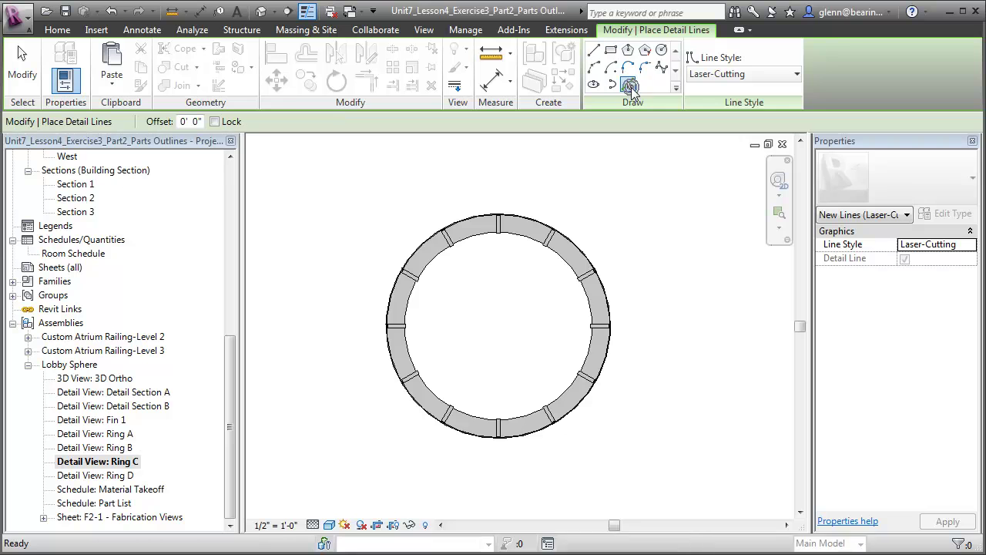
click(475, 231)
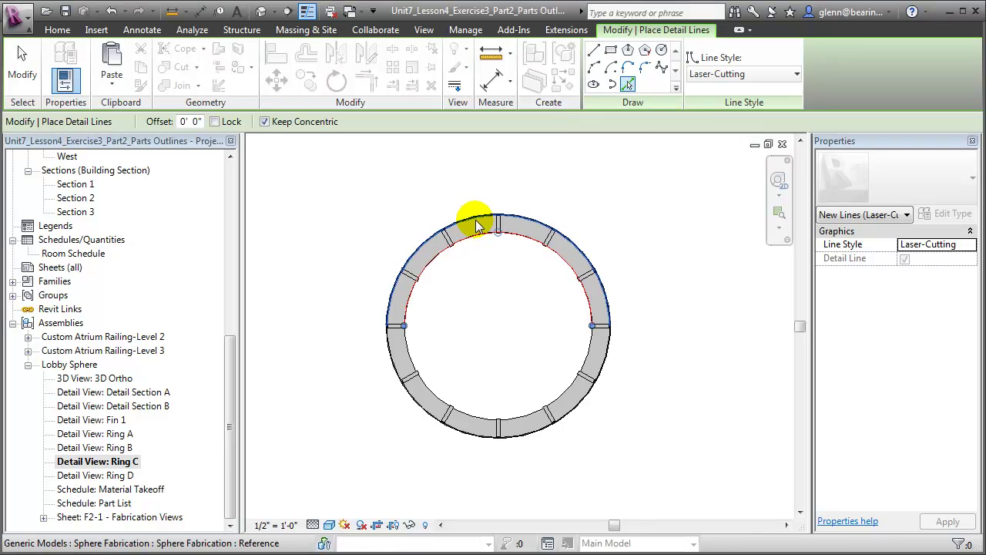
click(475, 224)
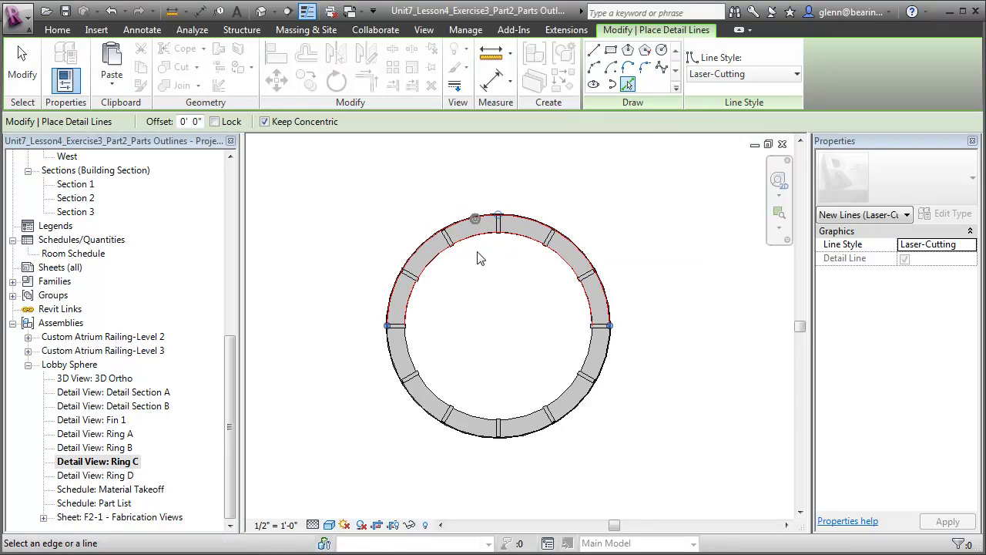
click(436, 404)
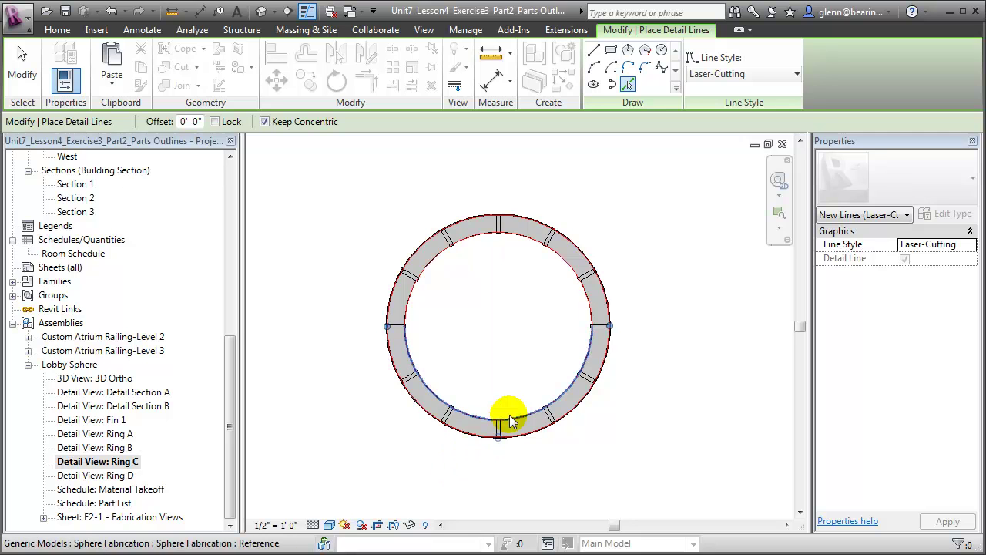
Pick the two long edges of the fin crossing Ring C's western quadrant as Laser-Cutting detail lines with zero offset
click(780, 219)
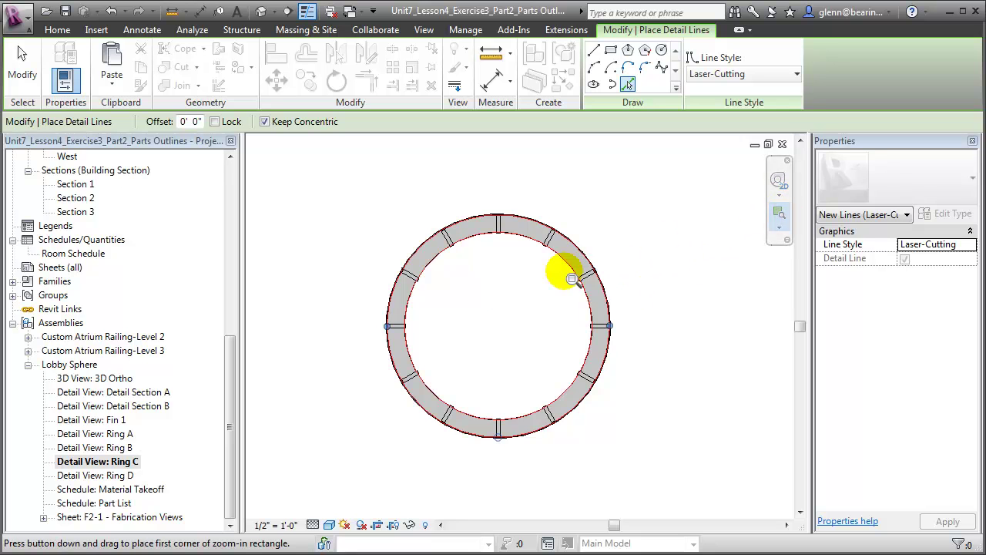
drag(365, 303, 430, 350)
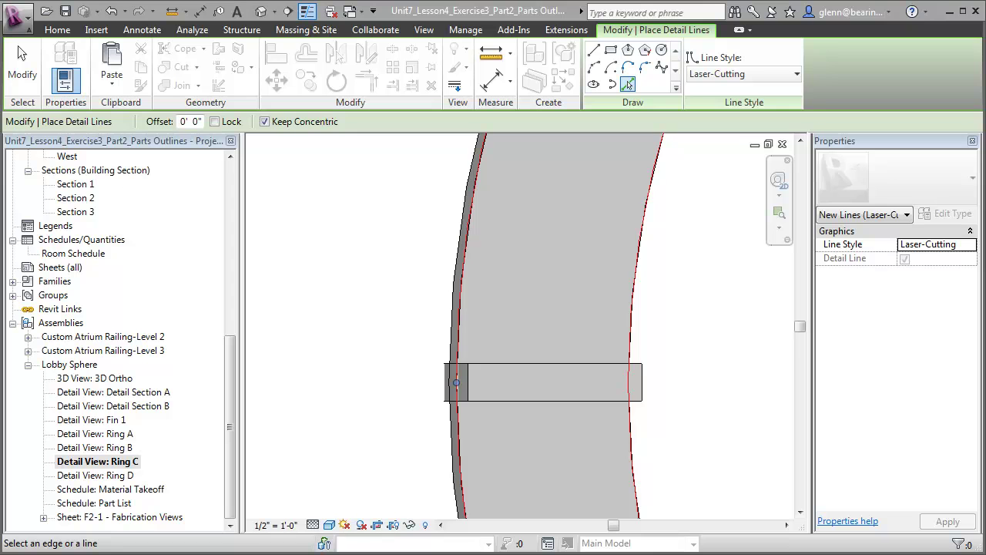
click(183, 121)
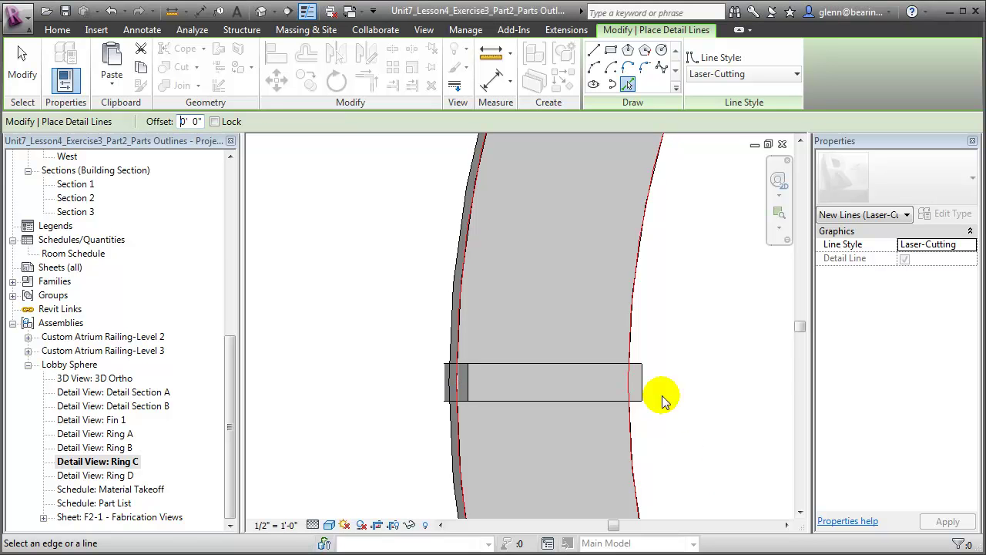
click(183, 121)
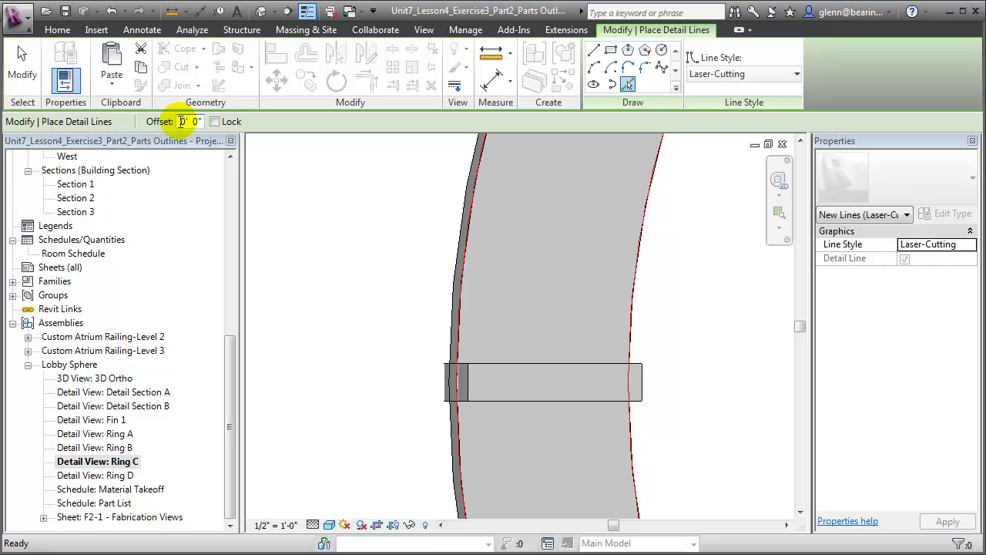
drag(179, 121, 202, 121)
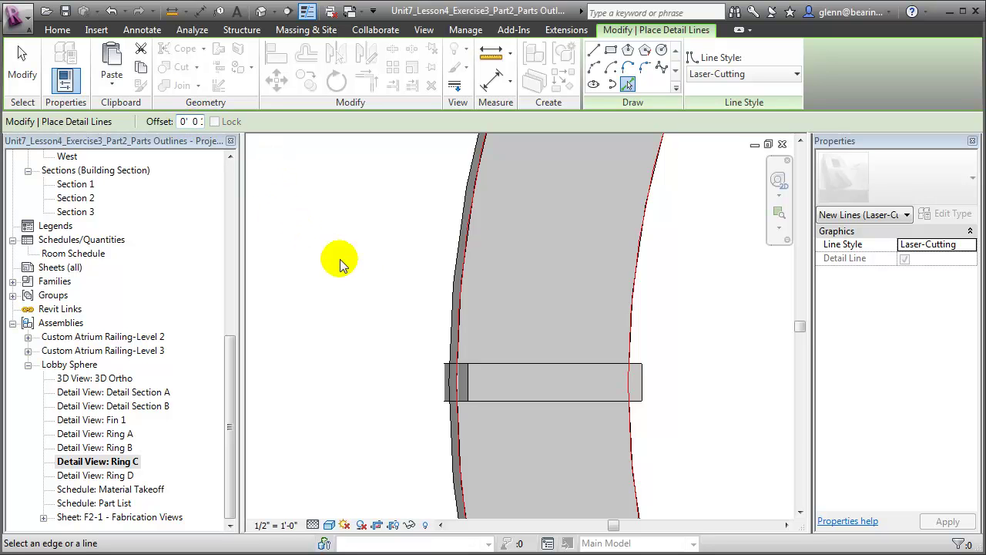
click(525, 362)
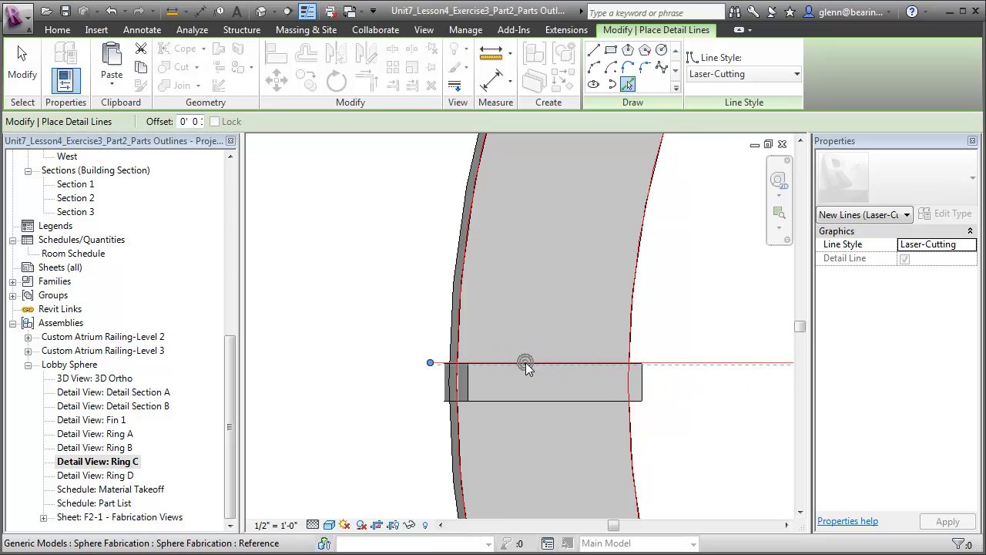
click(536, 402)
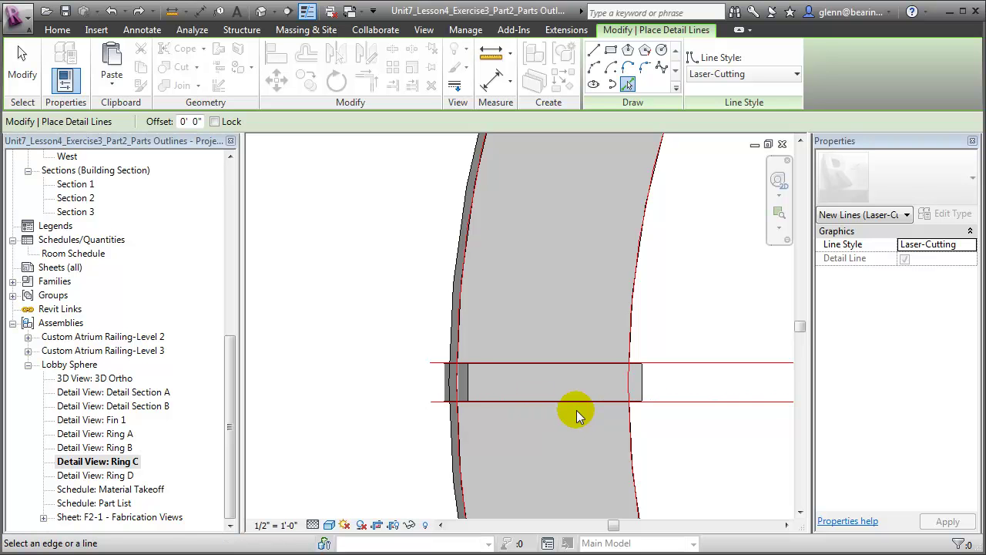
Draw a straight Laser-Cutting line across the fin between its two traced edges, near mid-ring, to close the slot
click(593, 50)
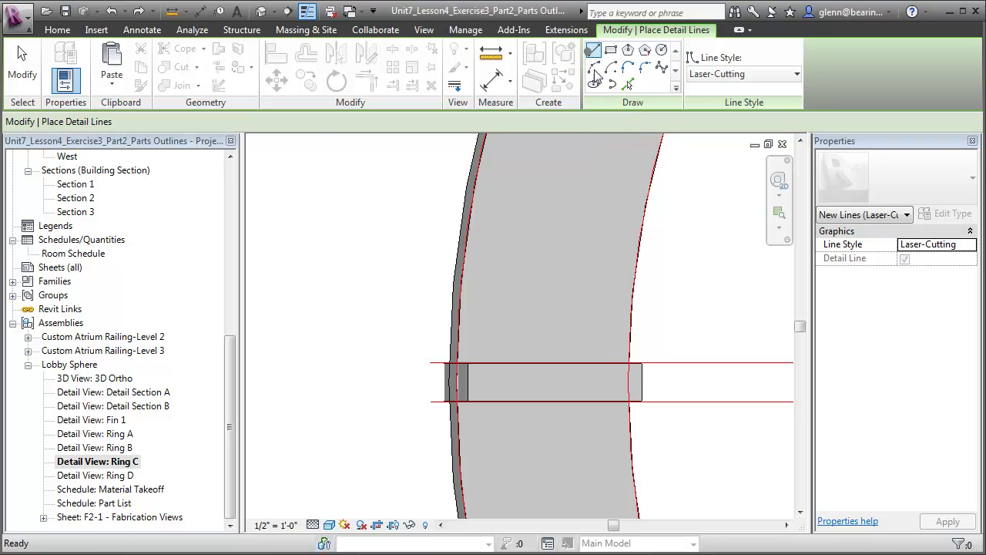
click(545, 363)
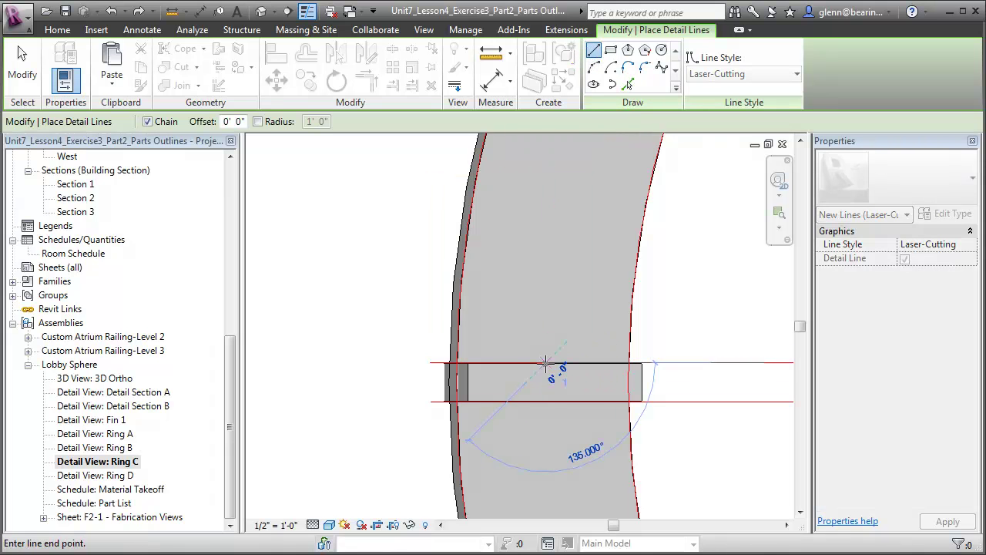
click(546, 401)
key(Escape)
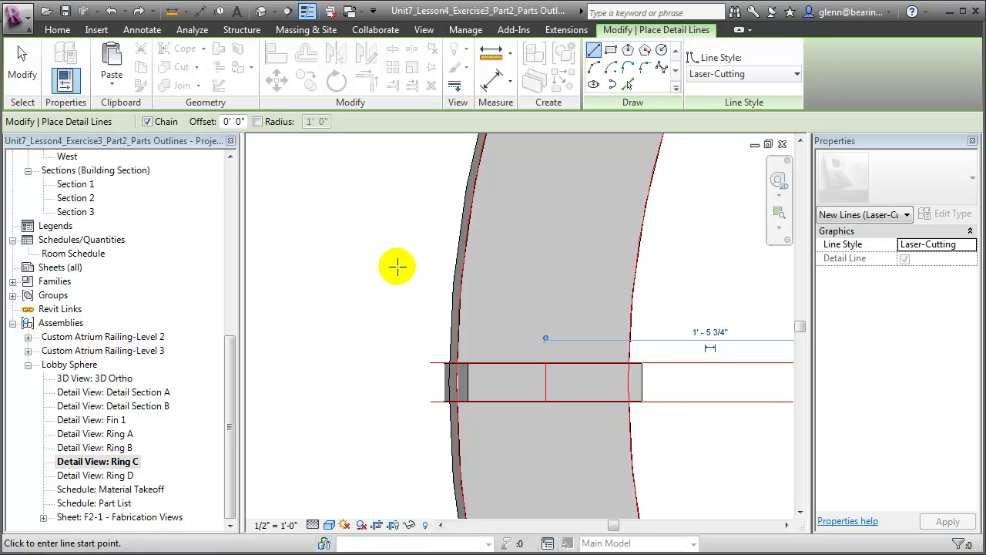
Place an aligned dimension from the slot's closing line to Ring C's inner circular edge
click(142, 29)
click(70, 72)
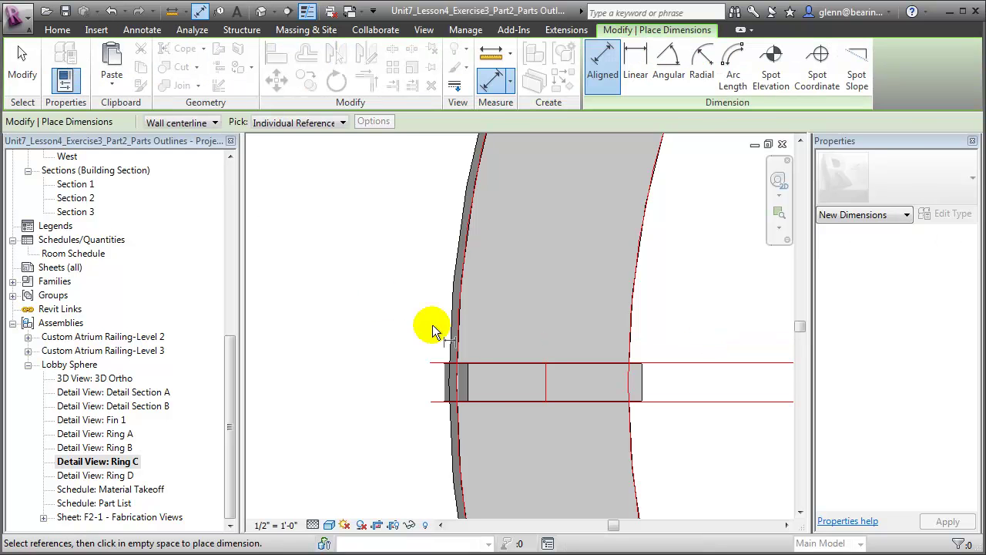
click(550, 376)
click(550, 375)
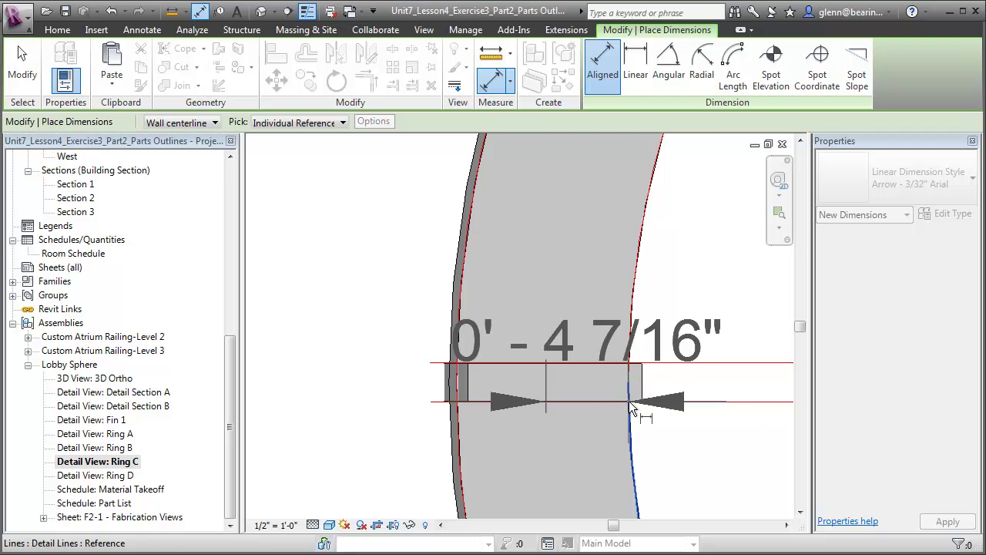
click(629, 401)
click(613, 316)
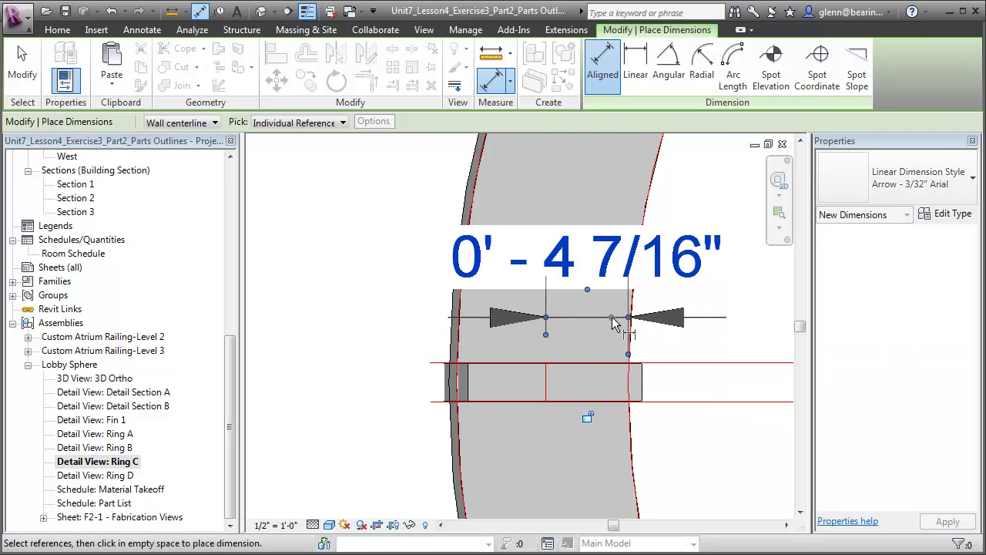
Set the slot's closing line 0' 5" from the ring's inner edge and delete the dimension used to position it
click(27, 66)
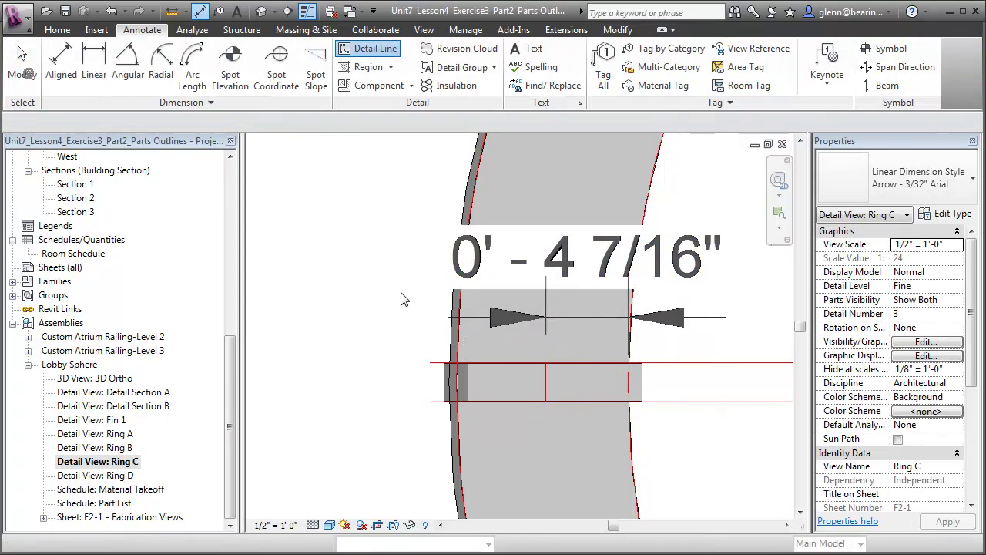
click(547, 389)
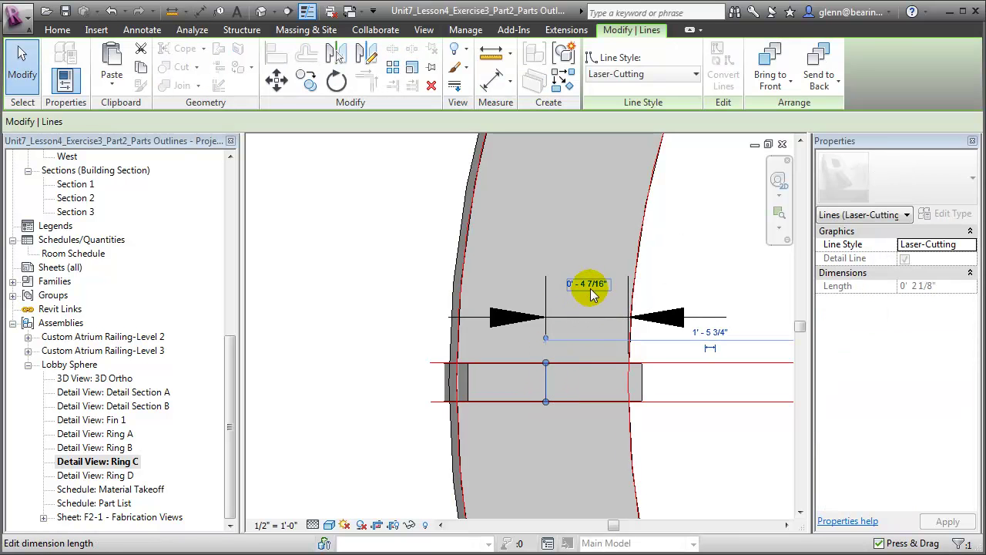
click(587, 284)
text(0' - 5)
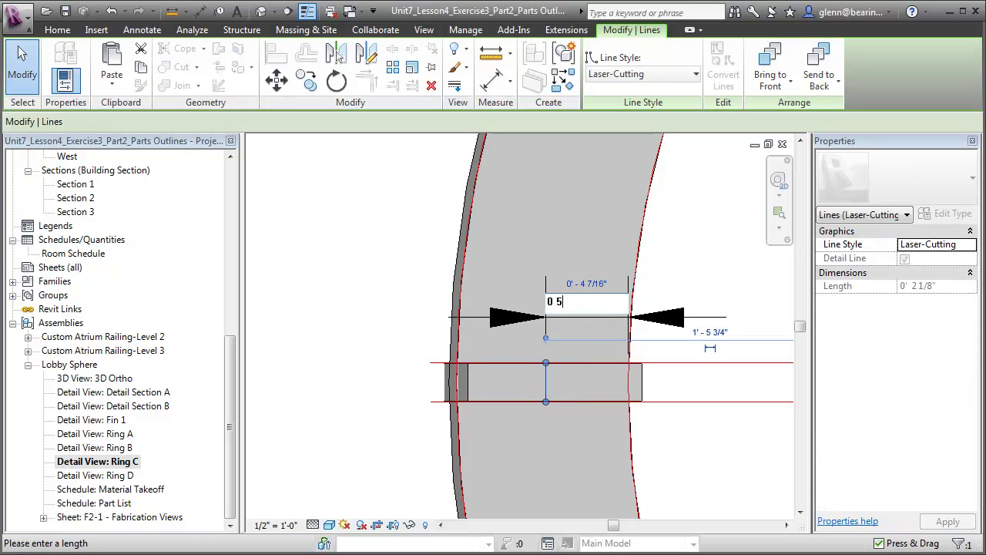
key(Return)
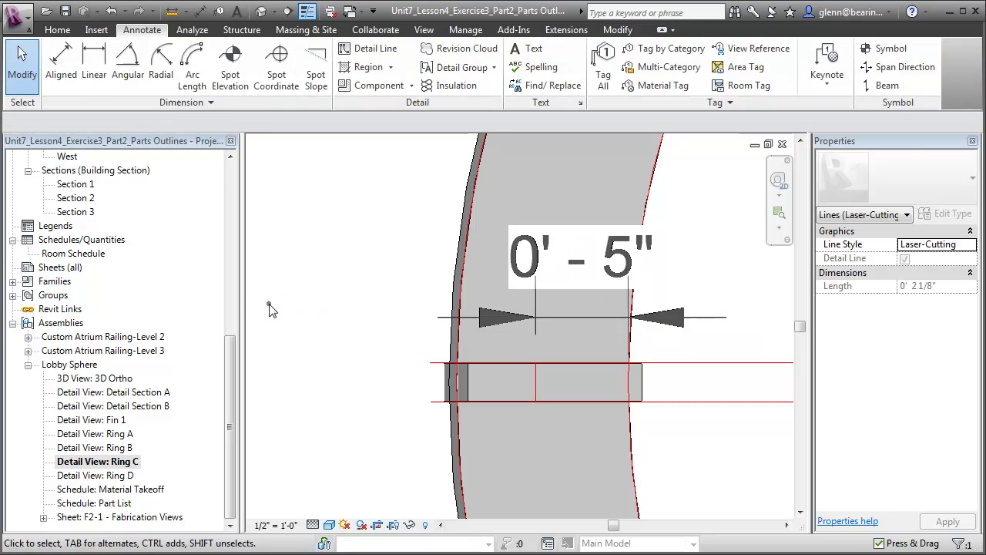
click(572, 318)
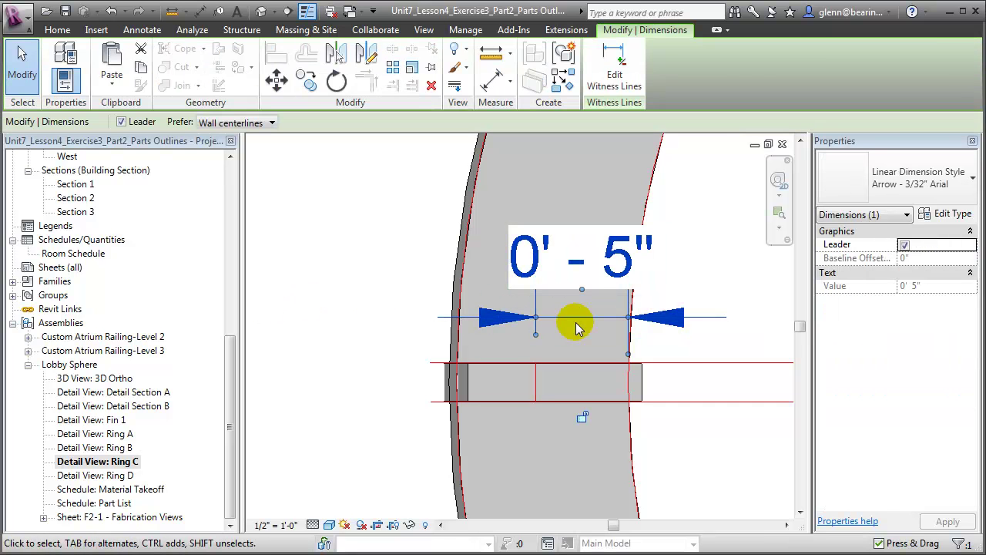
key(Delete)
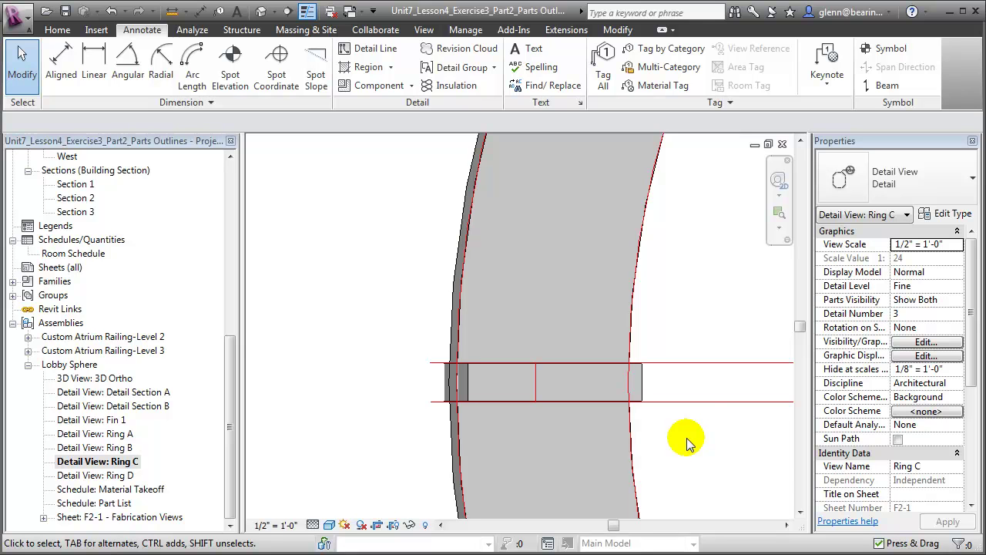
Shorten the outer ends of both long slot lines to meet Ring C's traced outer edge
click(700, 402)
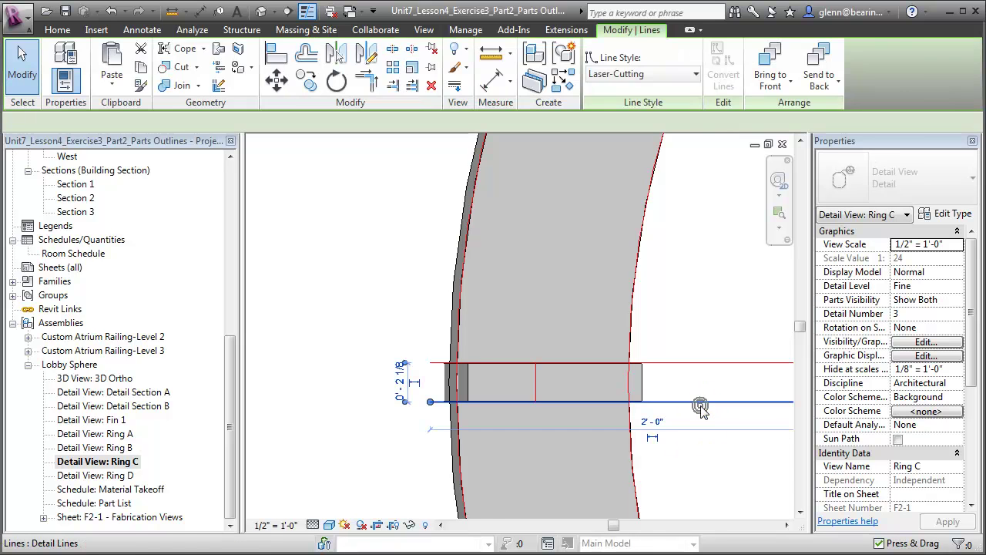
drag(434, 402, 454, 401)
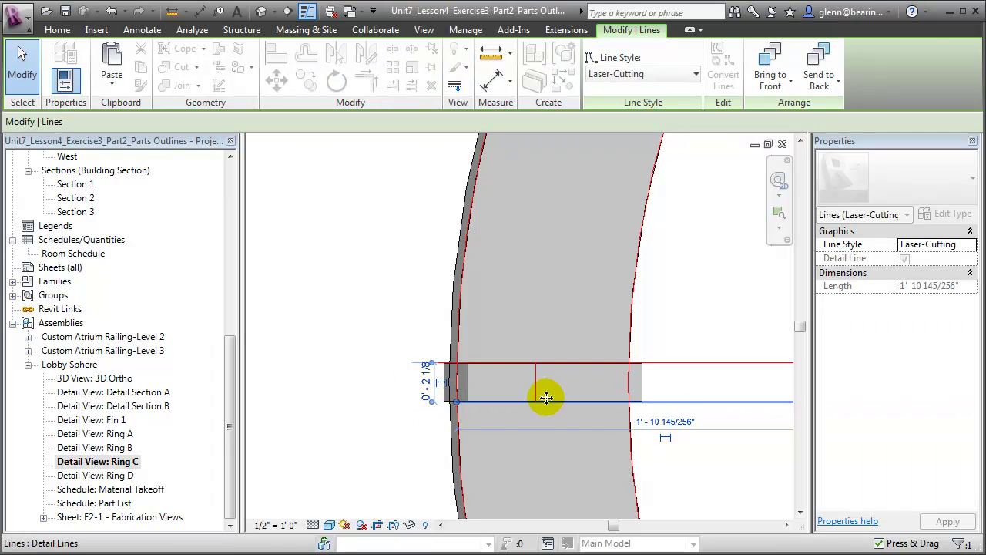
click(696, 340)
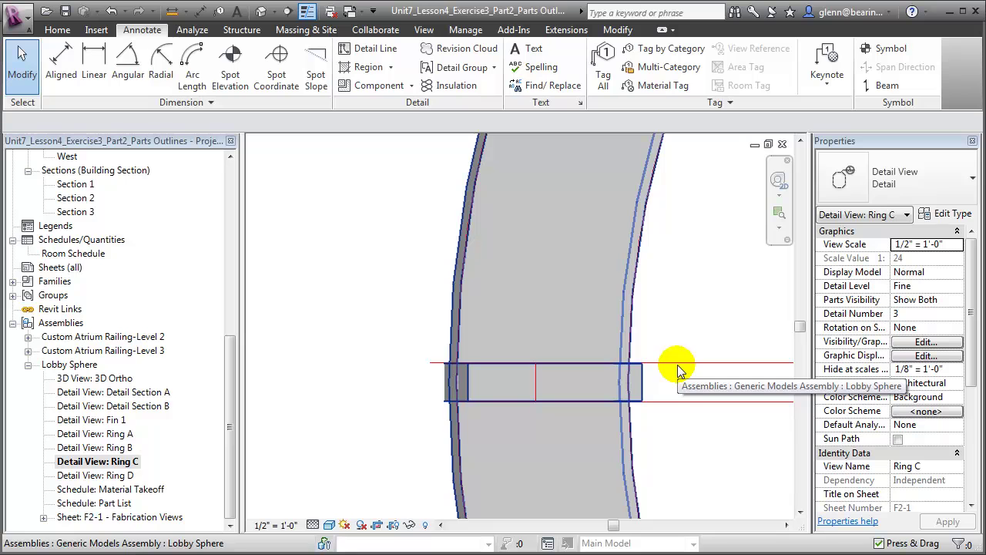
click(678, 364)
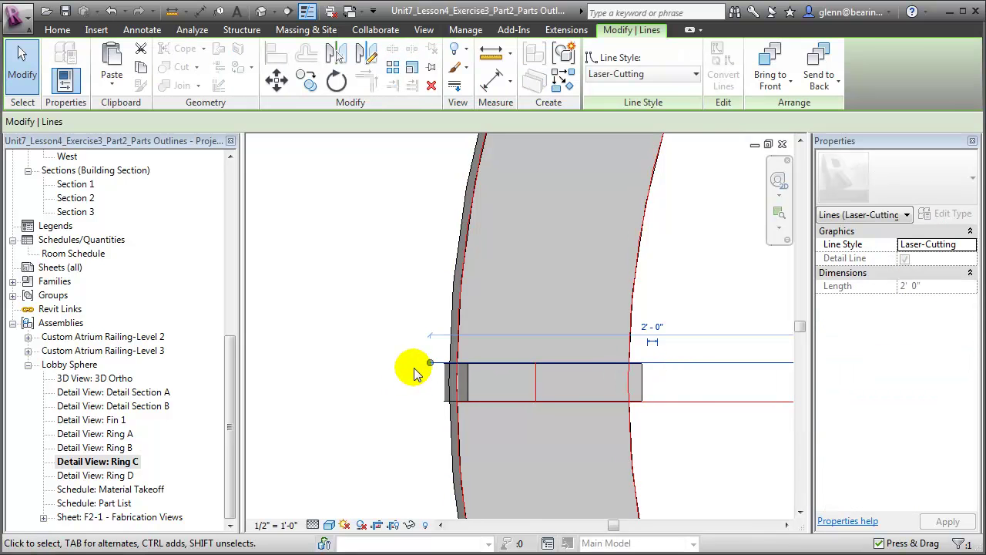
drag(432, 365, 452, 363)
click(716, 419)
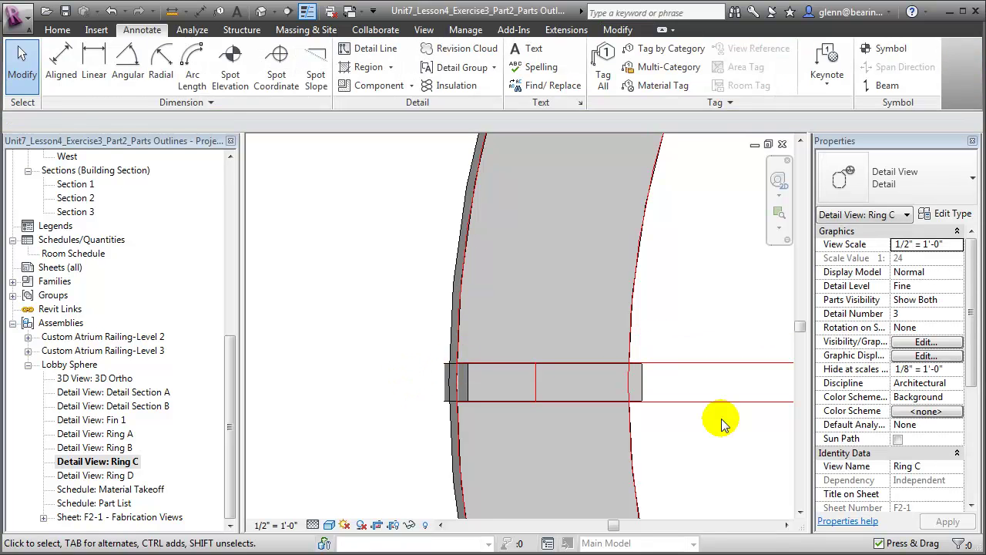
Shorten the inner ends of both long slot lines to meet the slot's closing line
key(z)
key(o)
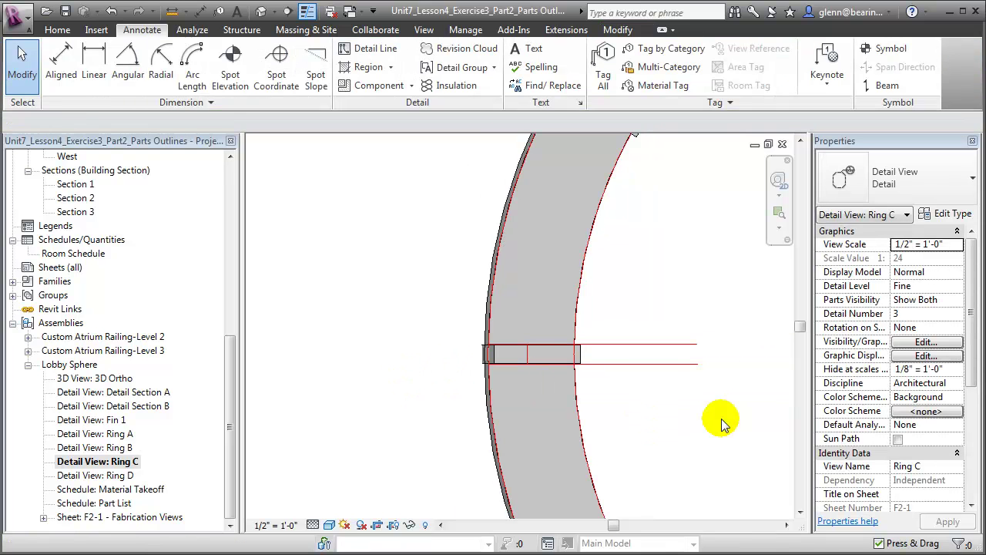
click(675, 364)
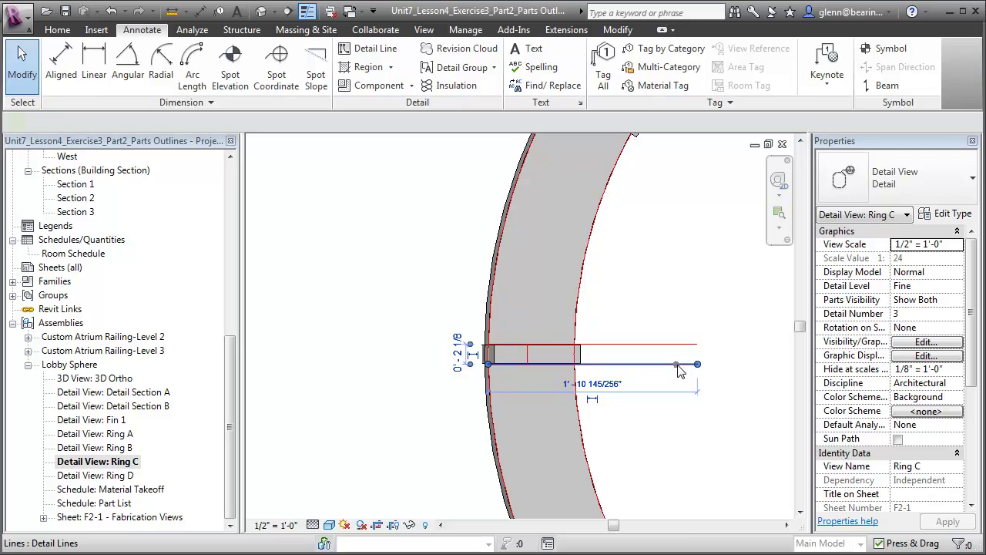
drag(698, 366, 525, 362)
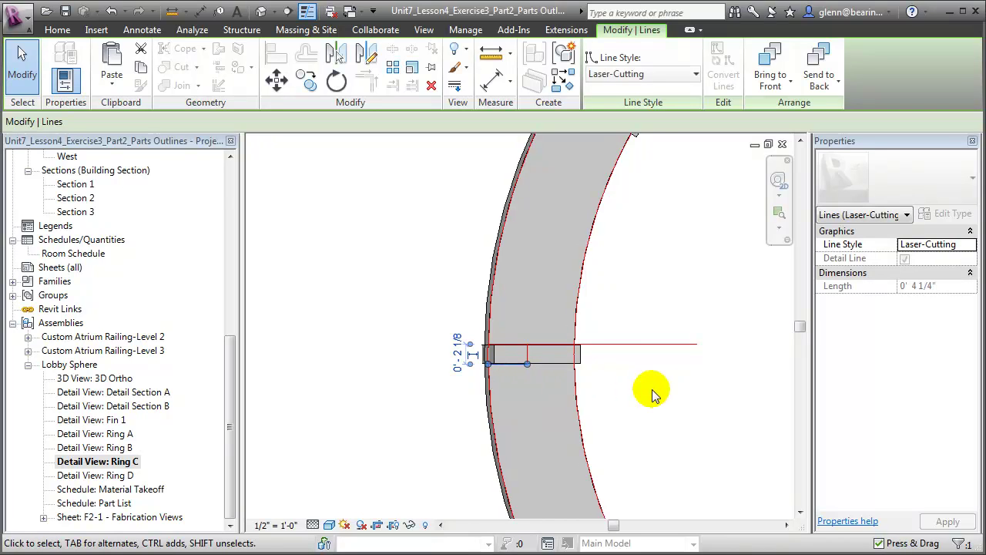
click(681, 348)
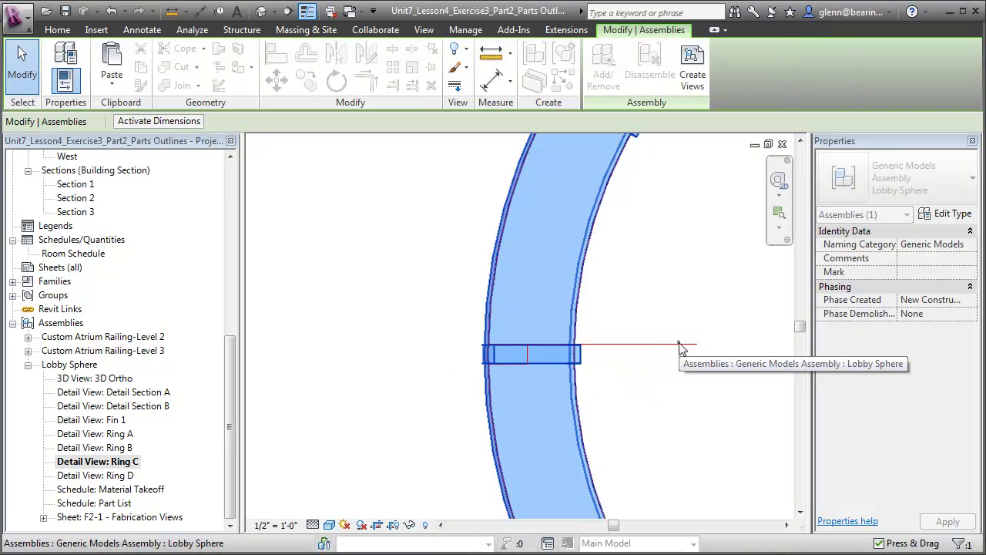
click(678, 343)
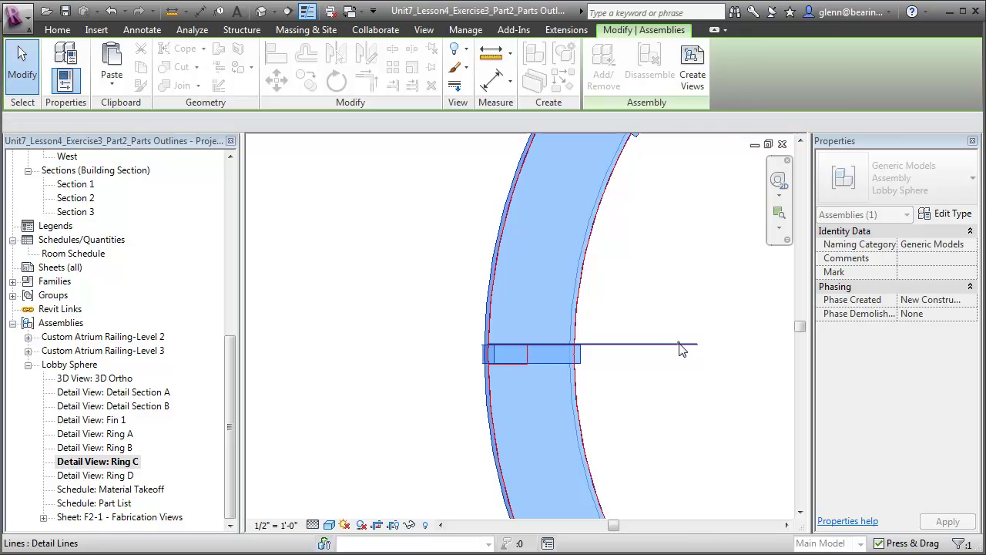
drag(689, 343, 525, 344)
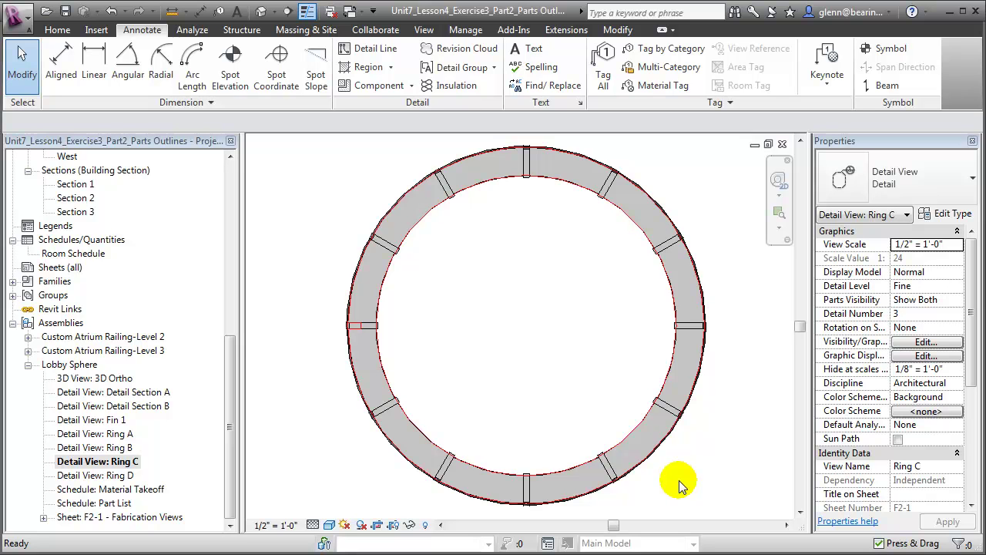
Start a radial array of the three fin slot lines with its centre of rotation at Ring C's centre
click(779, 212)
drag(321, 213, 583, 440)
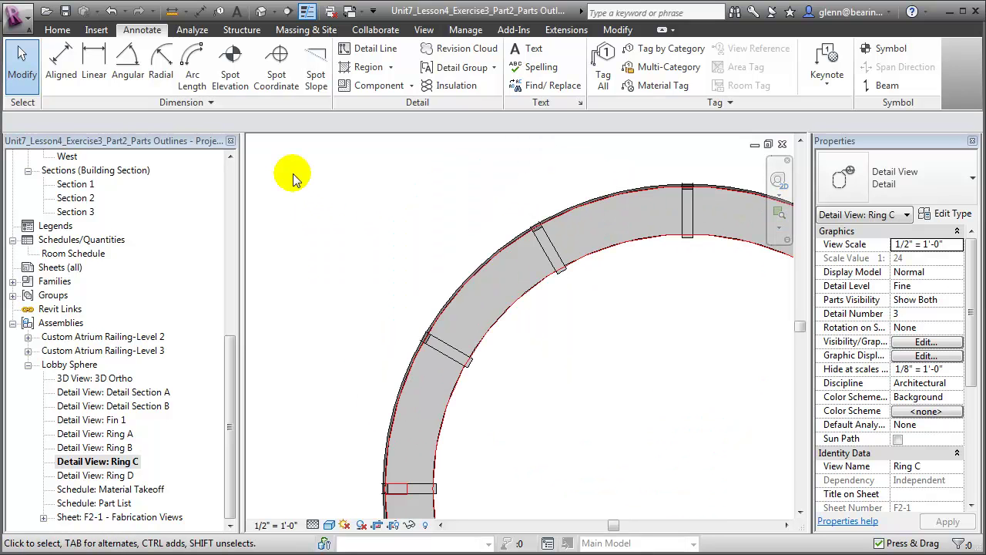
key(Tab)
click(394, 498)
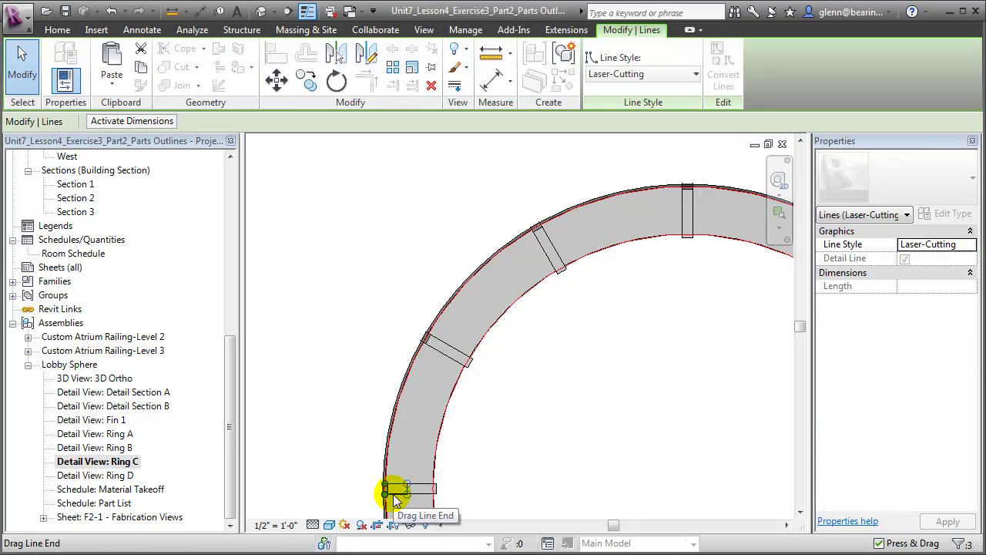
click(392, 68)
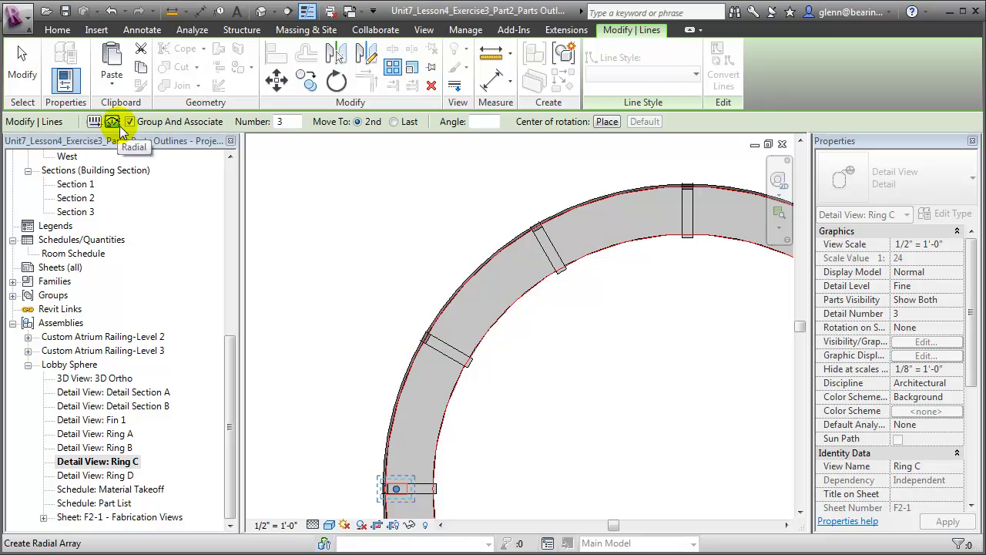
click(607, 122)
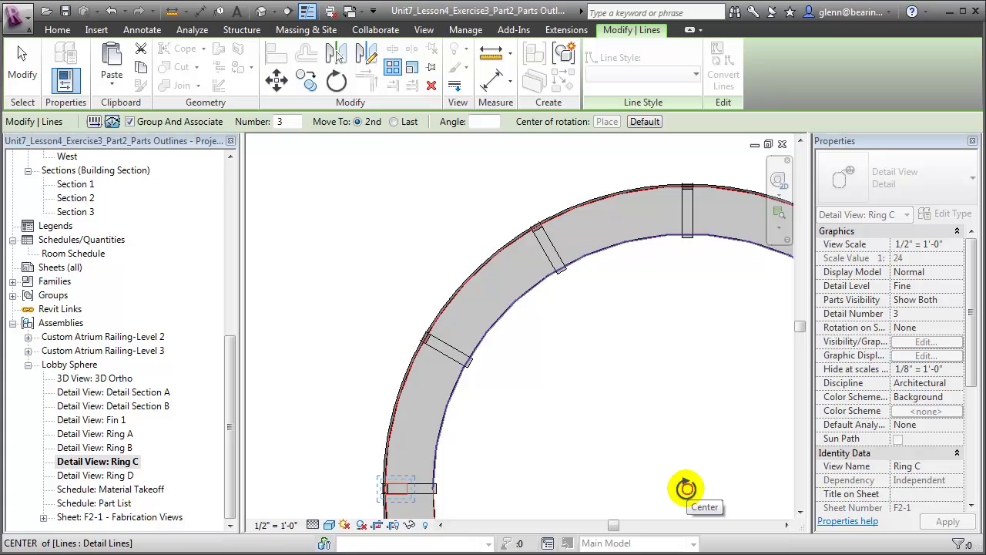
click(687, 488)
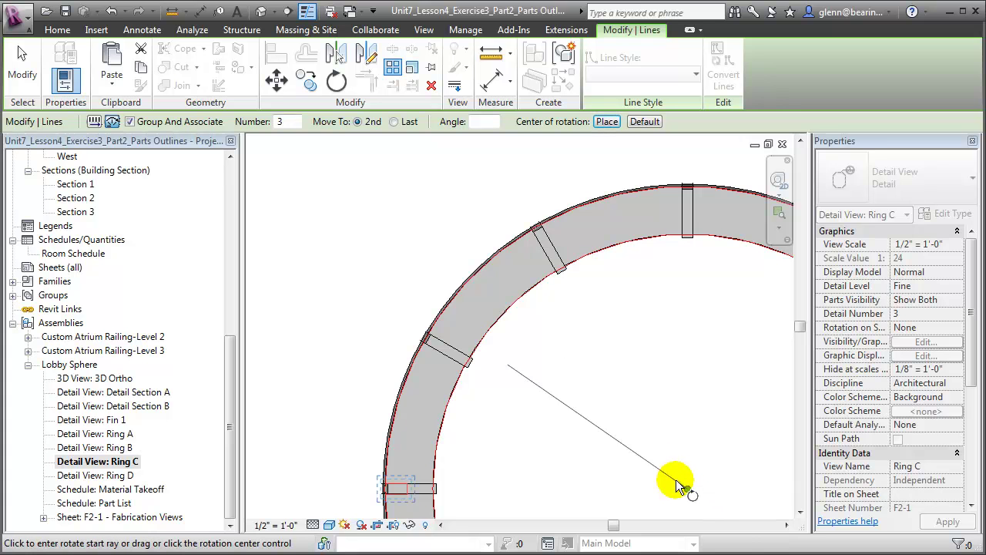
Array the slot as 12 grouped copies around Ring C, with the second copy at the adjacent fin
click(279, 122)
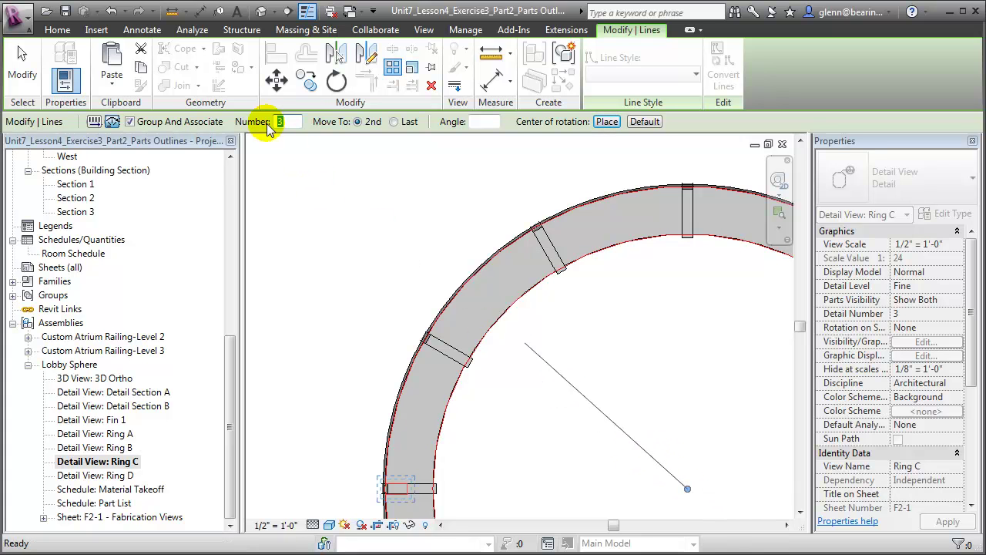
text(12)
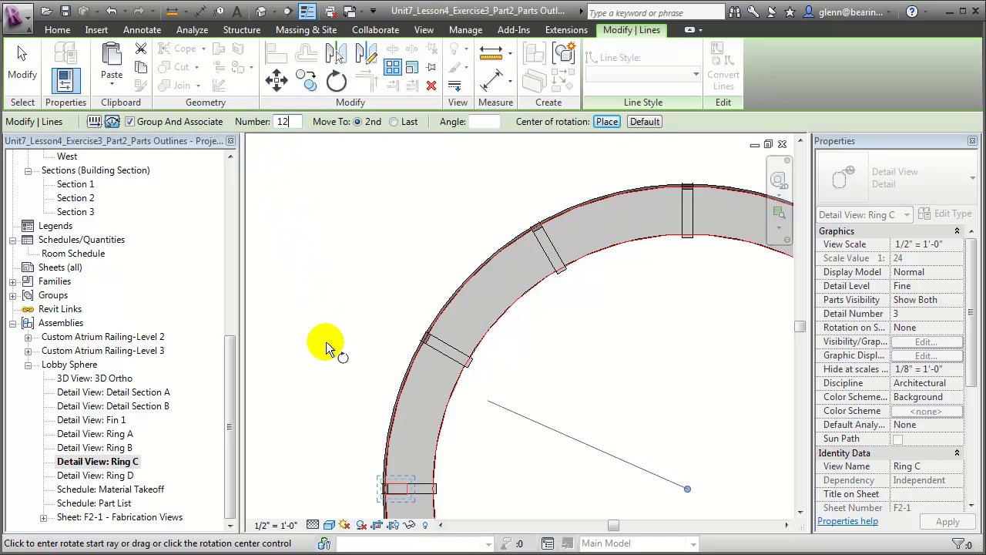
click(305, 479)
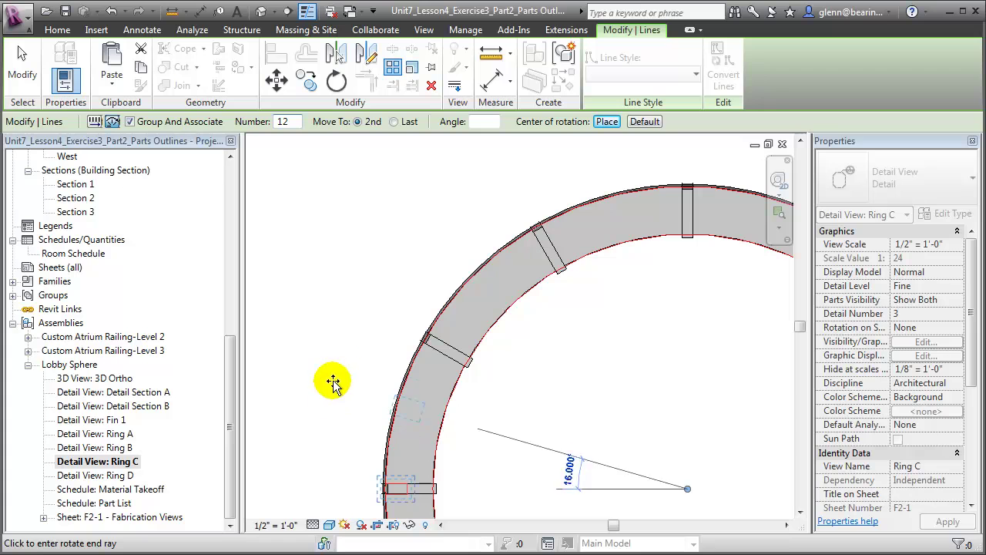
click(356, 300)
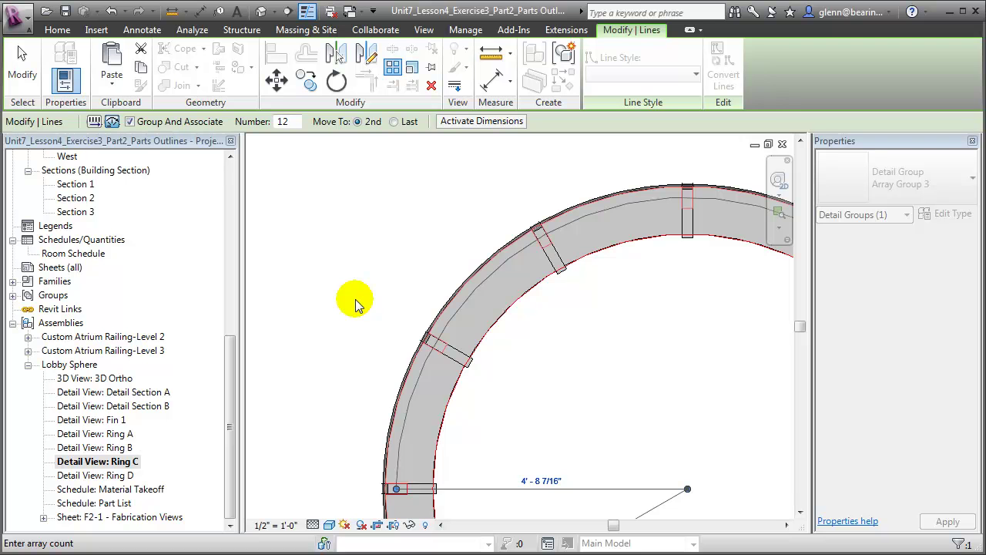
key(Return)
key(z)
key(f)
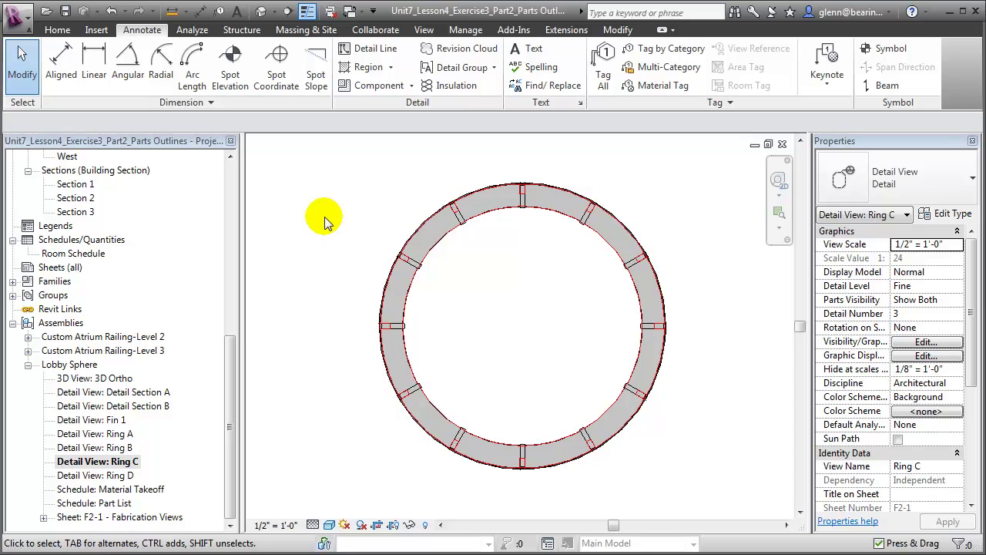
Hide the Lobby Sphere assembly element in the Ring C detail view, leaving only the Laser-Cutting outlines
click(481, 216)
right_click(481, 215)
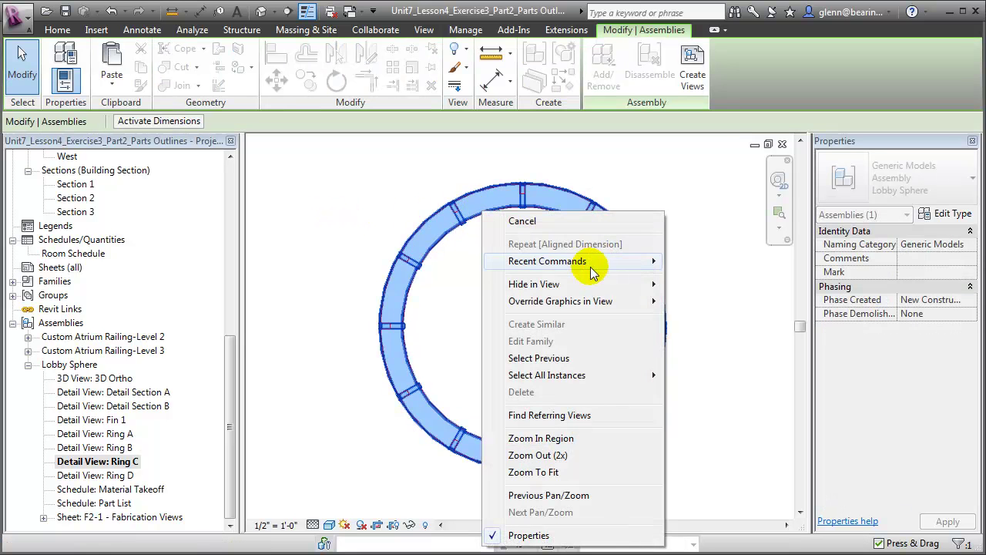
mouse_move(590, 287)
click(651, 283)
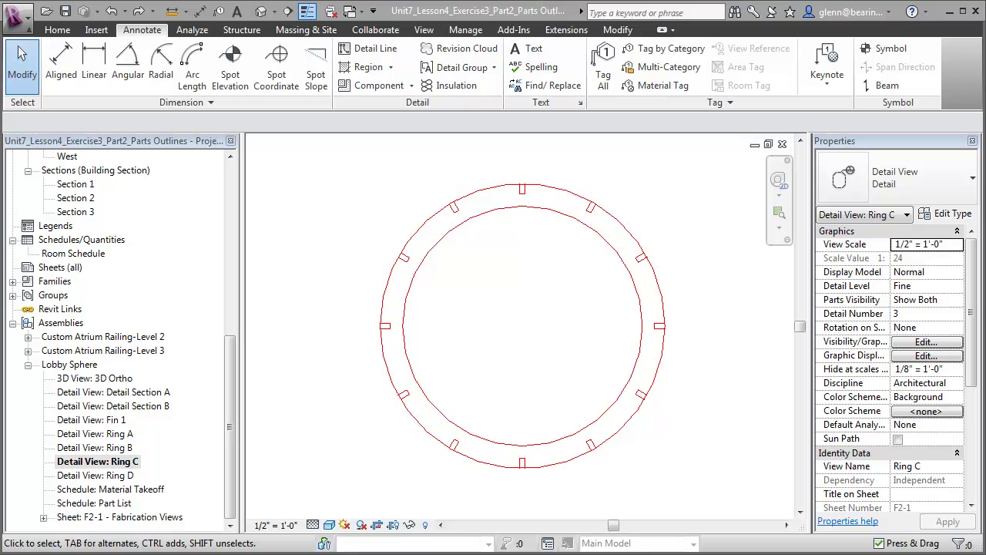
Review the outlines in the Ring A, Ring B and Ring D detail views, examining Ring D's text label beside a slot
double_click(118, 434)
double_click(116, 448)
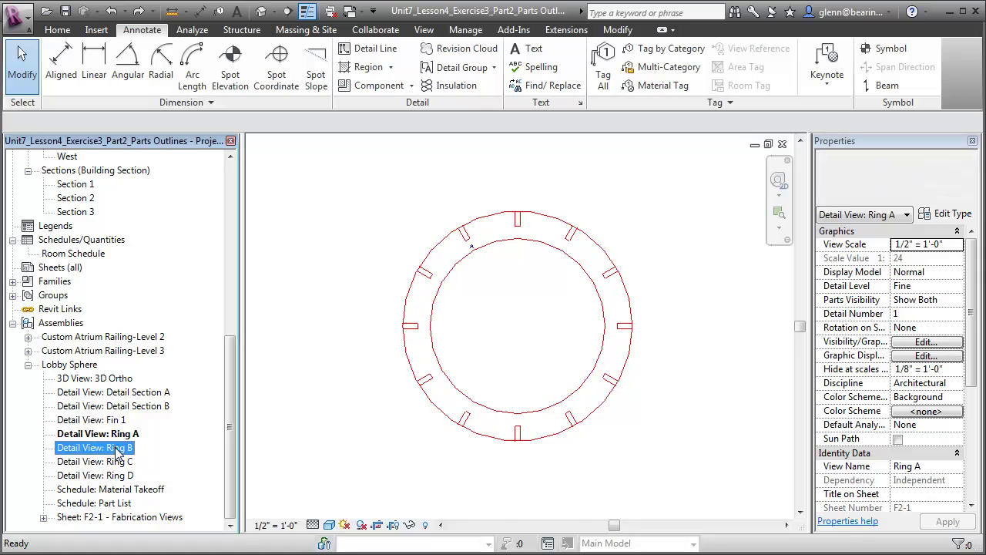
double_click(116, 475)
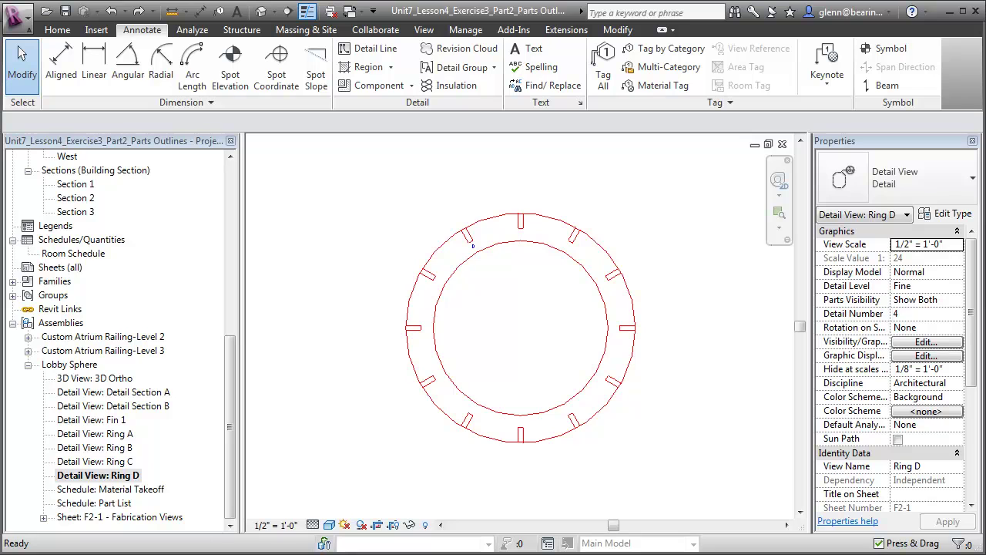
key(z)
key(r)
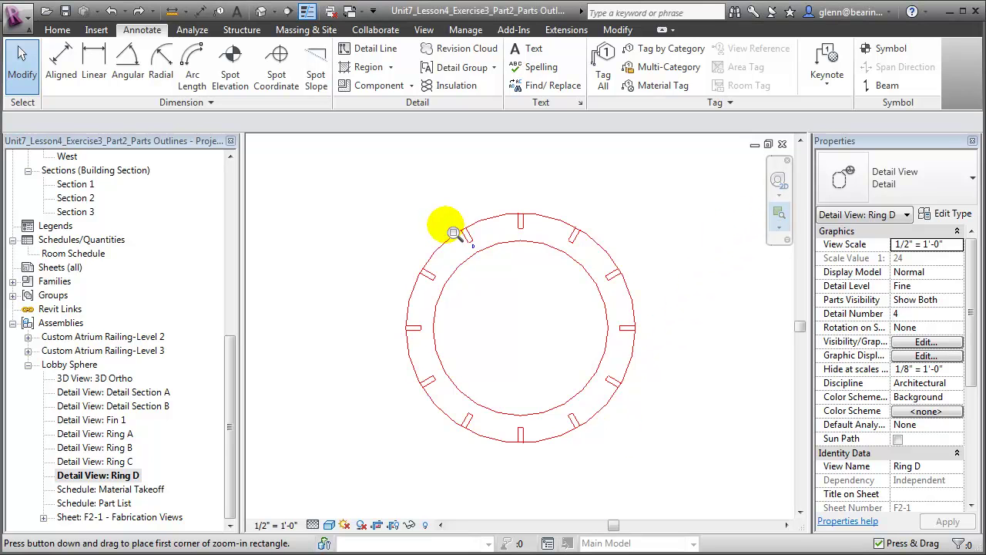
drag(439, 216, 501, 276)
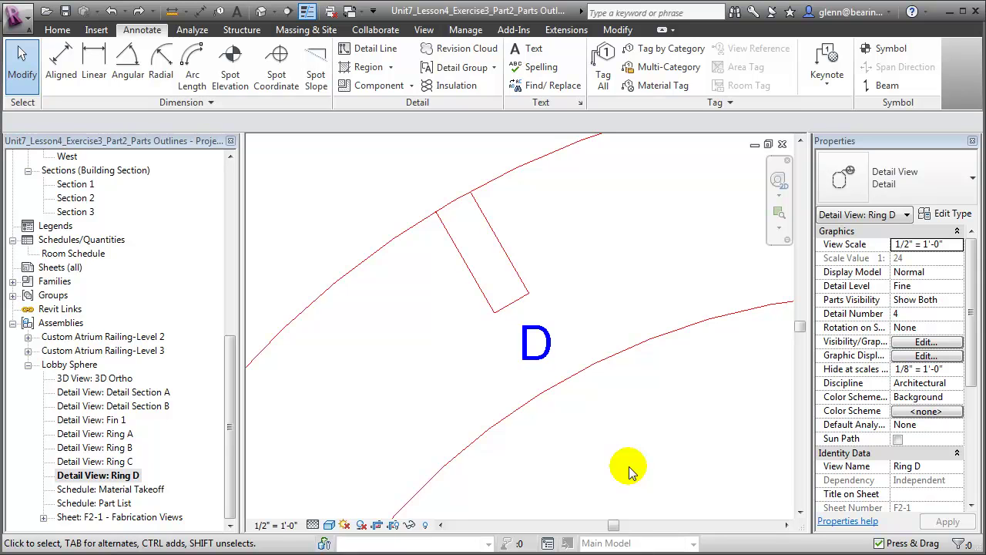
Open the Fin 1 detail view, check a slot outline, and hide the Lobby Sphere assembly element in this view
double_click(115, 420)
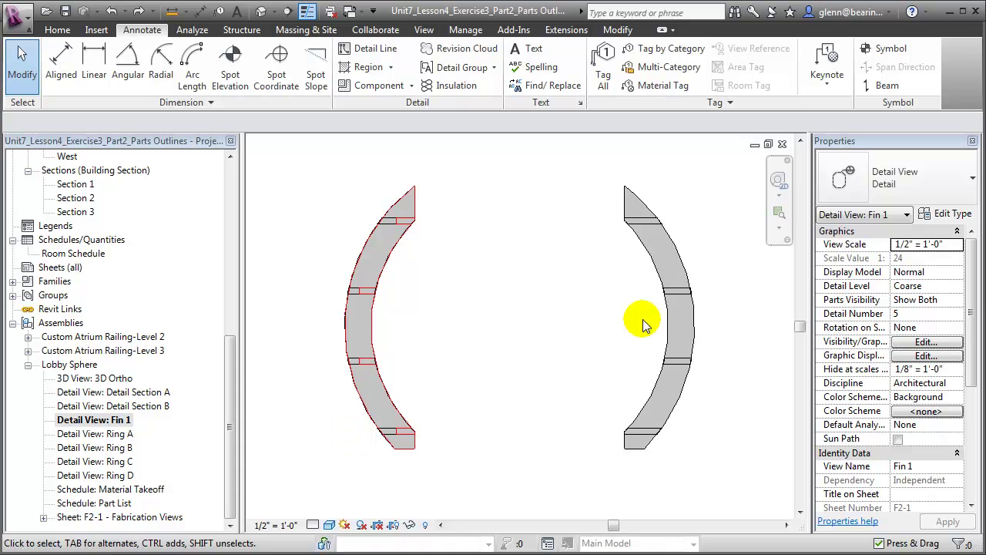
click(779, 211)
drag(330, 264, 416, 331)
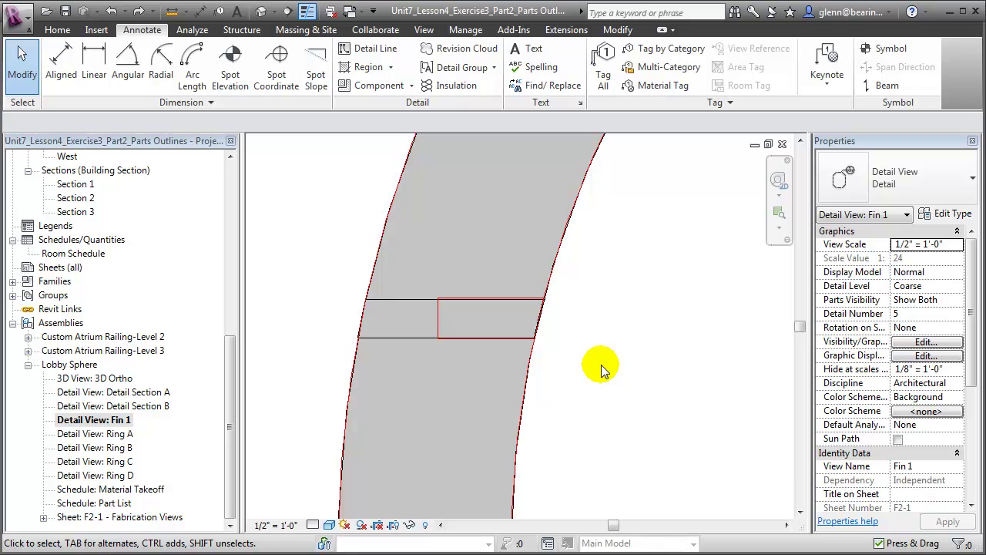
key(z)
key(a)
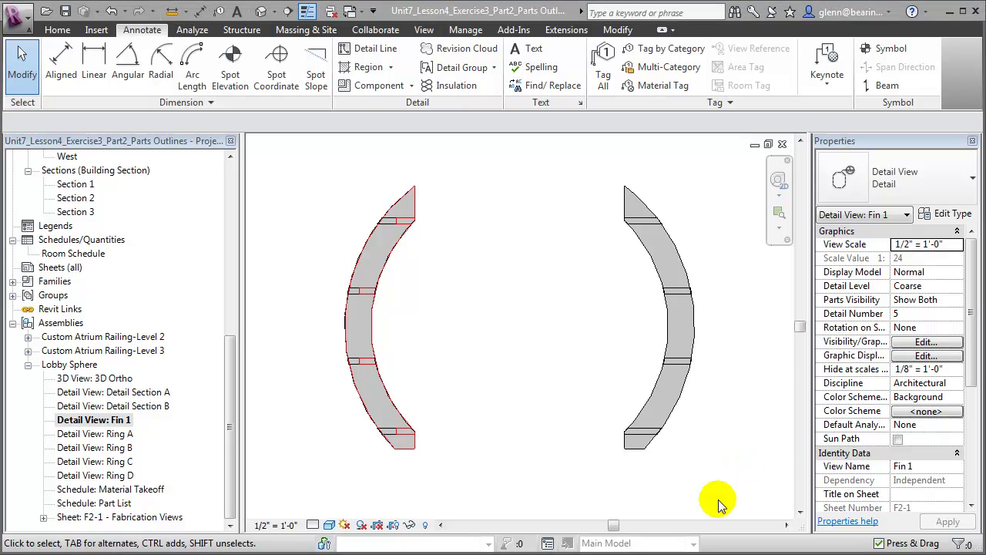
right_click(693, 322)
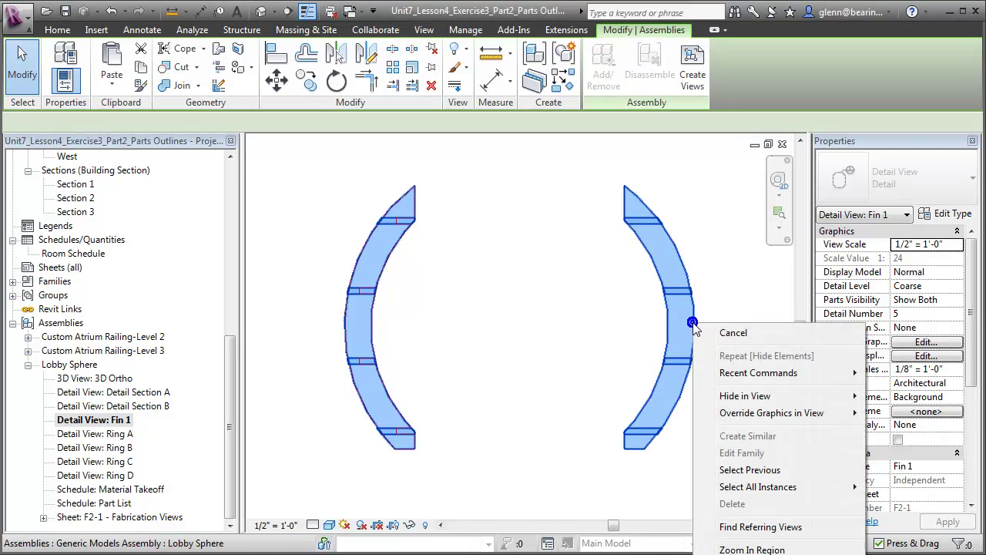
mouse_move(754, 401)
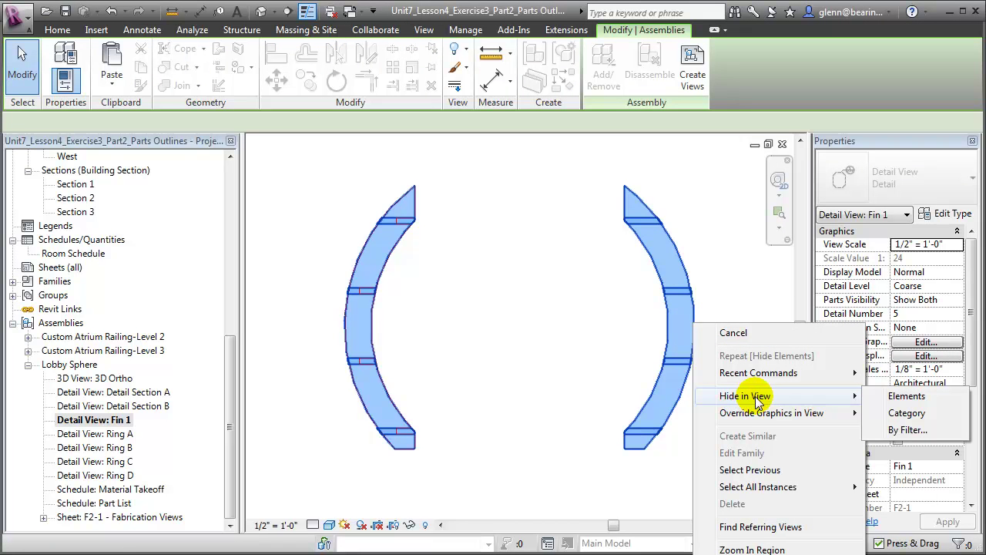
click(907, 396)
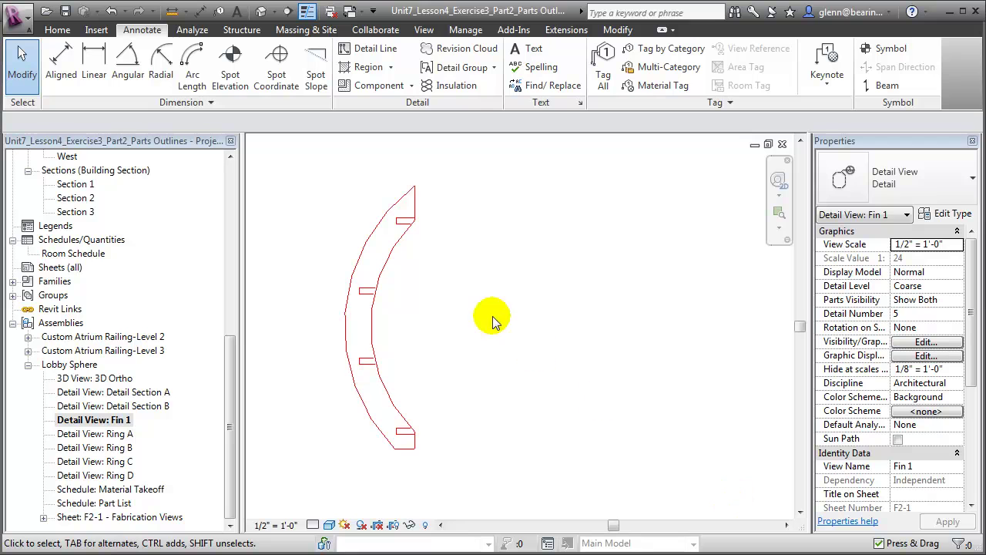
Create a linear array of the entire fin outline with 12 grouped copies spaced 1' 4" apart horizontally
drag(300, 163, 482, 479)
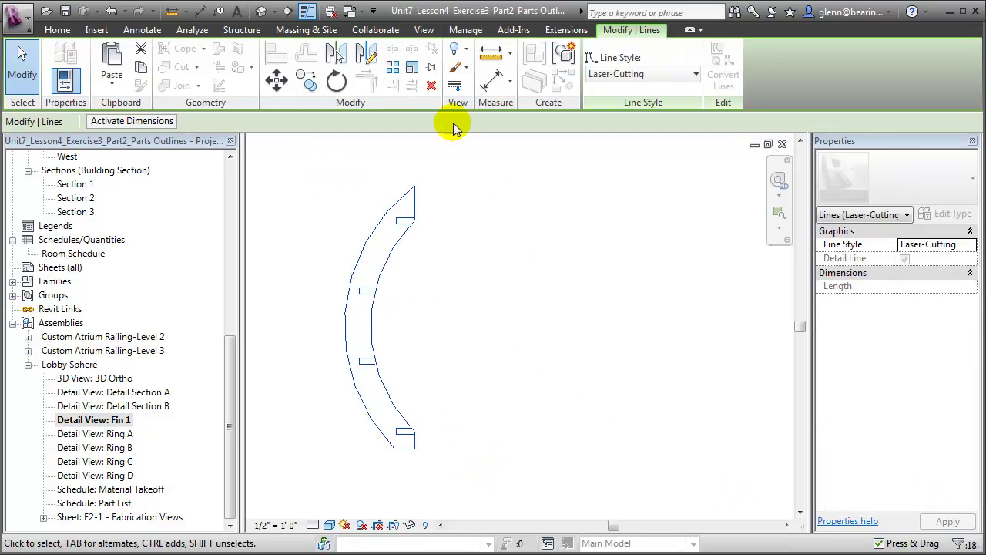
click(393, 67)
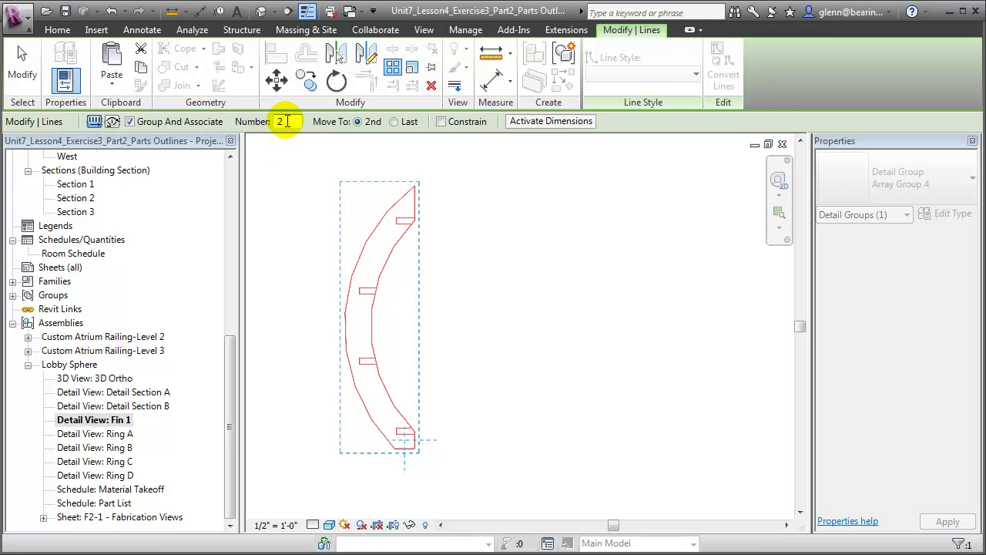
drag(286, 121, 273, 127)
text(12)
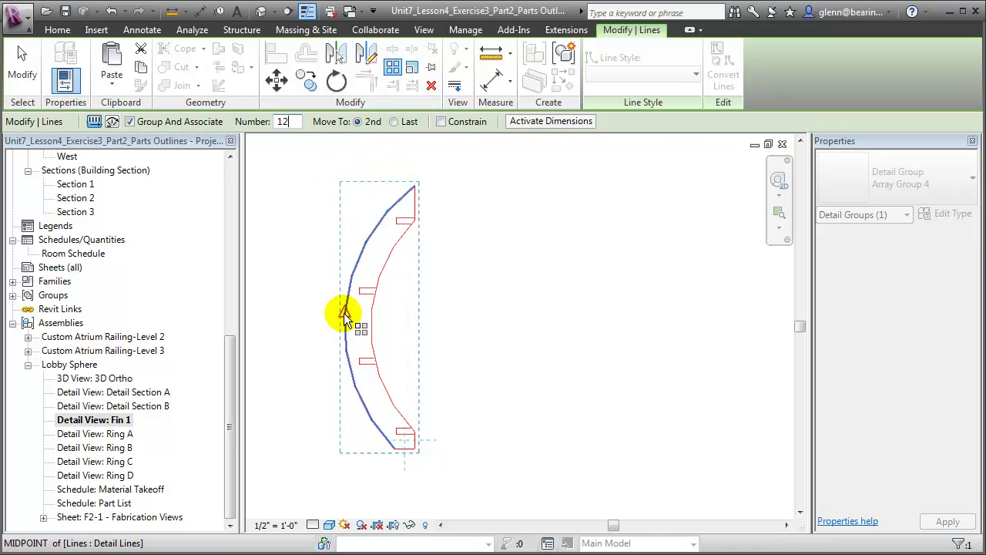
click(345, 315)
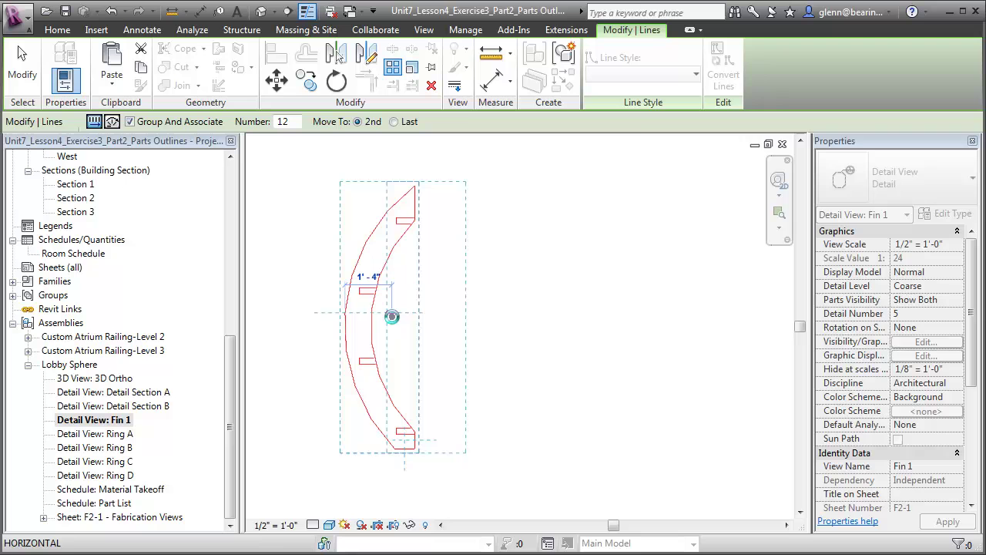
click(392, 317)
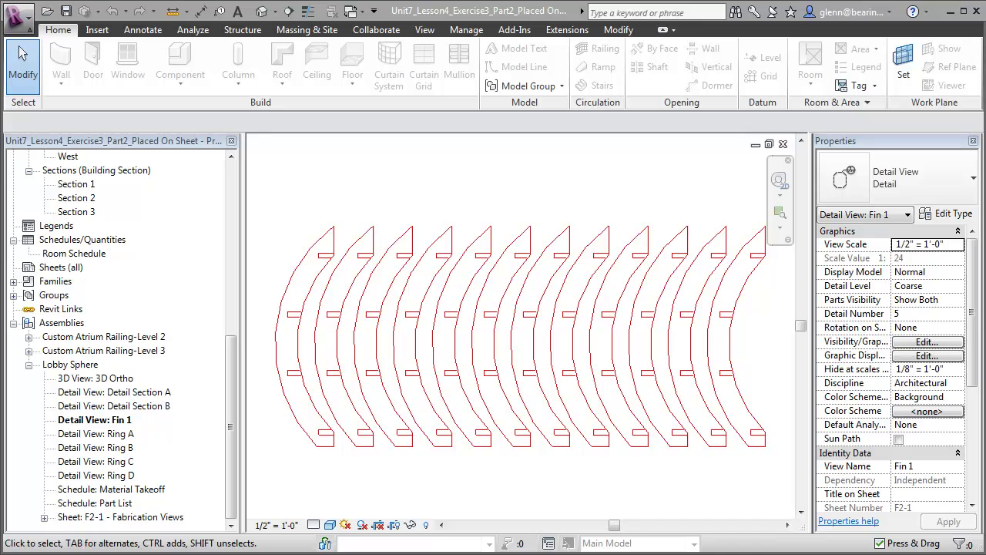
Open the Lobby Sphere sheet F2-1 - Fabrication Views to review the ring and fin outlines
click(162, 518)
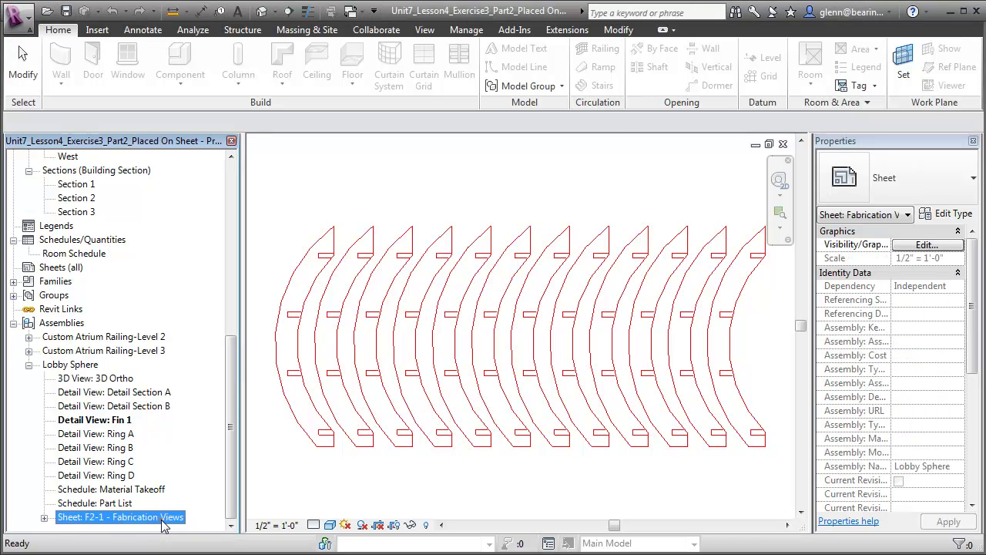
double_click(162, 518)
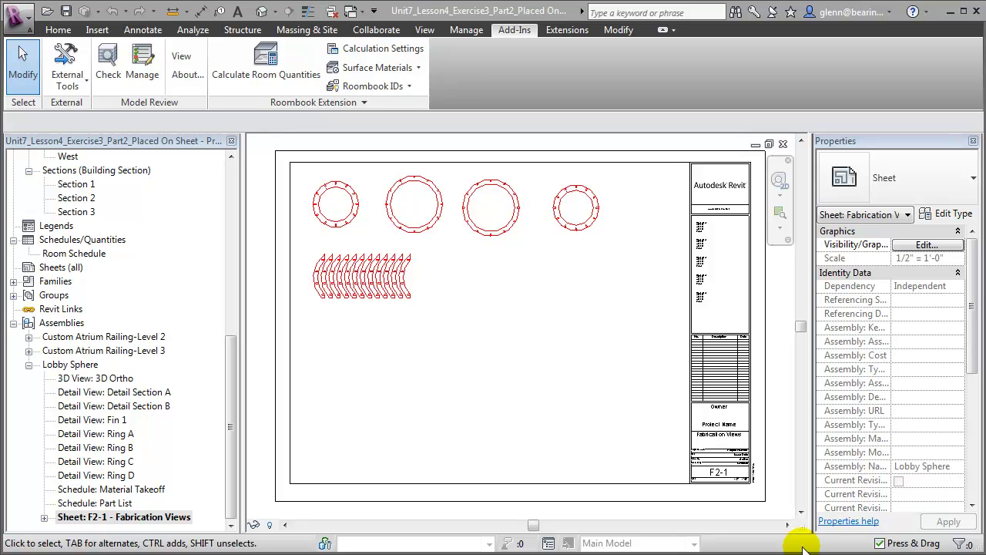
Export the Lobby Sphere's 3D Ortho view as a binary STL file named Example Sphere Print
double_click(120, 379)
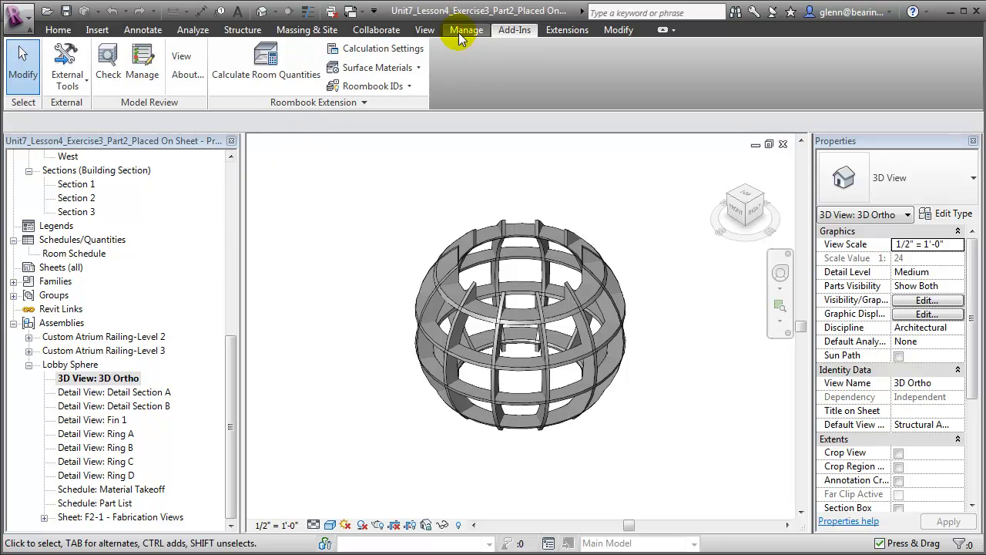
click(80, 85)
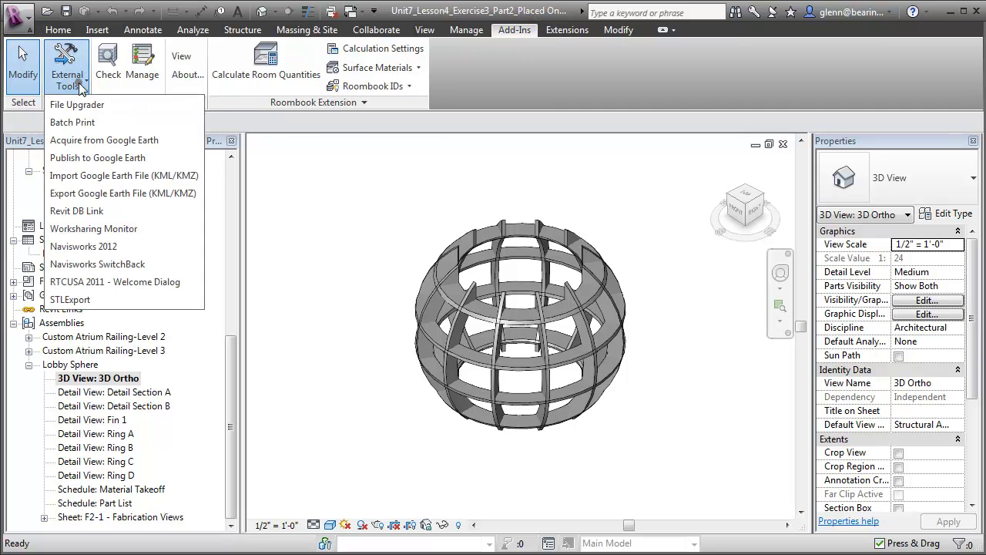
click(102, 301)
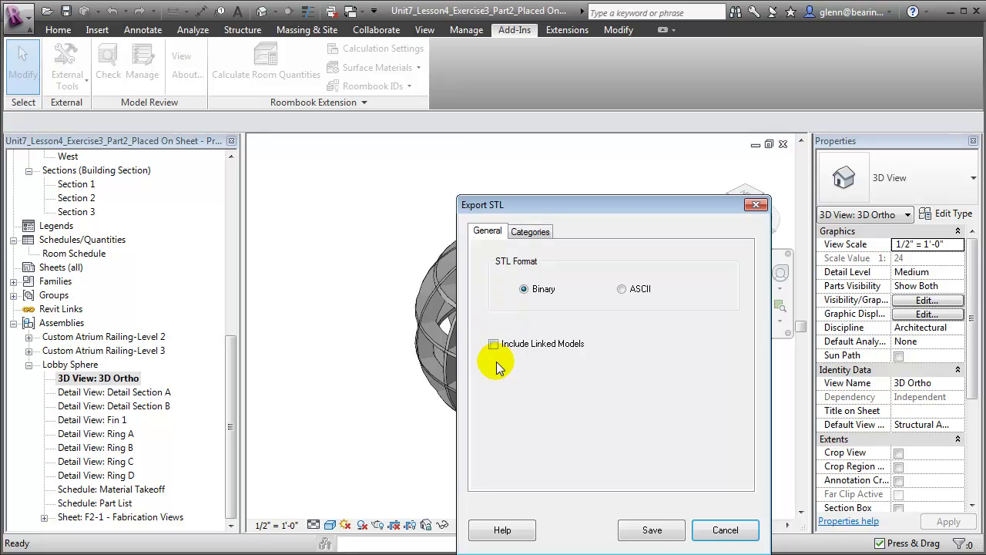
click(655, 530)
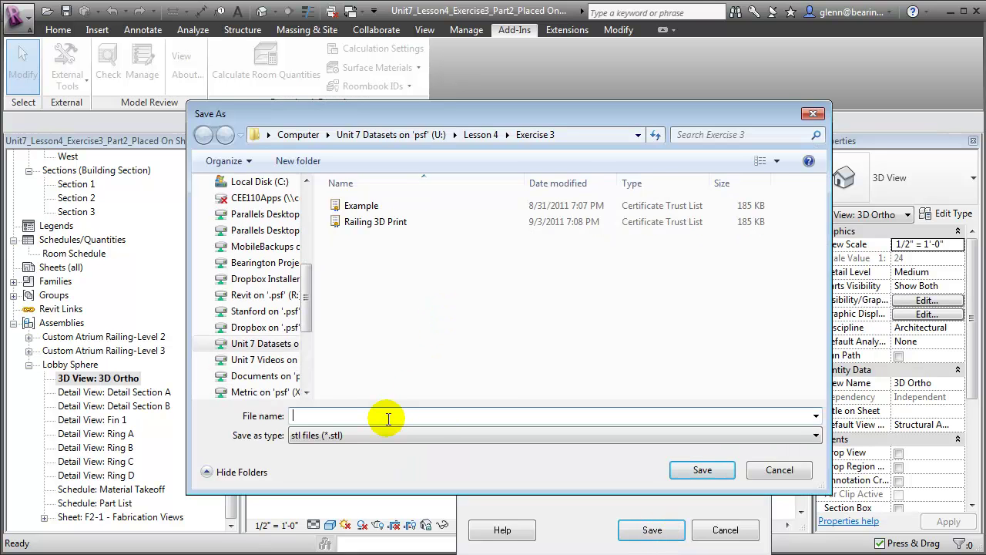
text(Example Sphere Print)
click(696, 468)
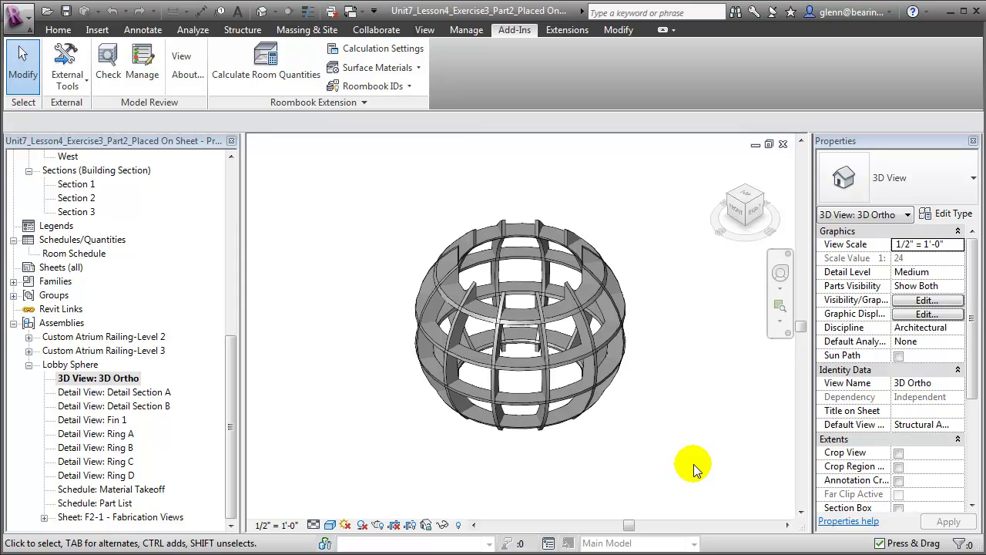